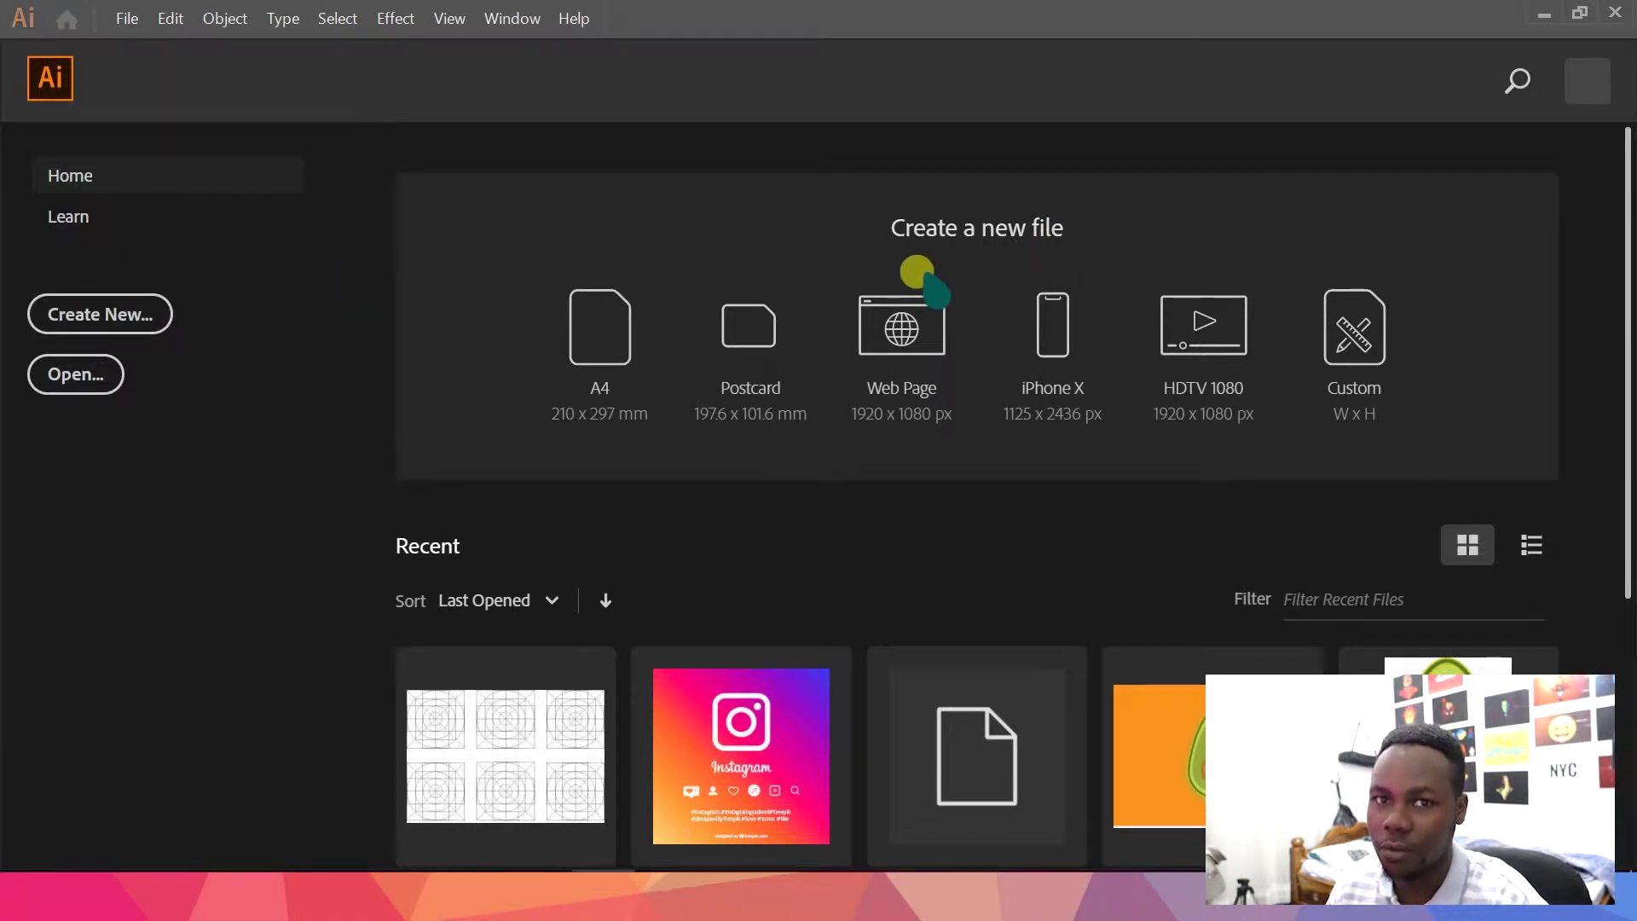
Create a new A3 landscape document with units in points
key("ctrl+n")
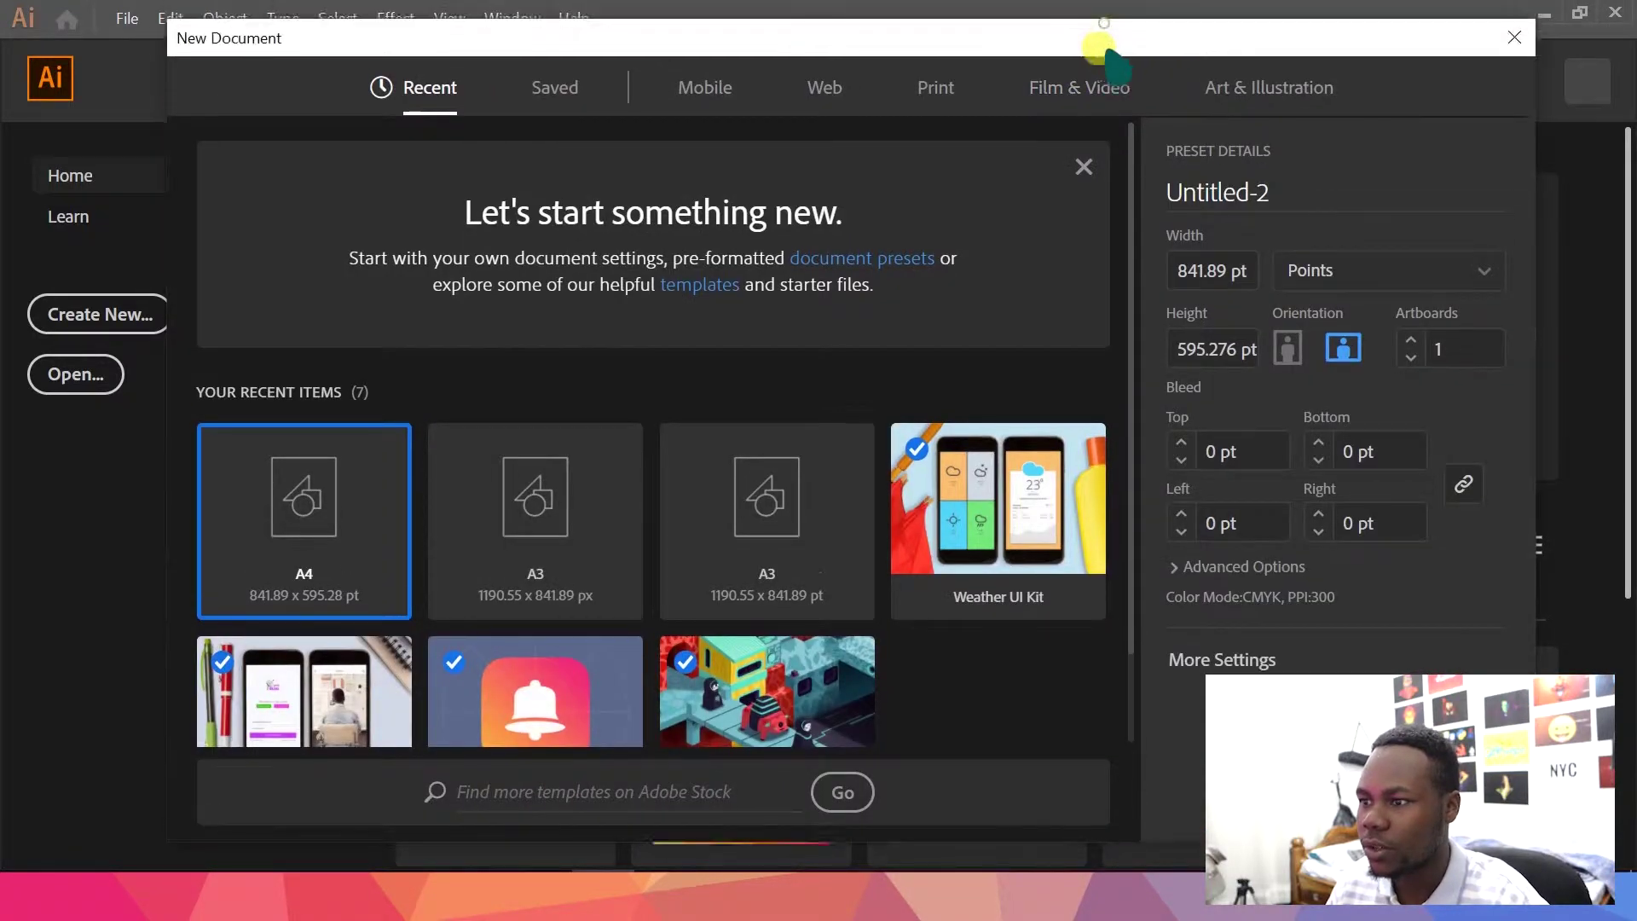
left_click(1083, 167)
left_click(761, 301)
left_click(1338, 360)
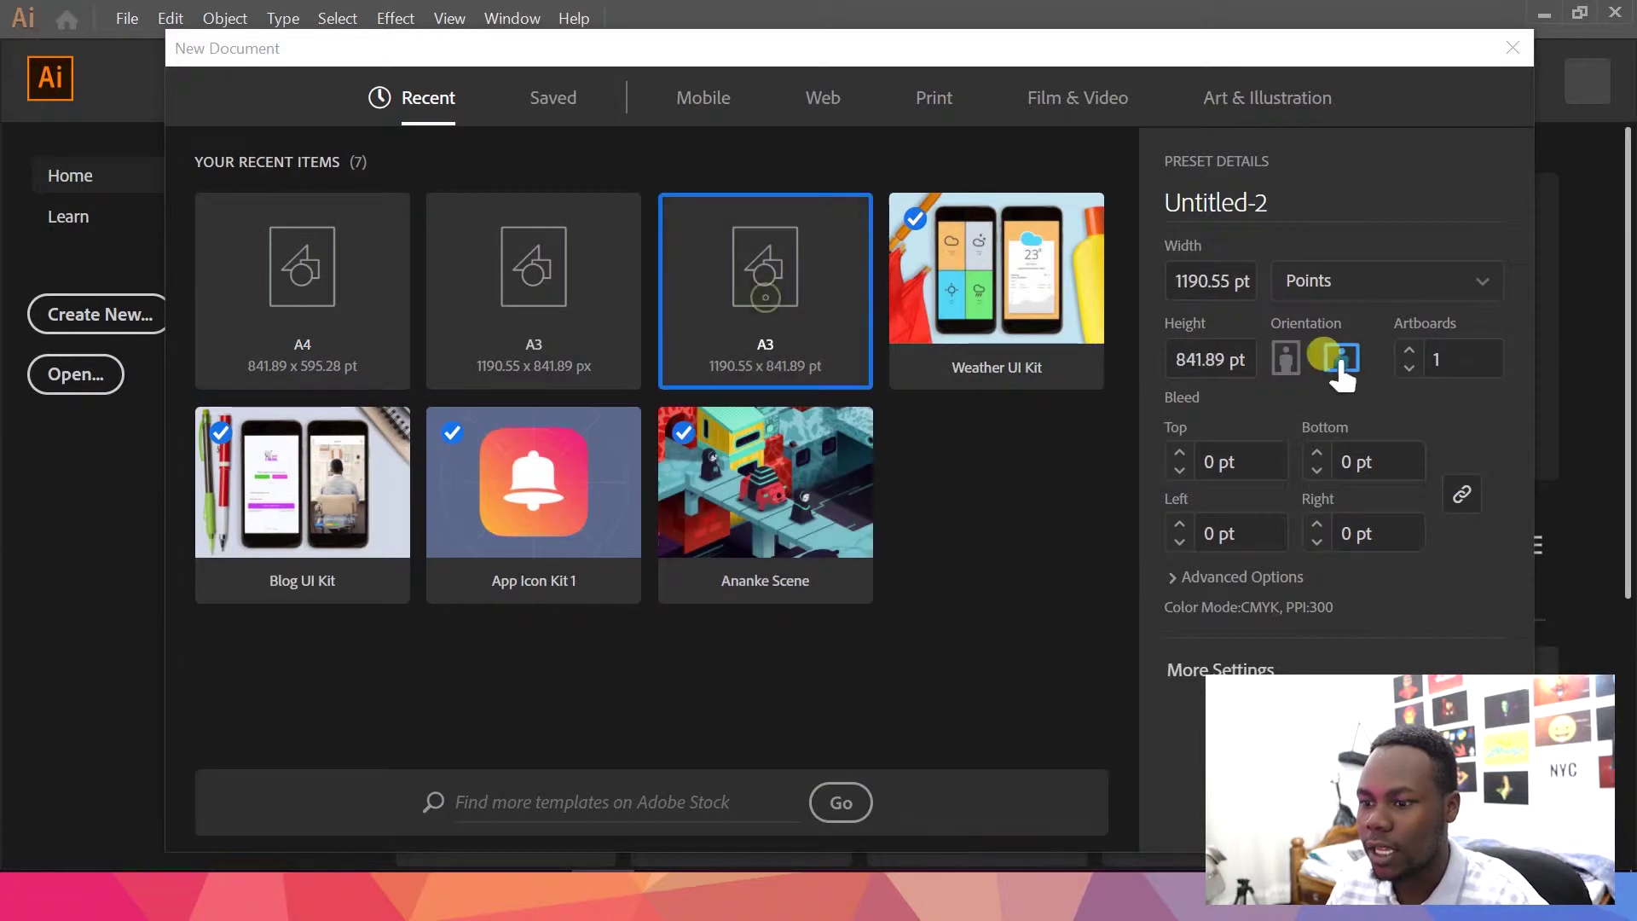
left_click(1339, 282)
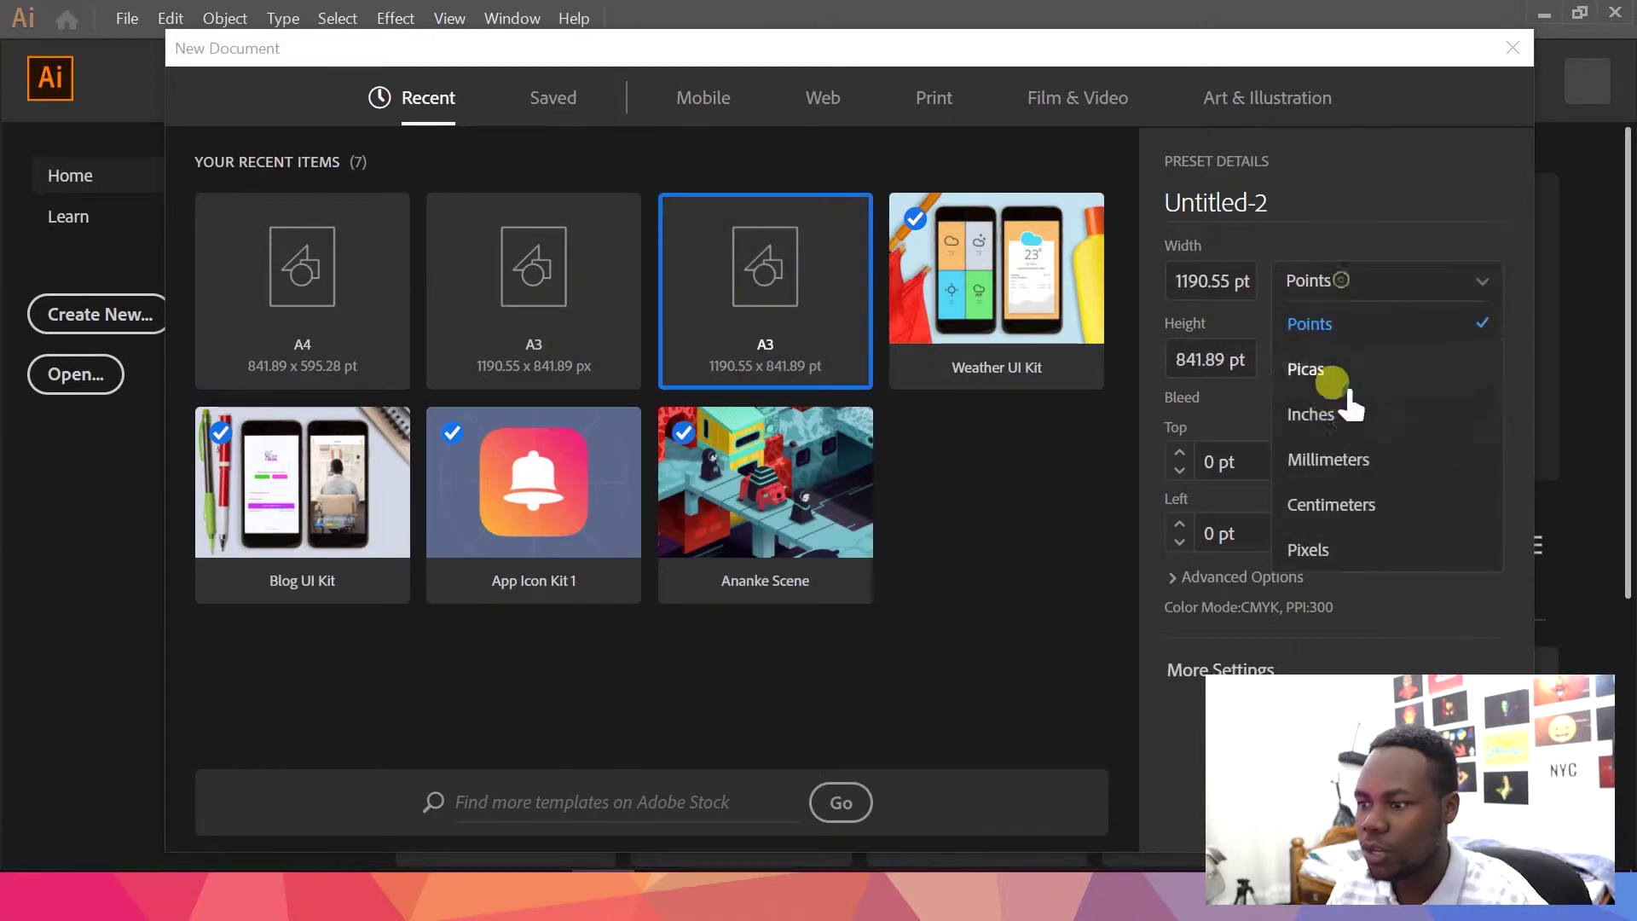
left_click(1337, 329)
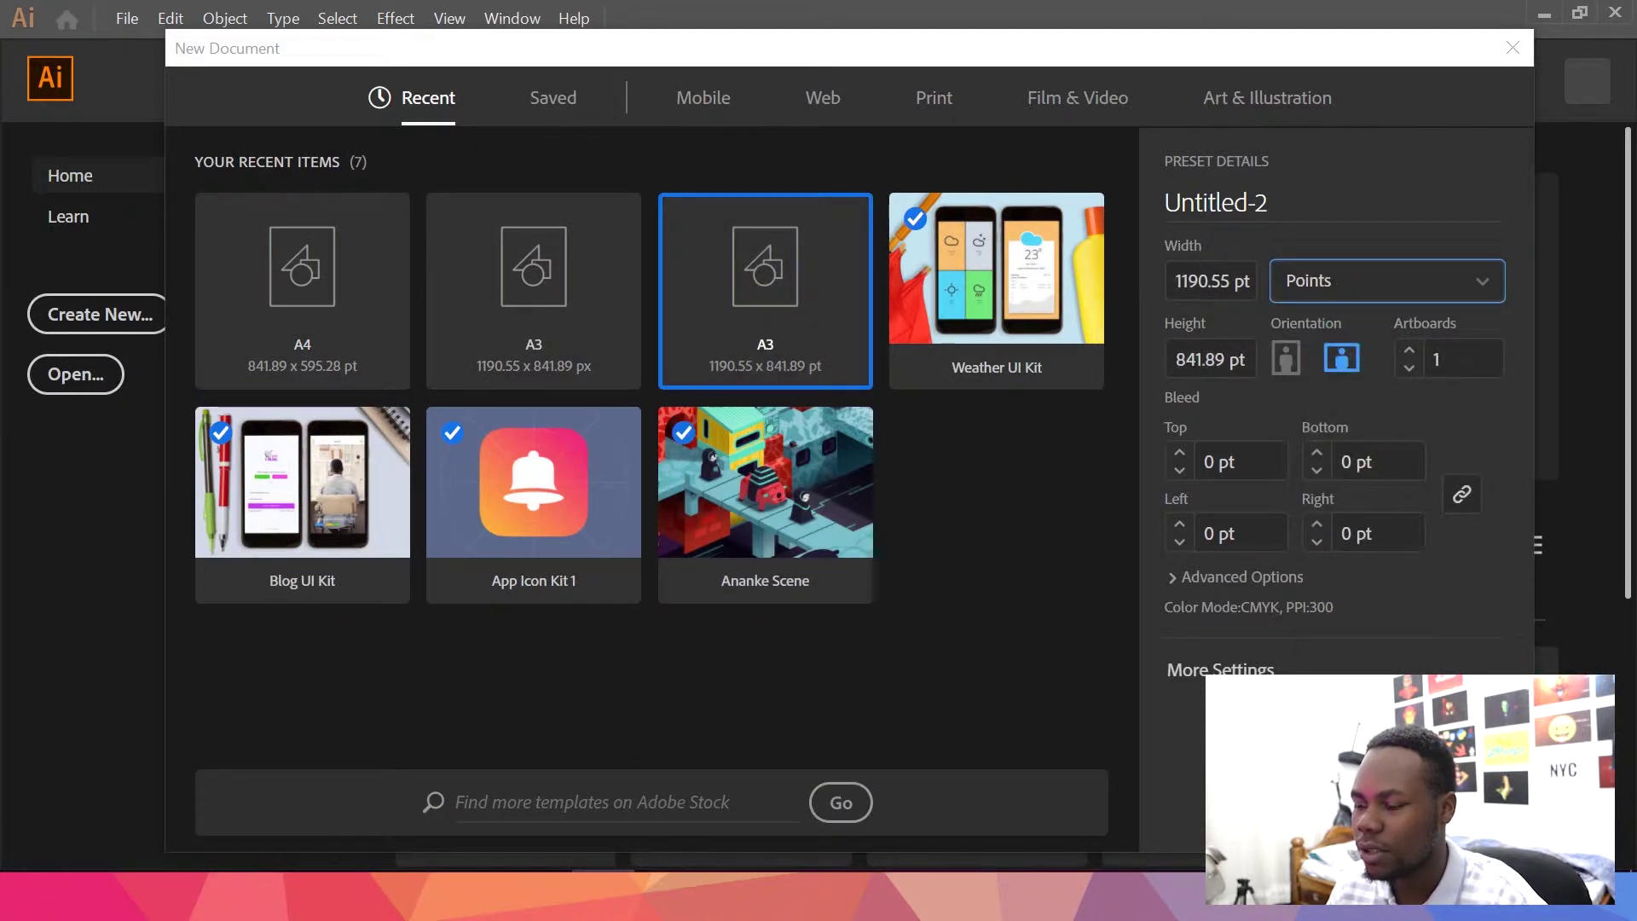
key("Escape")
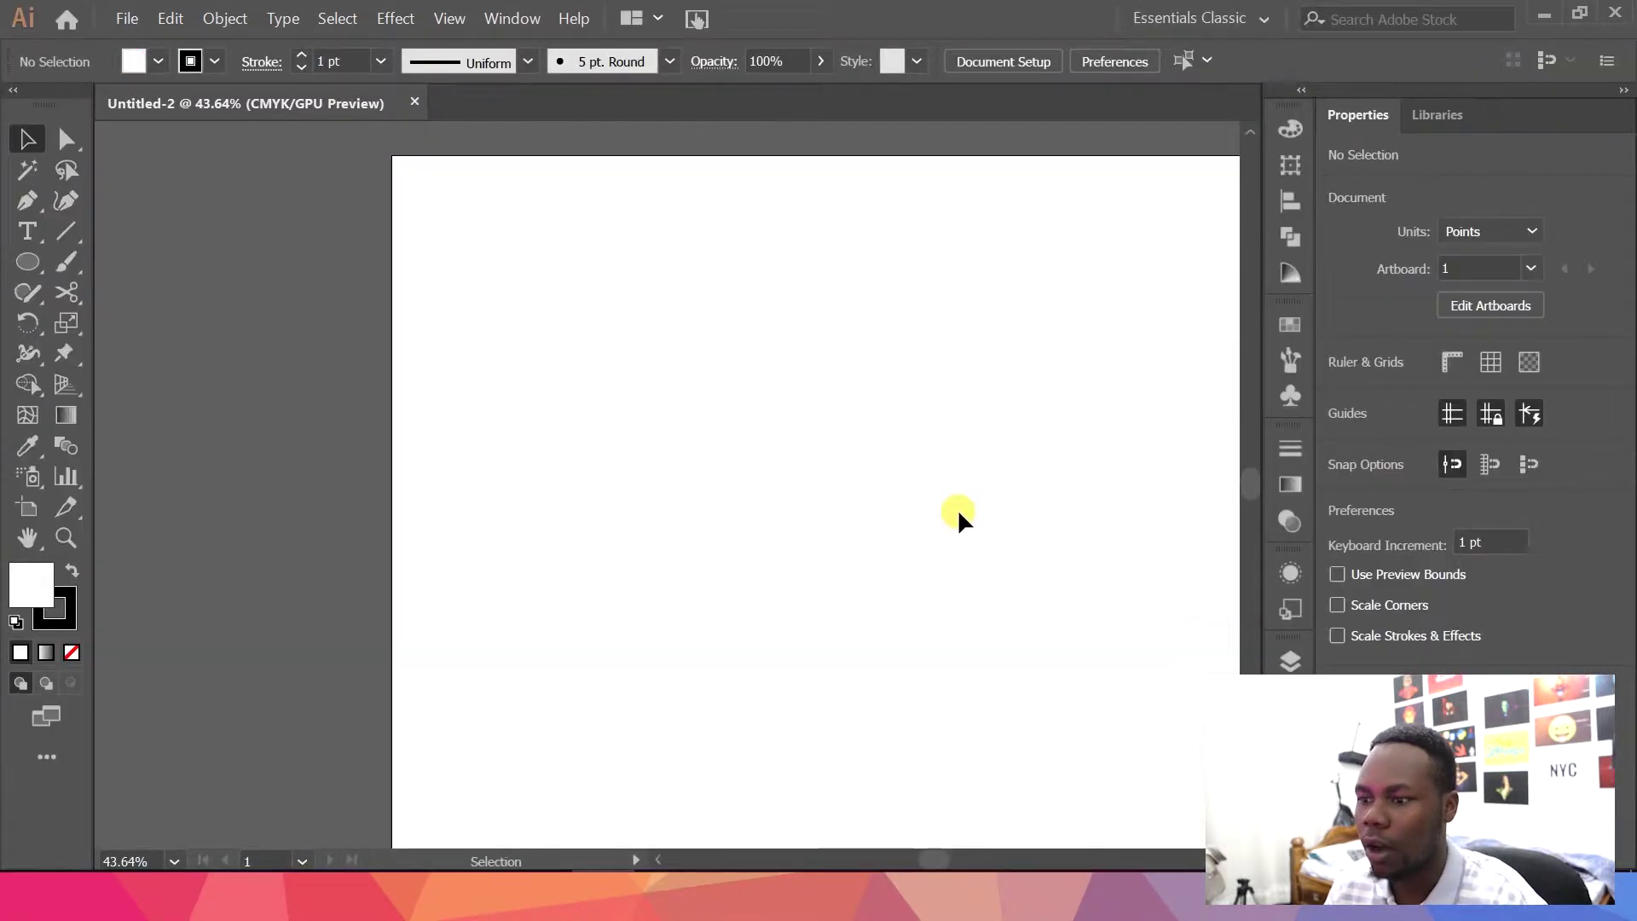
Draw a 368 pt square in the middle of the artboard and remove its fill
left_click_drag(979, 530, 815, 523)
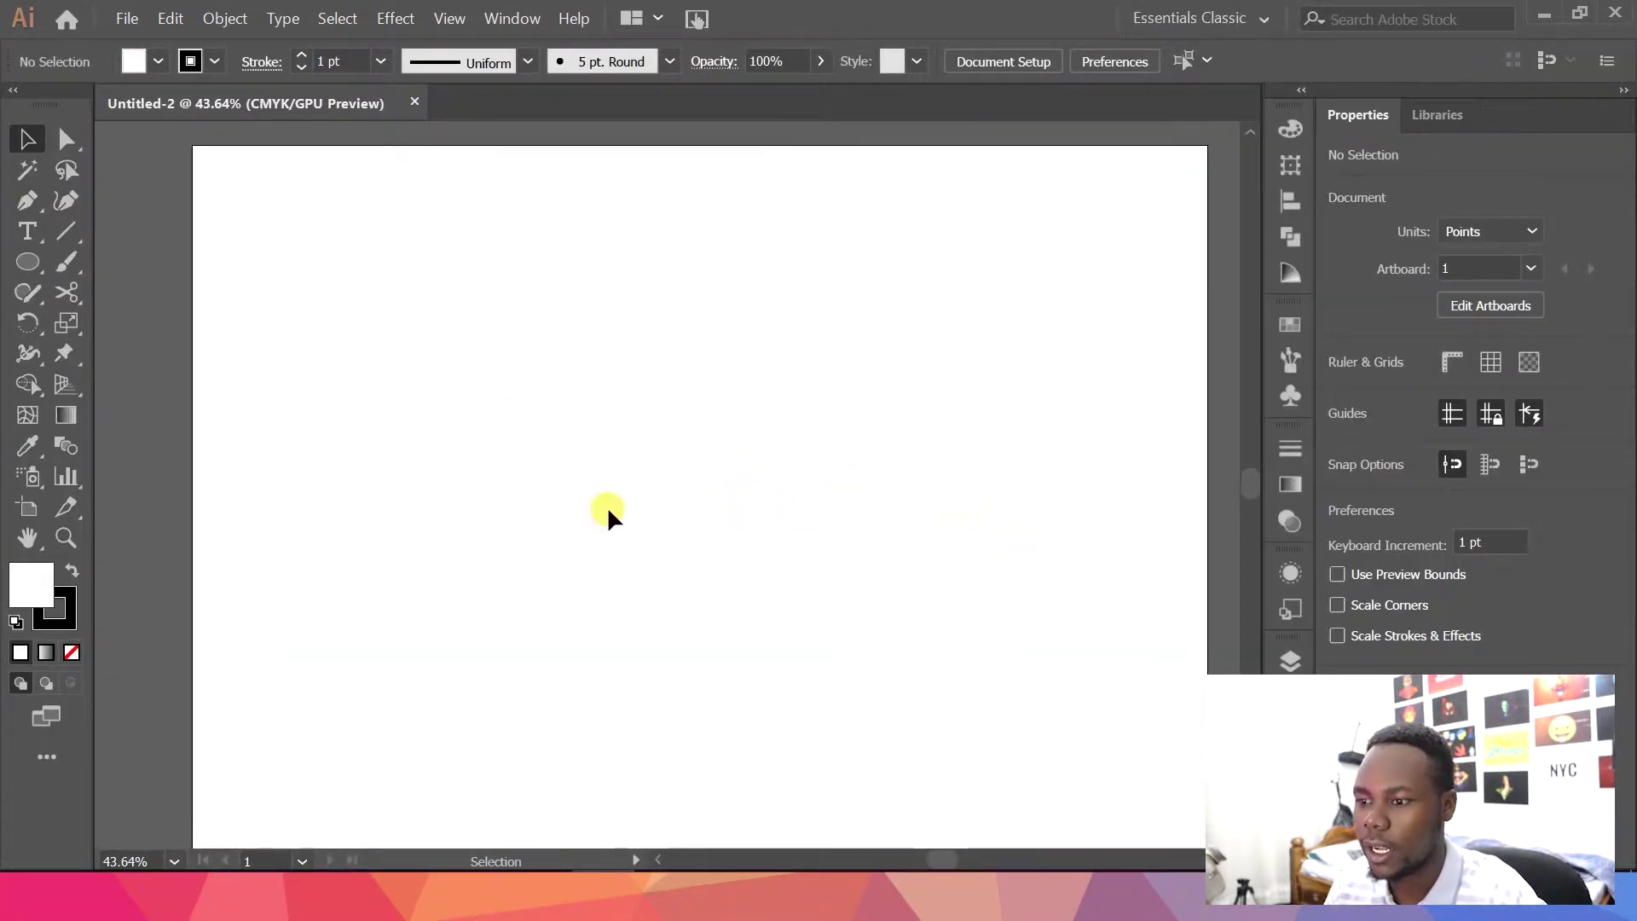
left_click_drag(28, 262, 132, 263)
left_click_drag(23, 260, 102, 261)
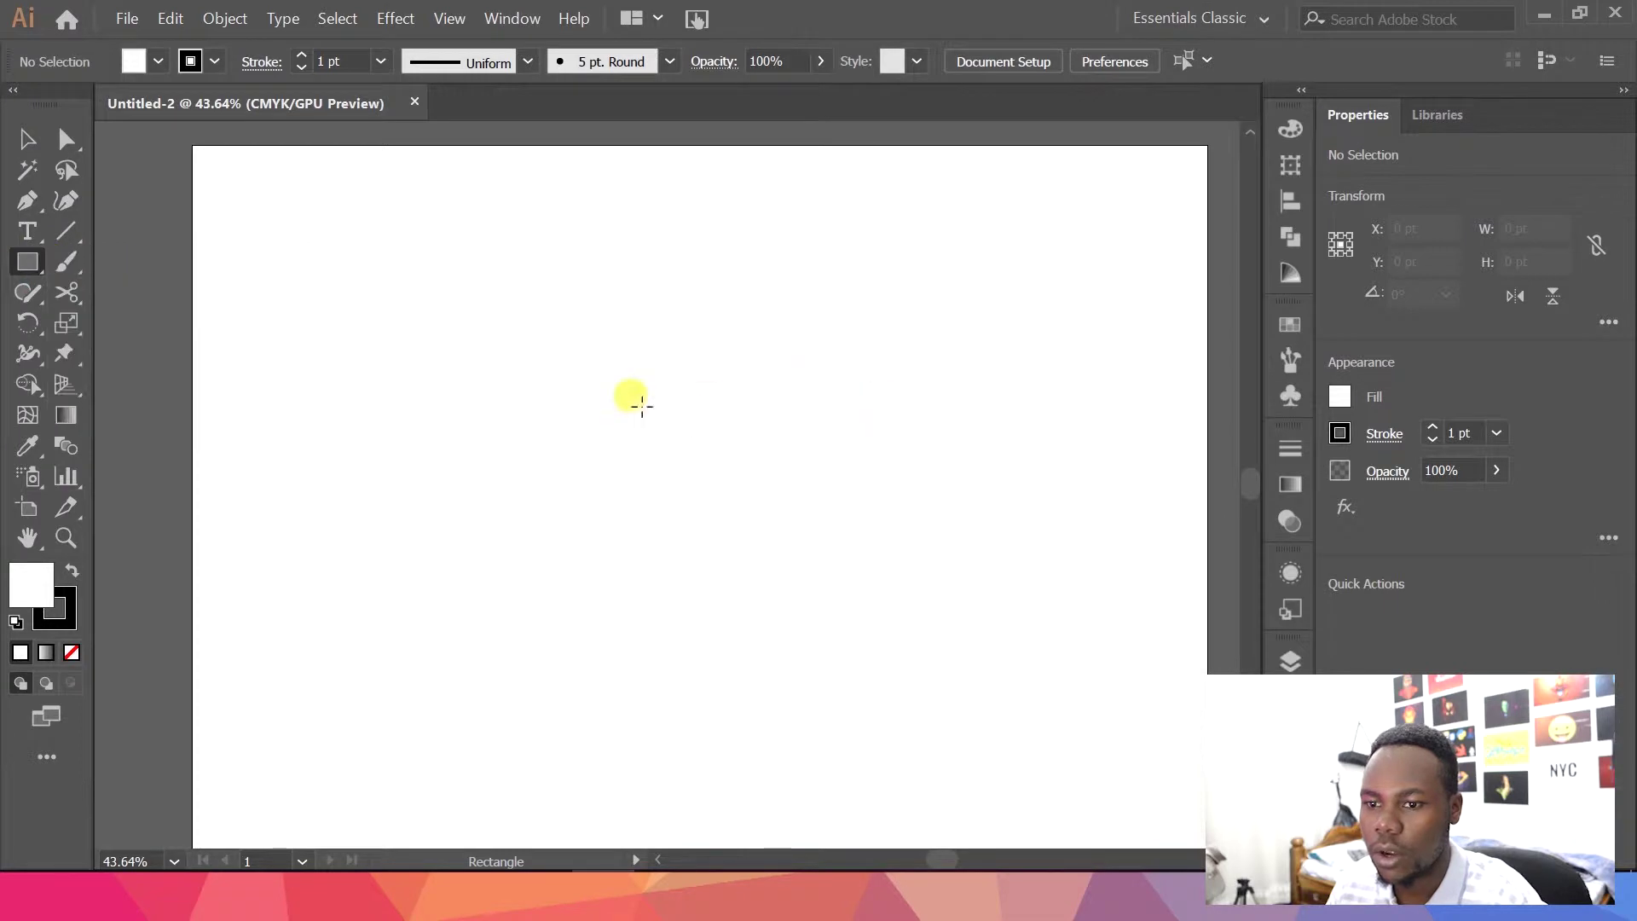
left_click_drag(550, 388, 862, 643)
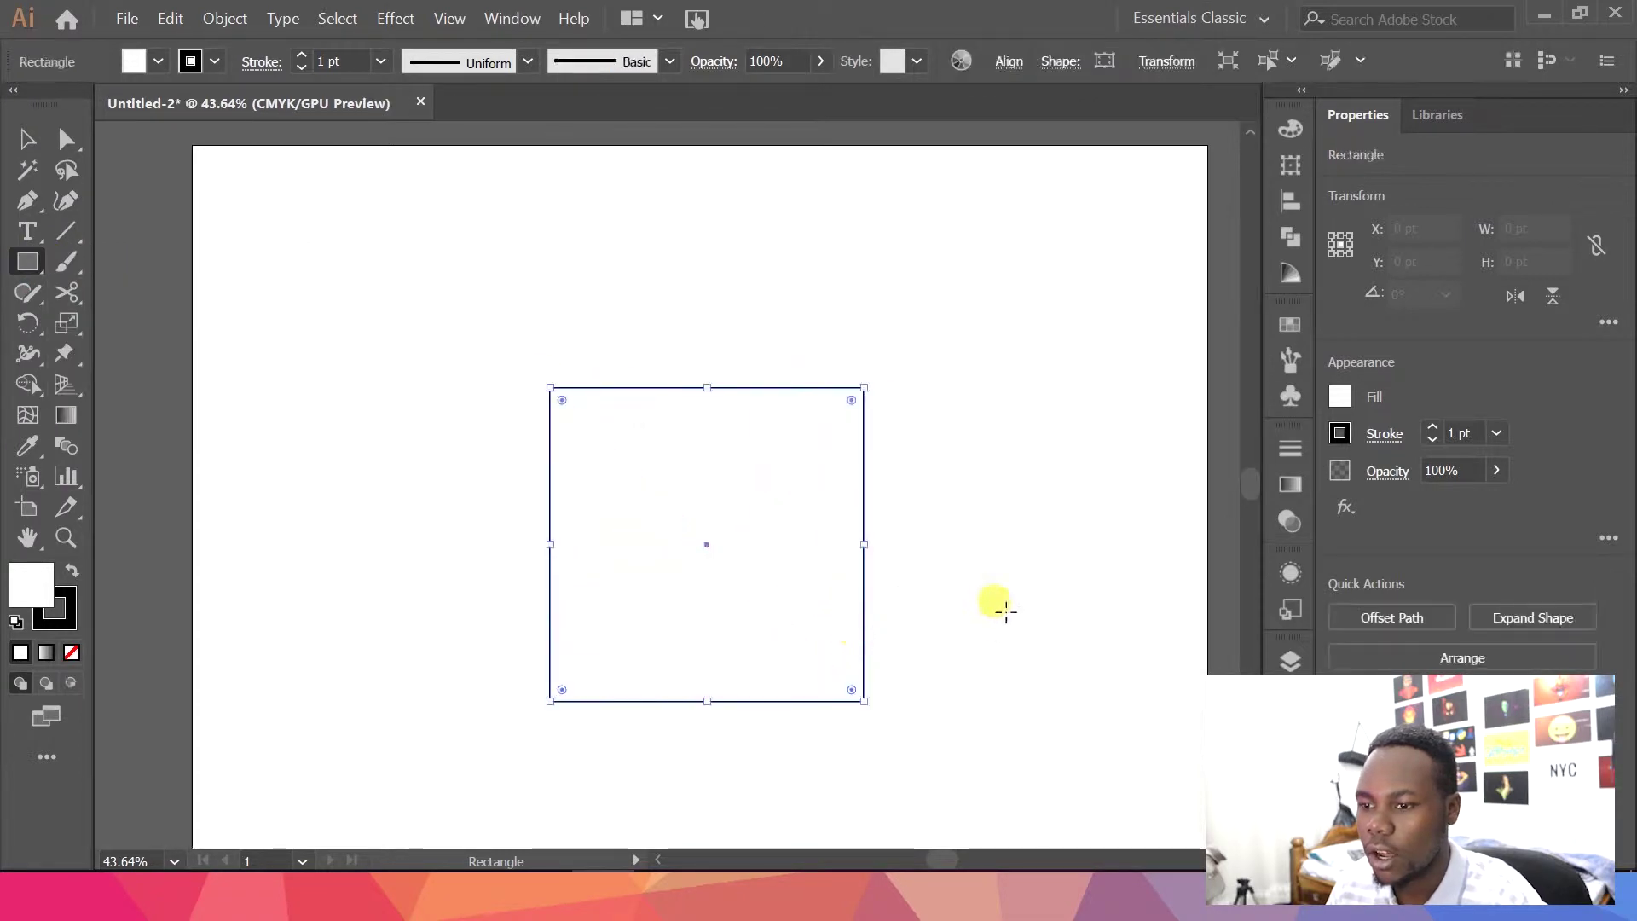
key("v")
left_click(925, 511)
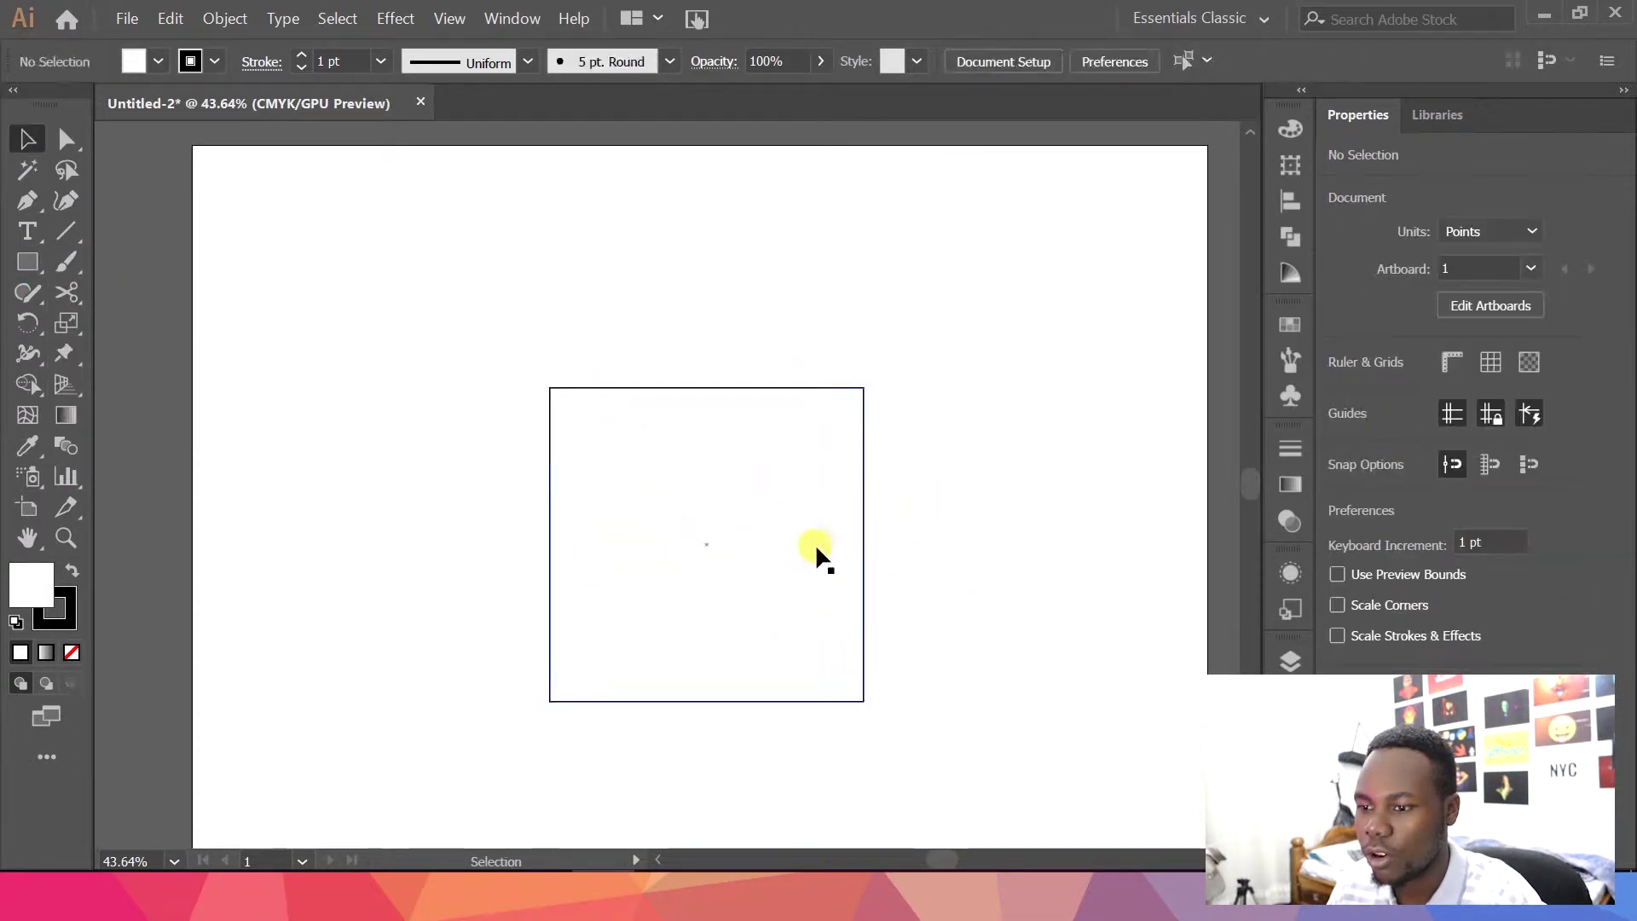
left_click(858, 537)
left_click(71, 652)
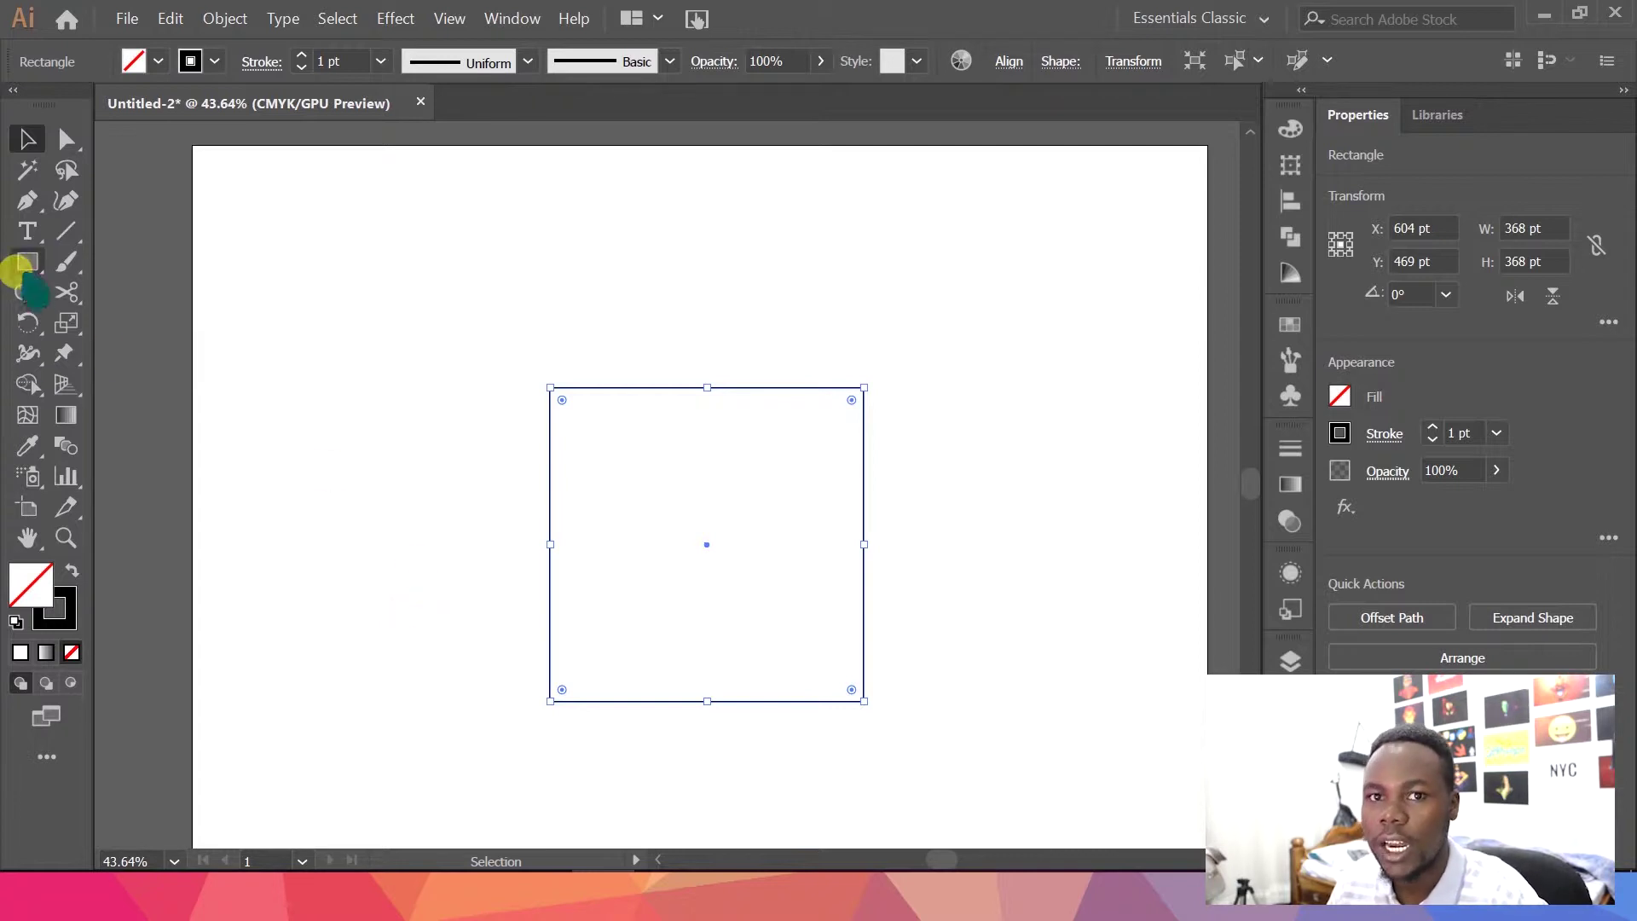
left_click_drag(27, 262, 176, 325)
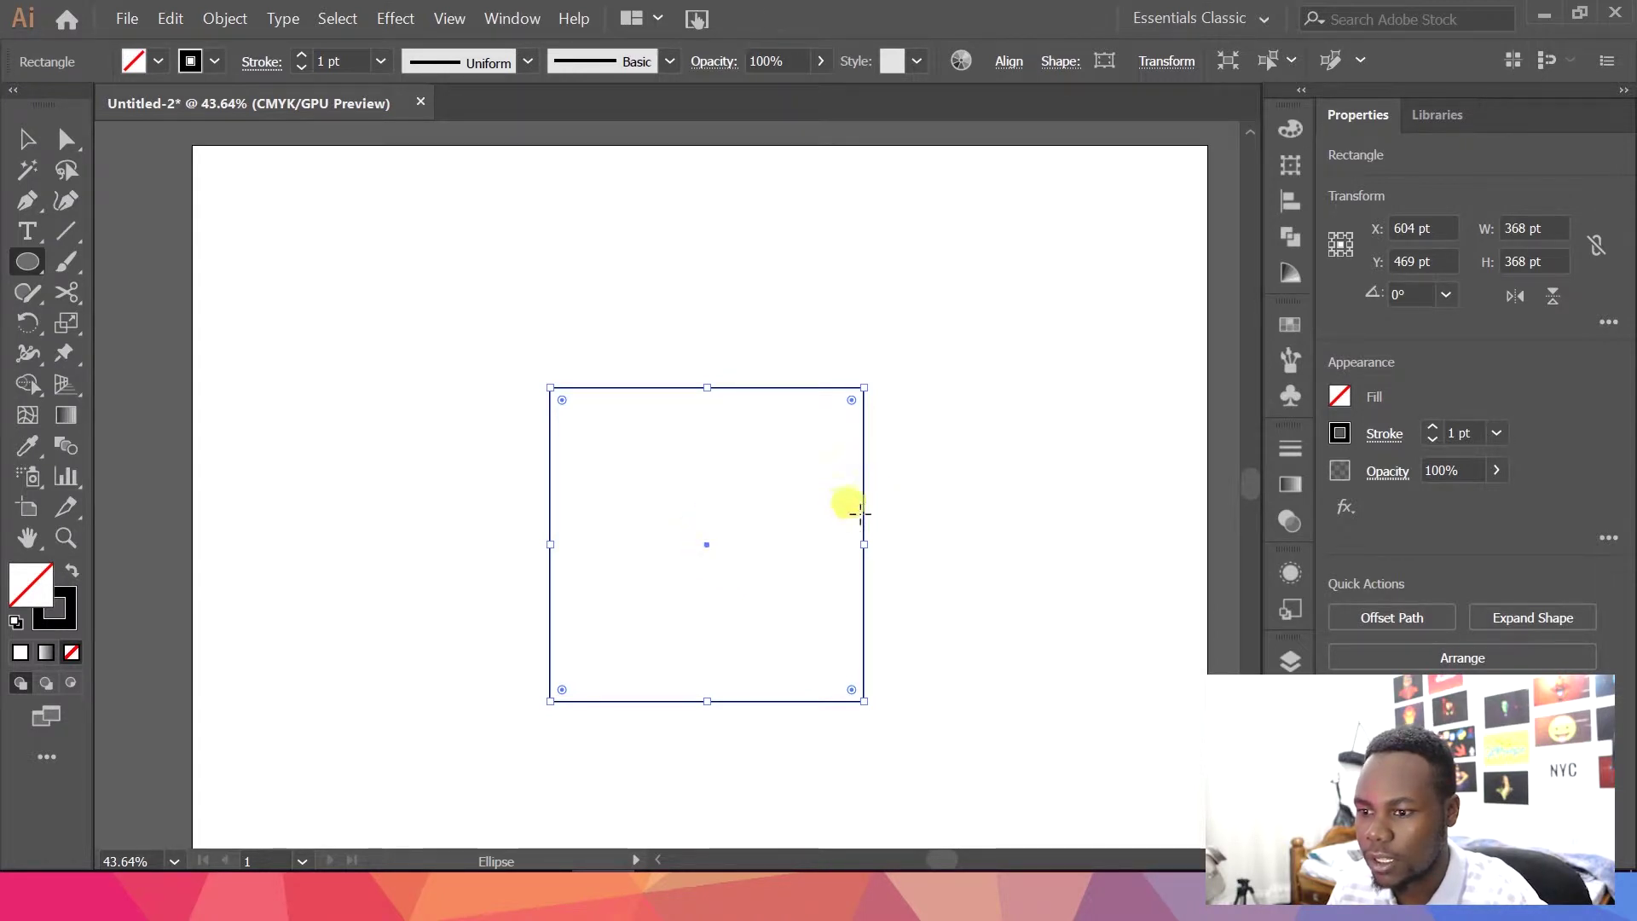
Draw a 368 pt circle out from the square's centre so it fits exactly inside the square
key("v")
left_click(1011, 433)
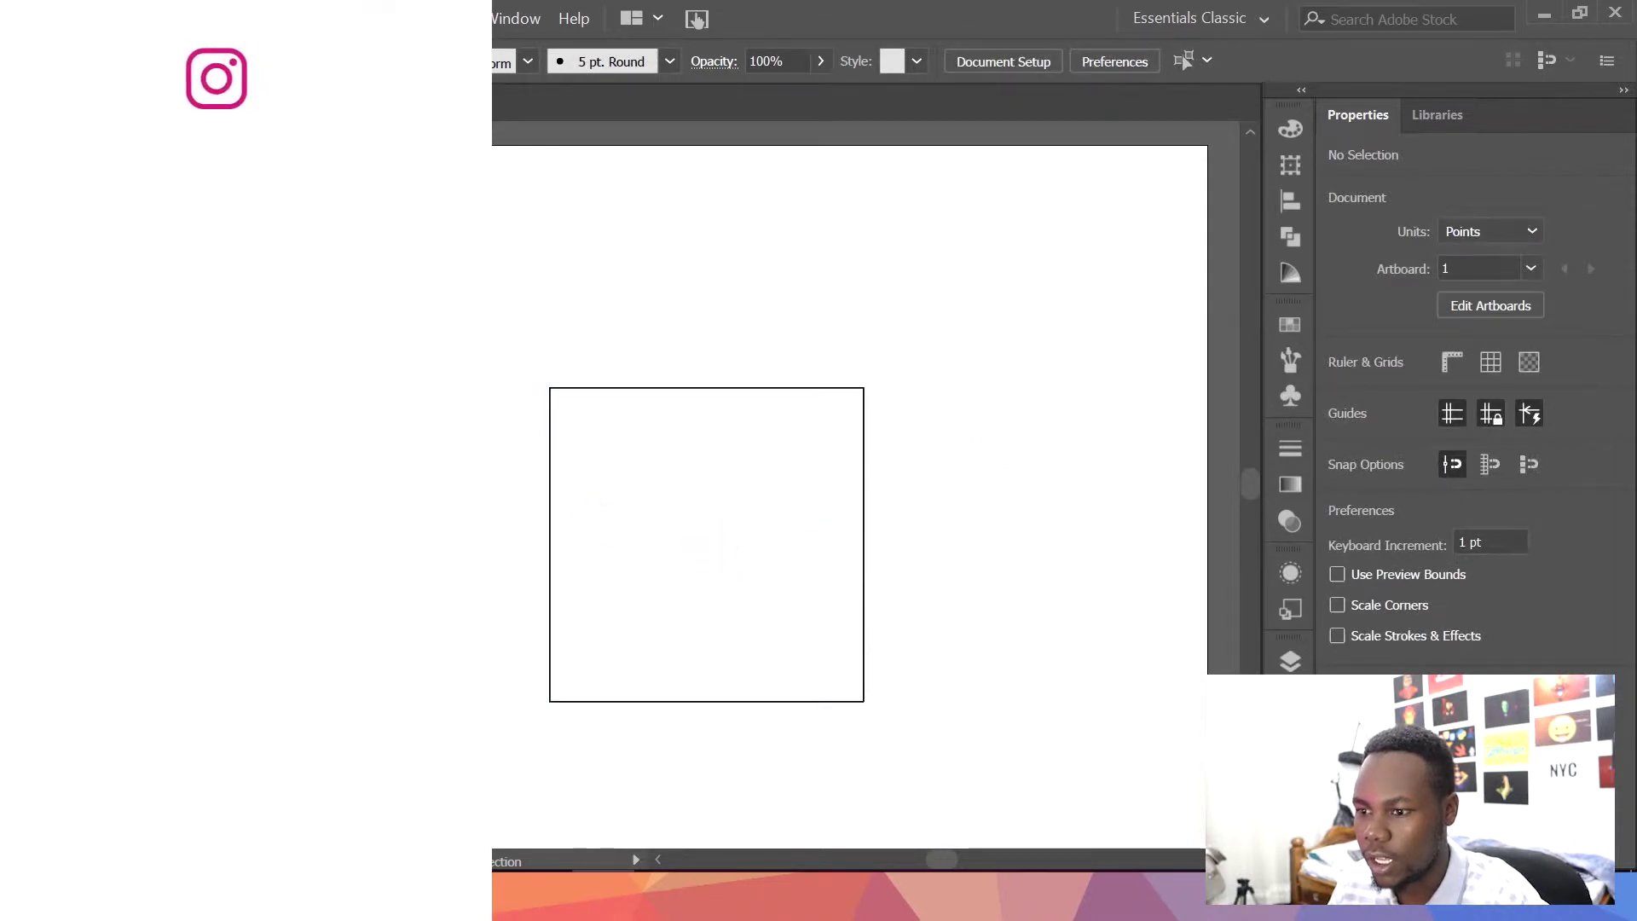
key("l")
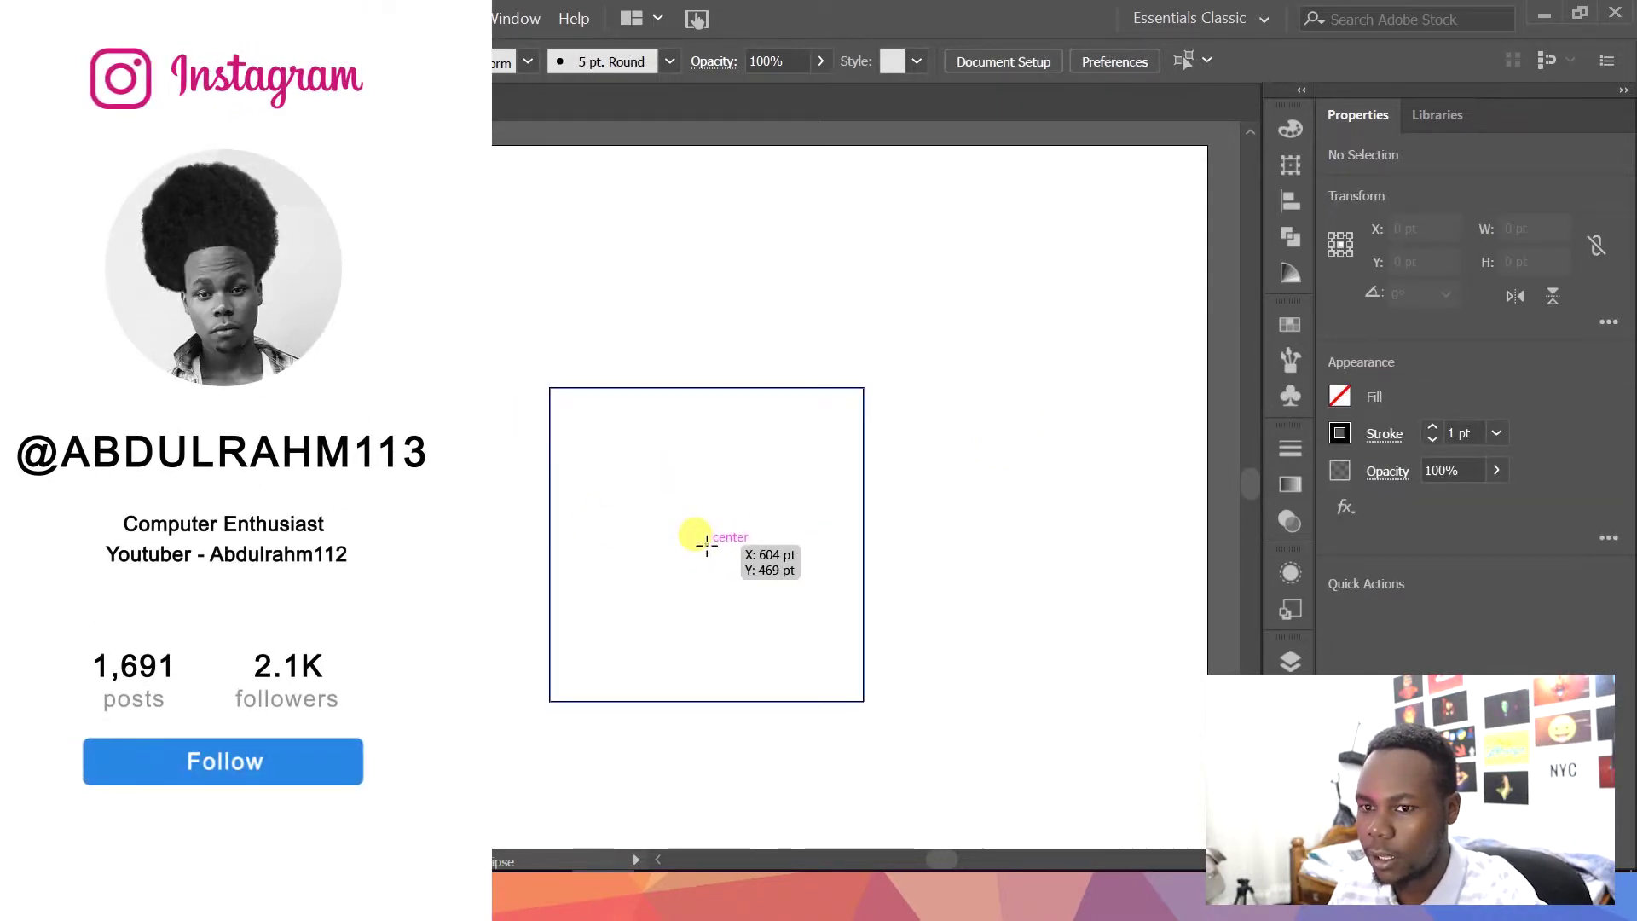
left_click_drag(706, 545, 544, 666)
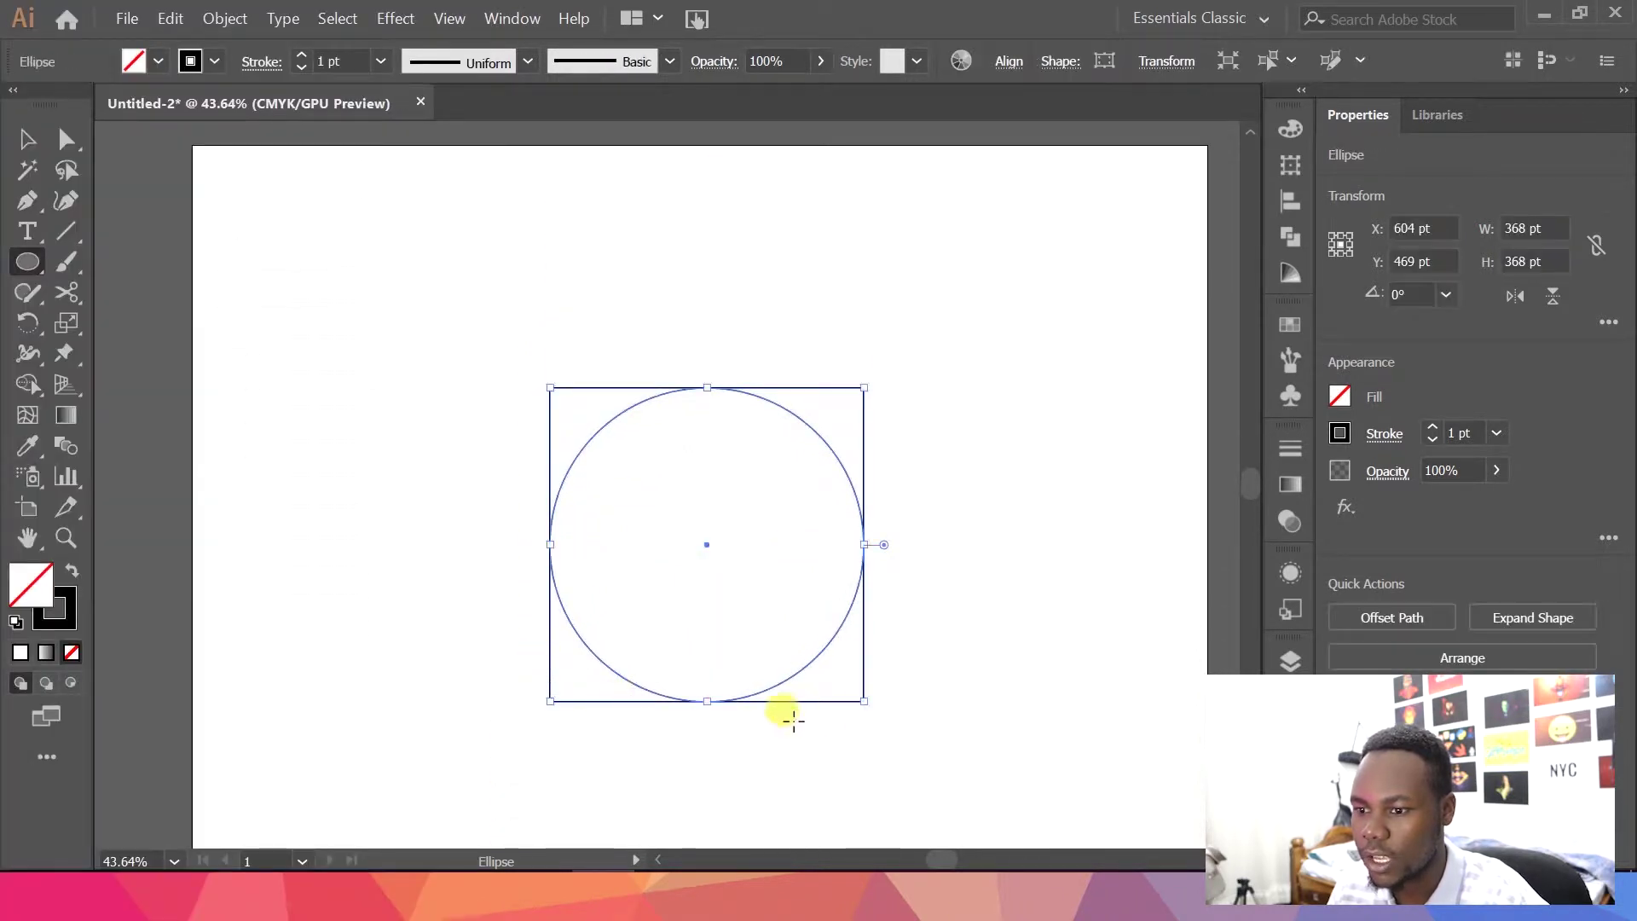
key("v")
left_click(999, 510)
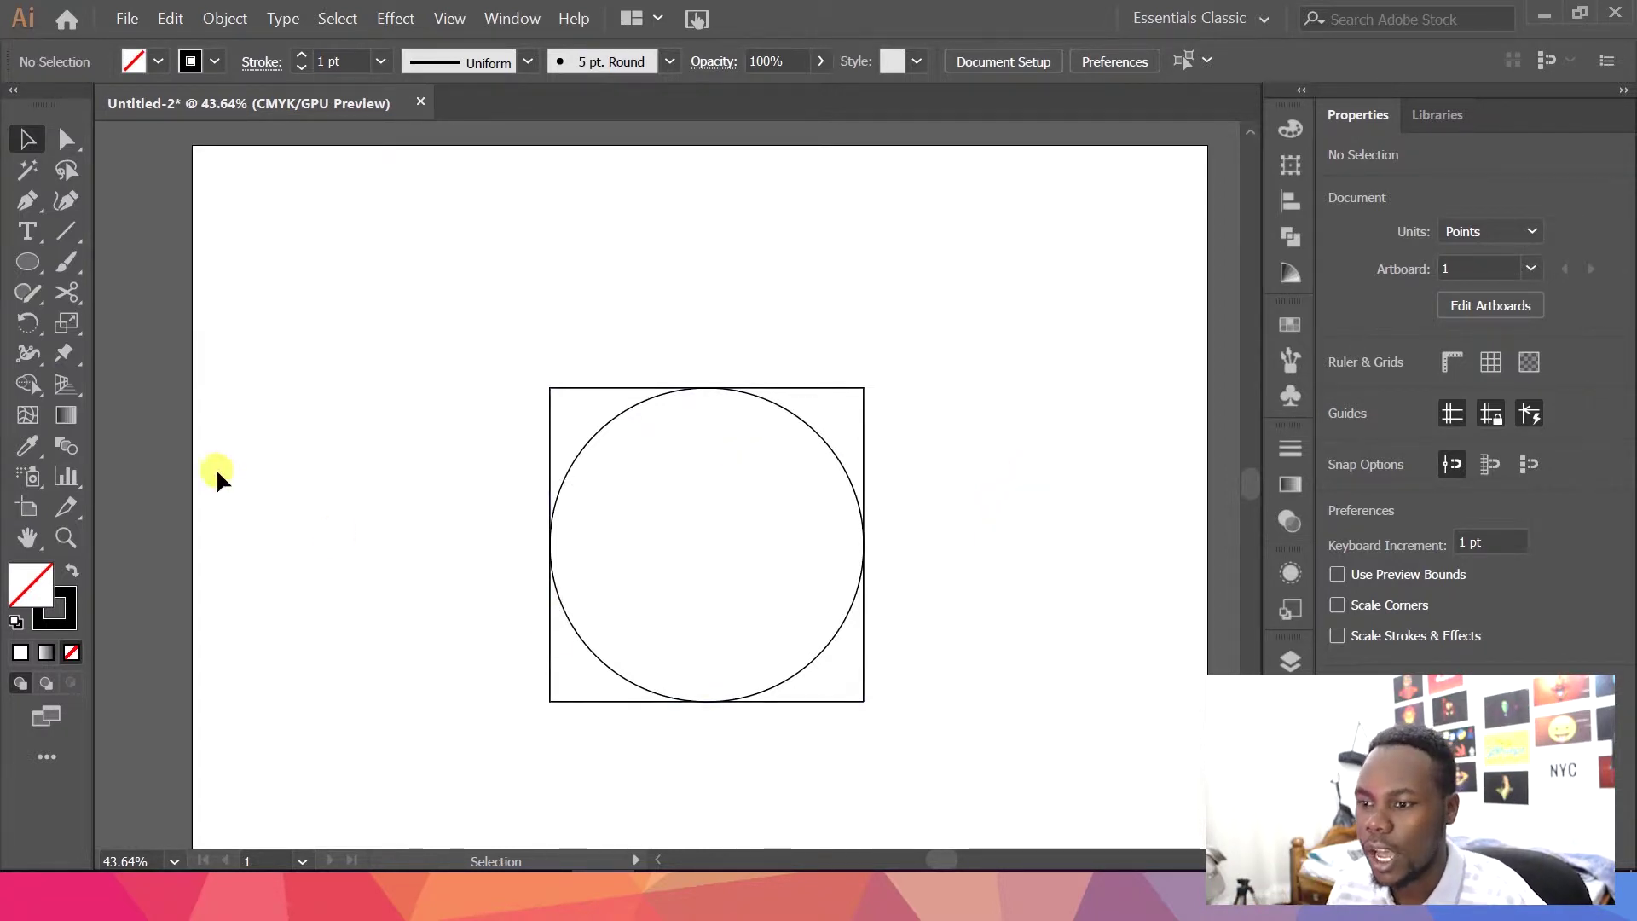
Draw the square's two corner-to-corner diagonals with the Line Segment tool
left_click(61, 232)
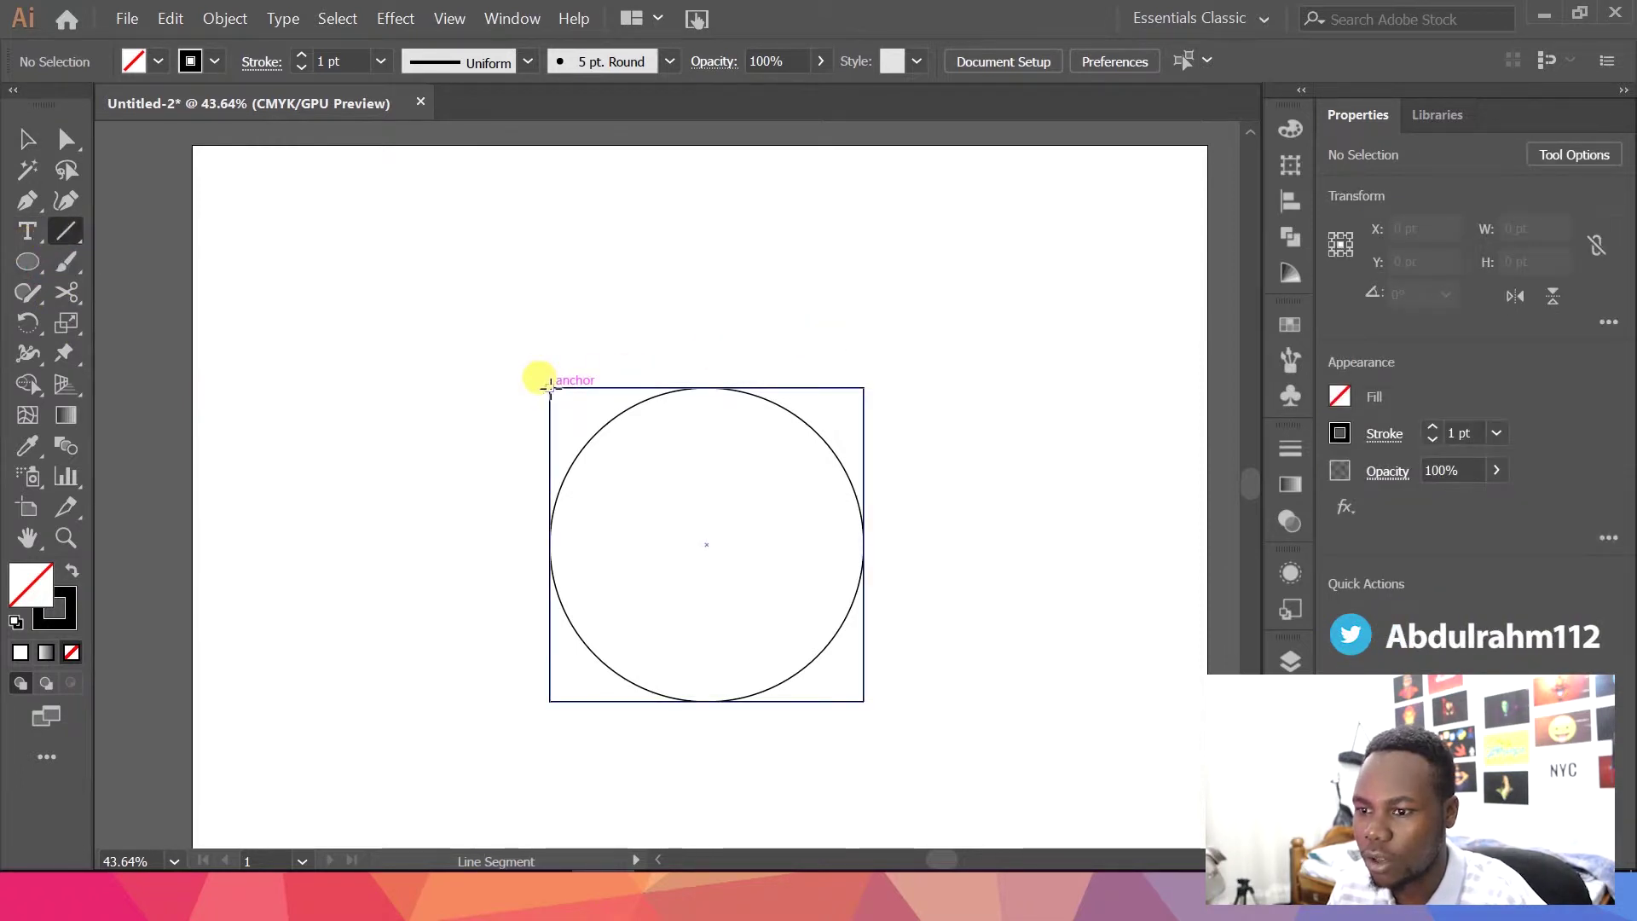
left_click(549, 385)
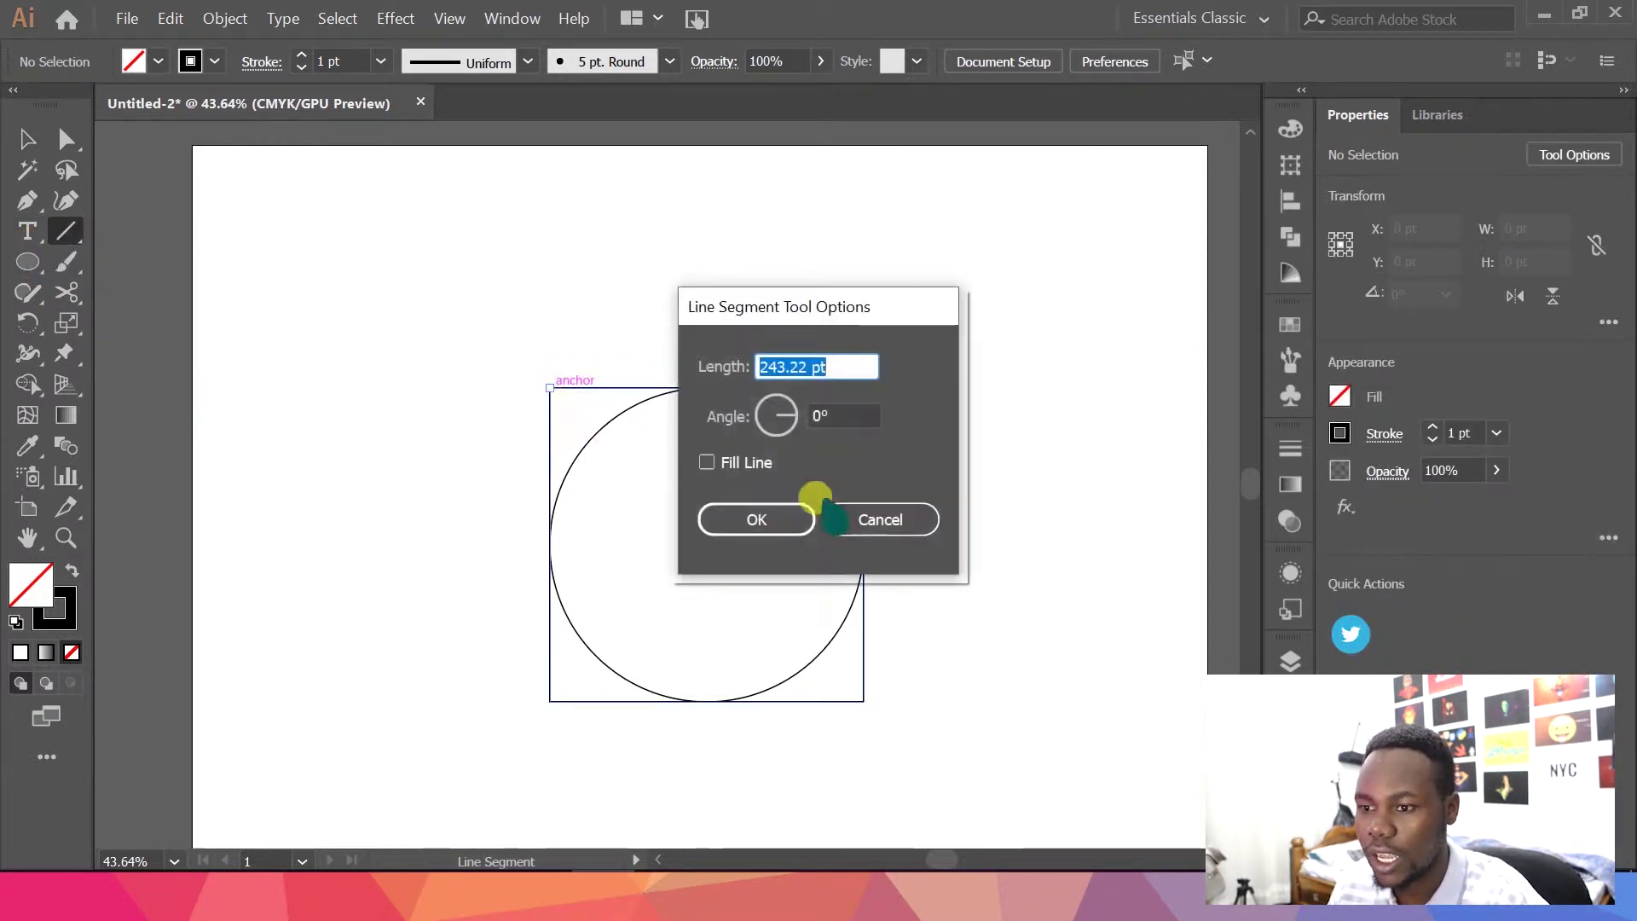
left_click(756, 514)
left_click_drag(553, 390, 869, 681)
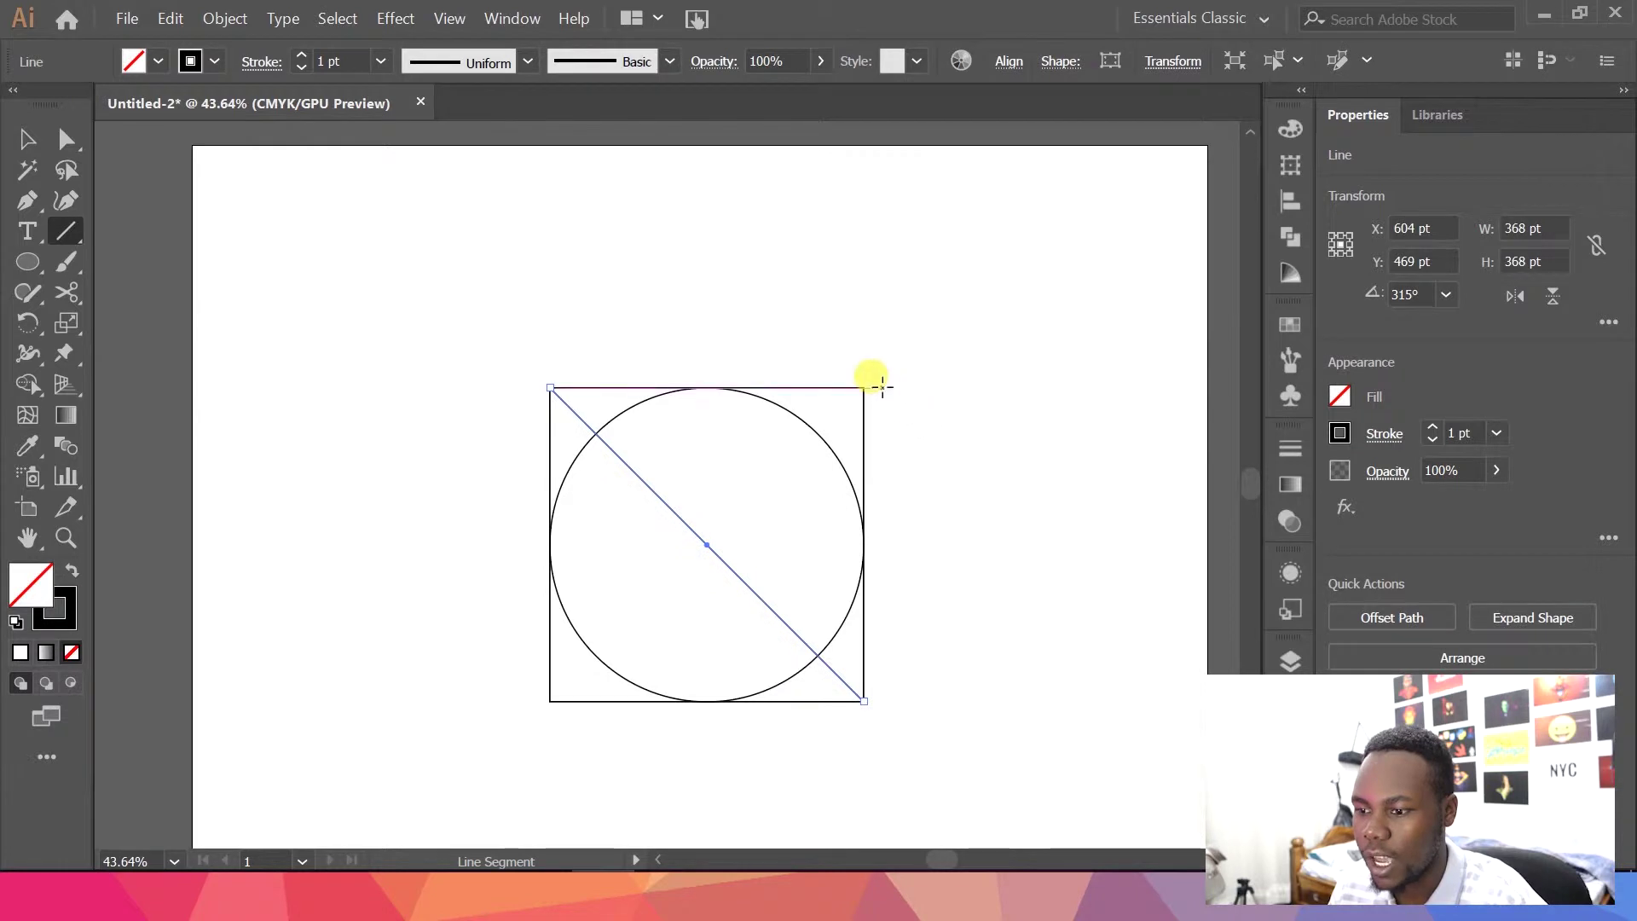
left_click_drag(866, 388, 566, 716)
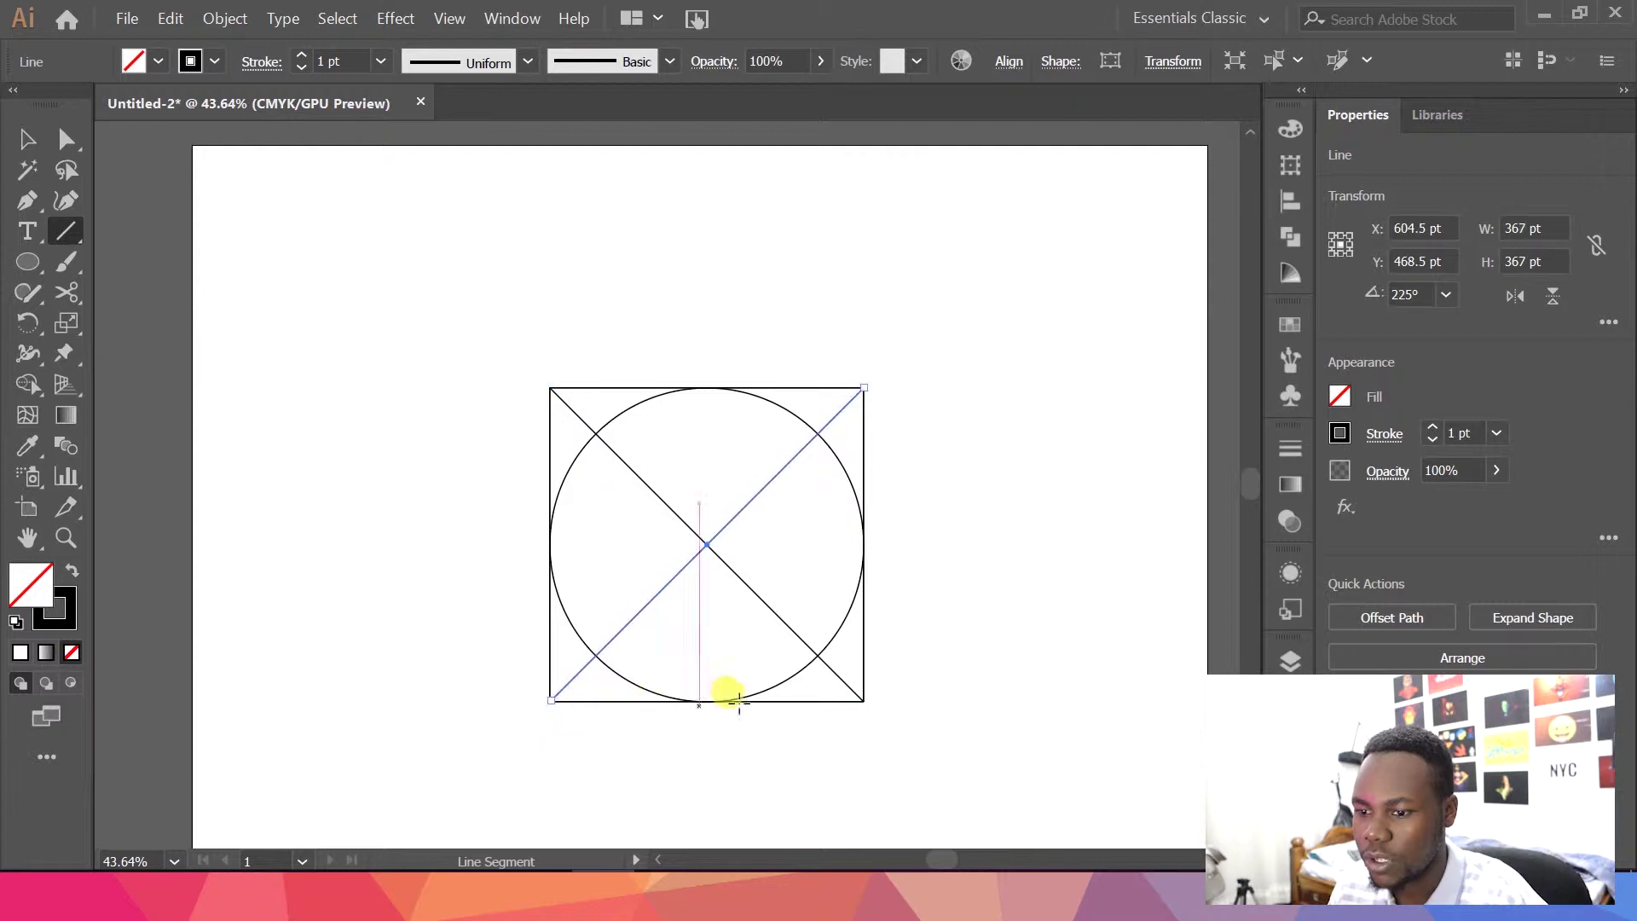
key("v")
left_click(1068, 526)
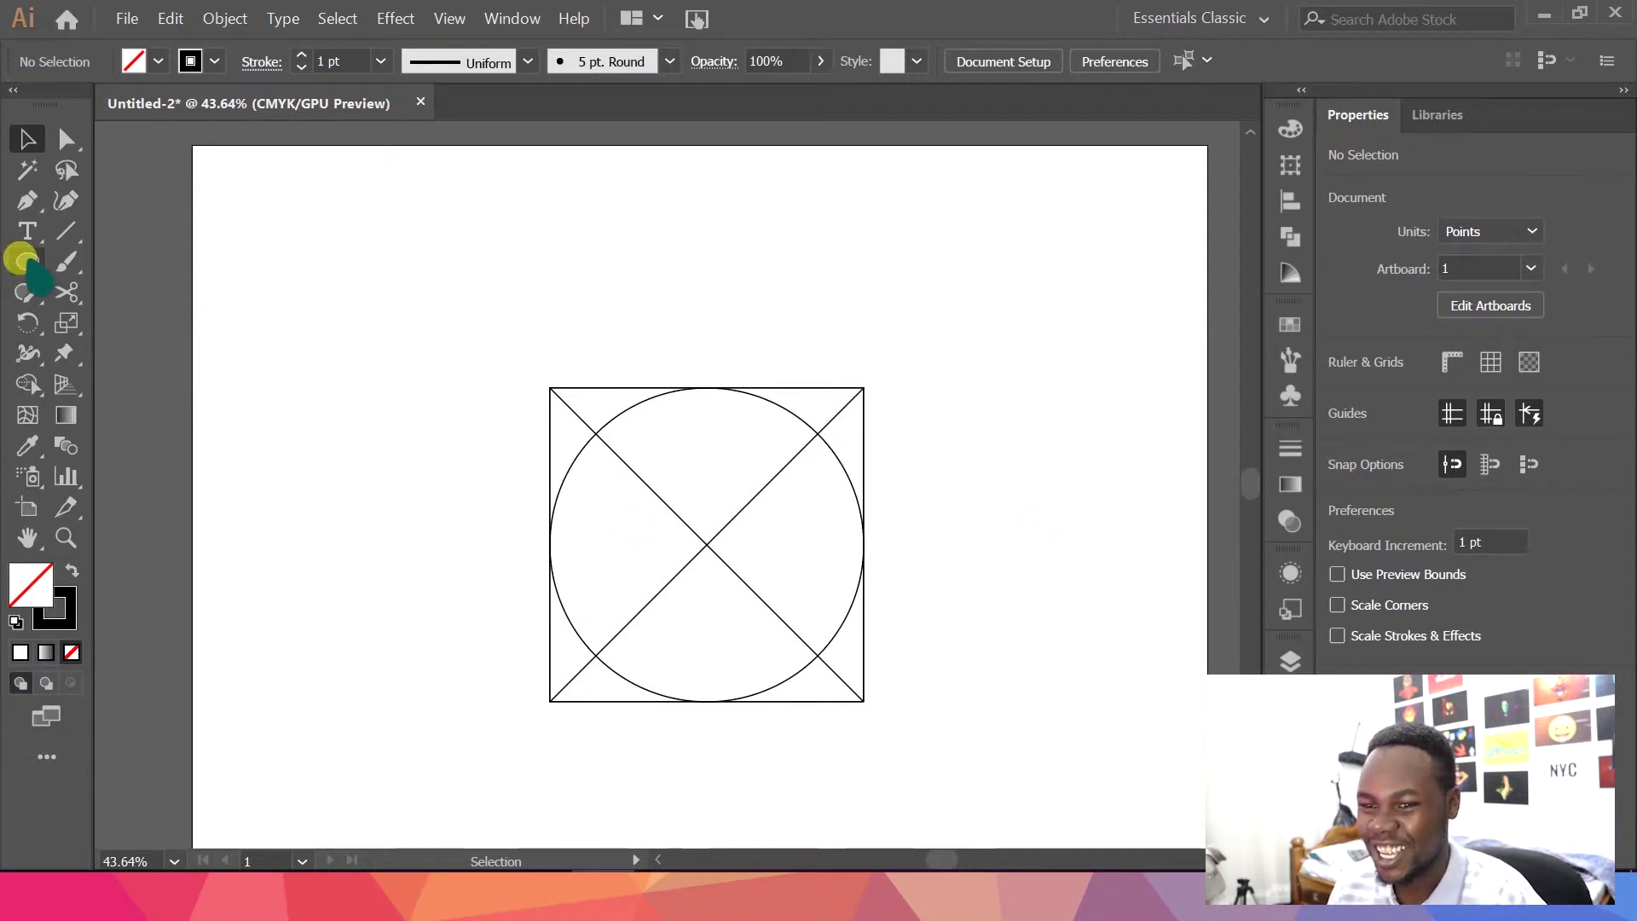
Draw vertical and horizontal lines through the circle's centre
left_click(25, 261)
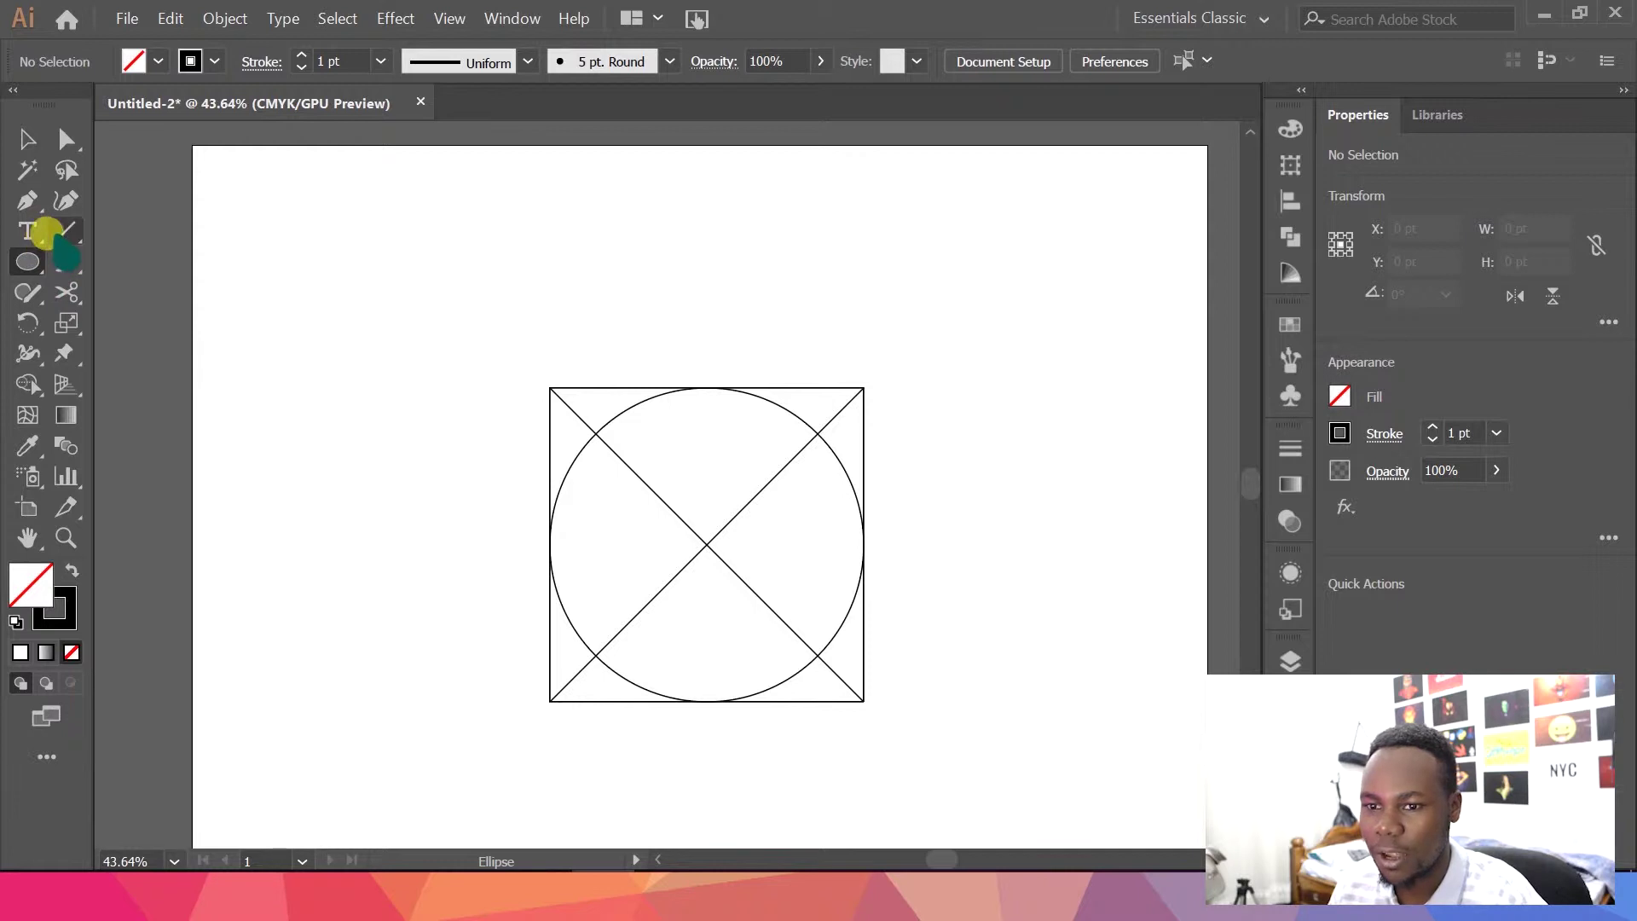
left_click(65, 233)
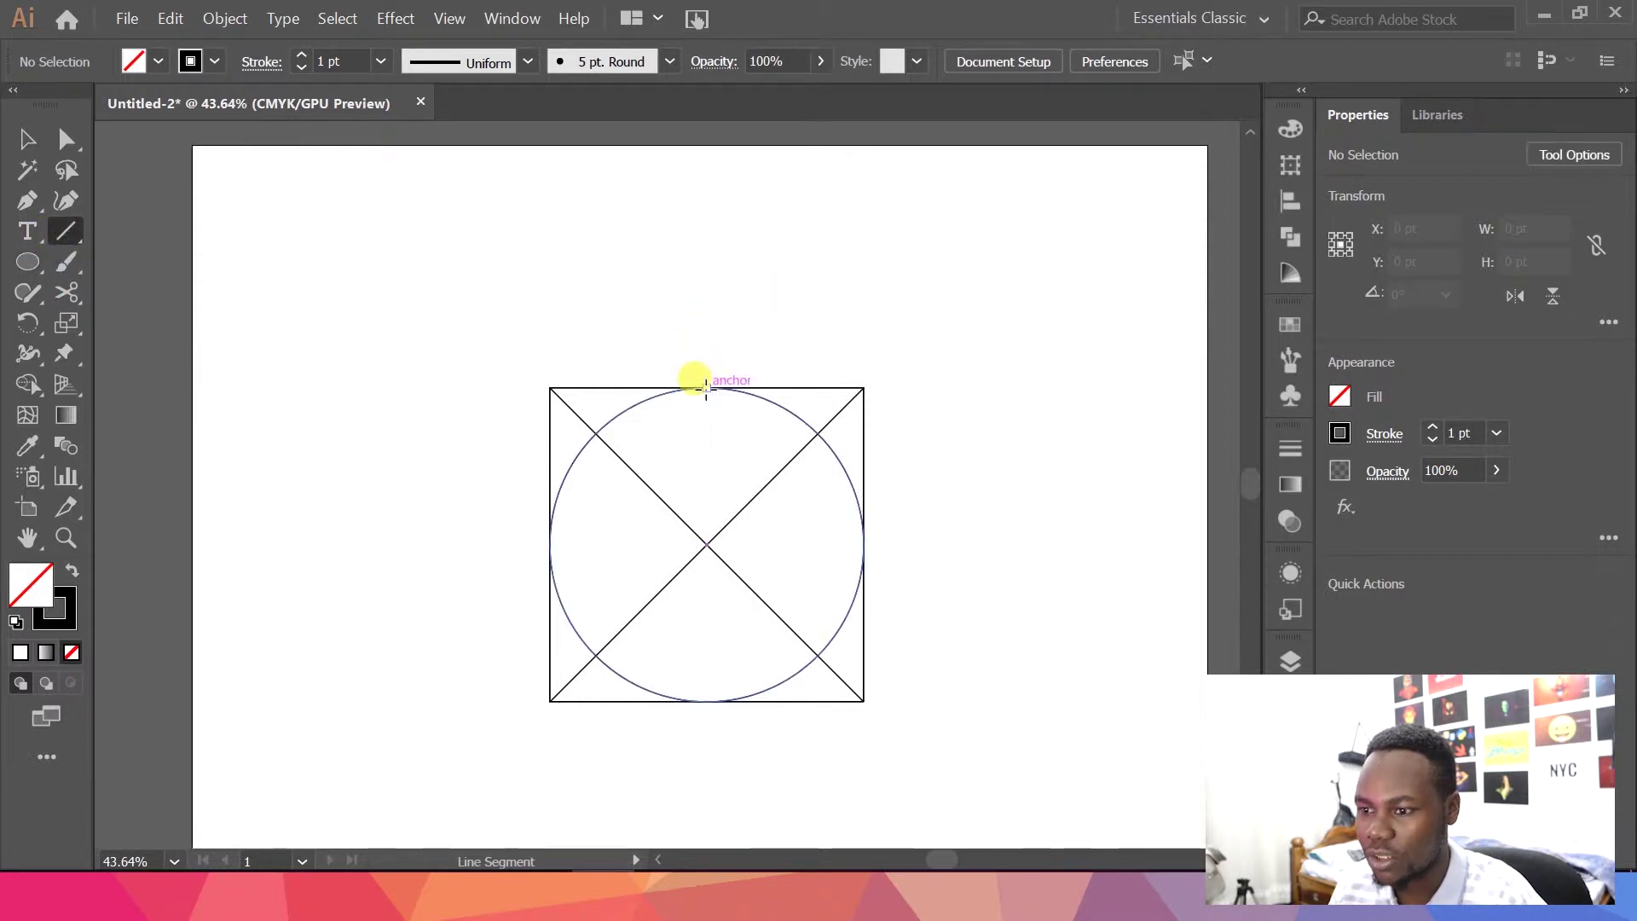
mouse_move(706, 387)
left_mouse_down()
mouse_move(706, 638)
mouse_move(725, 699)
left_mouse_up()
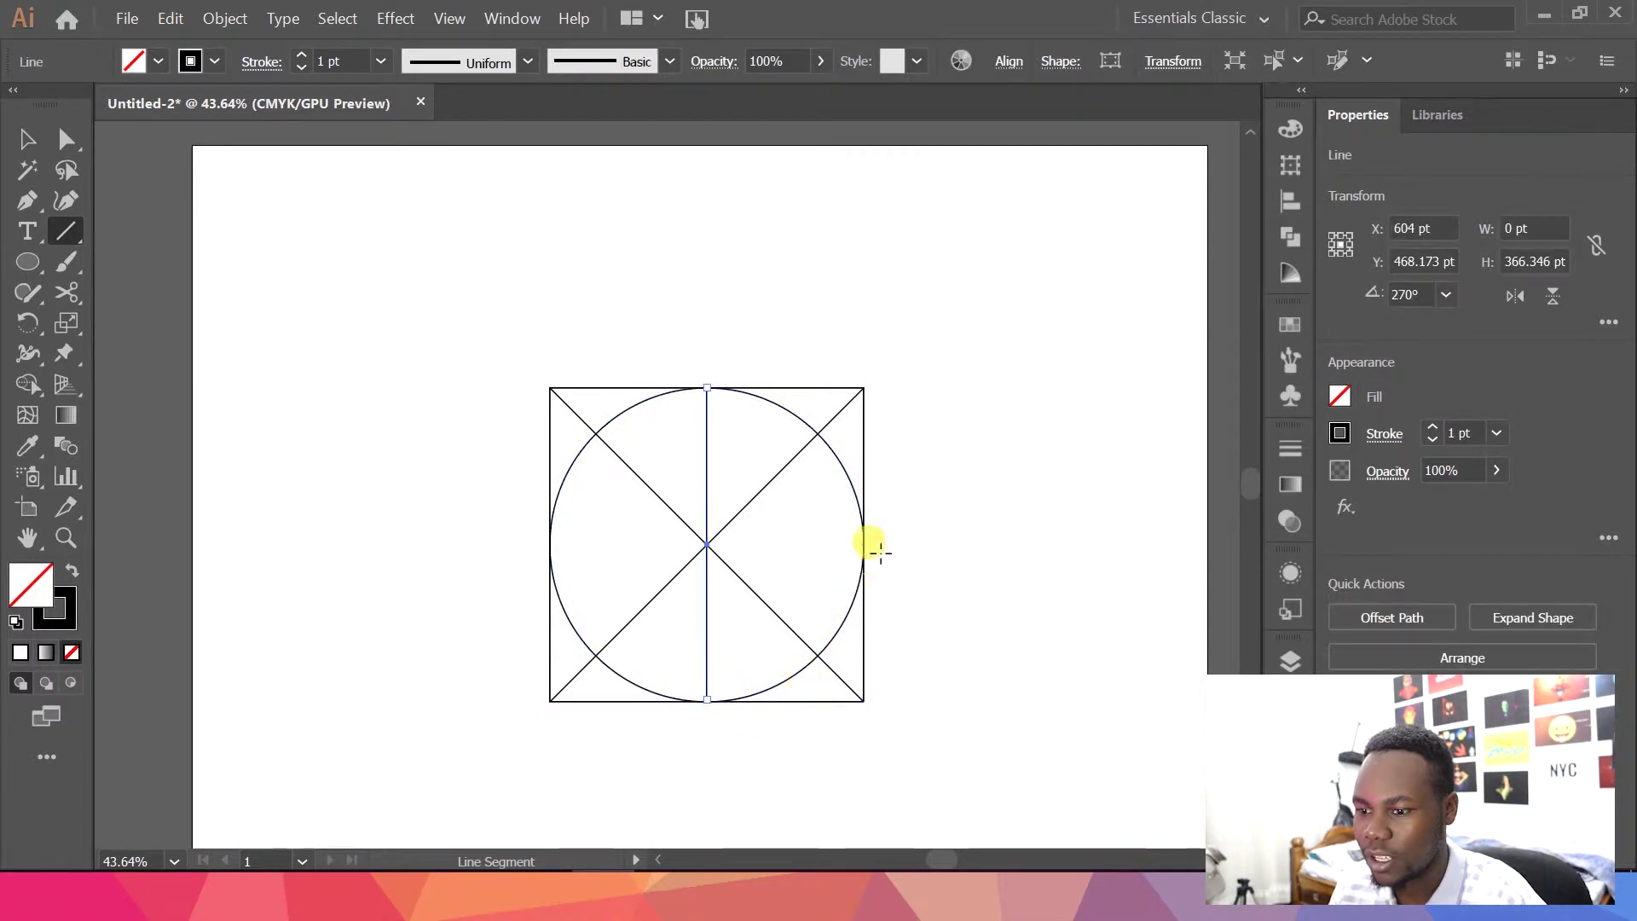
left_click_drag(863, 543, 547, 542)
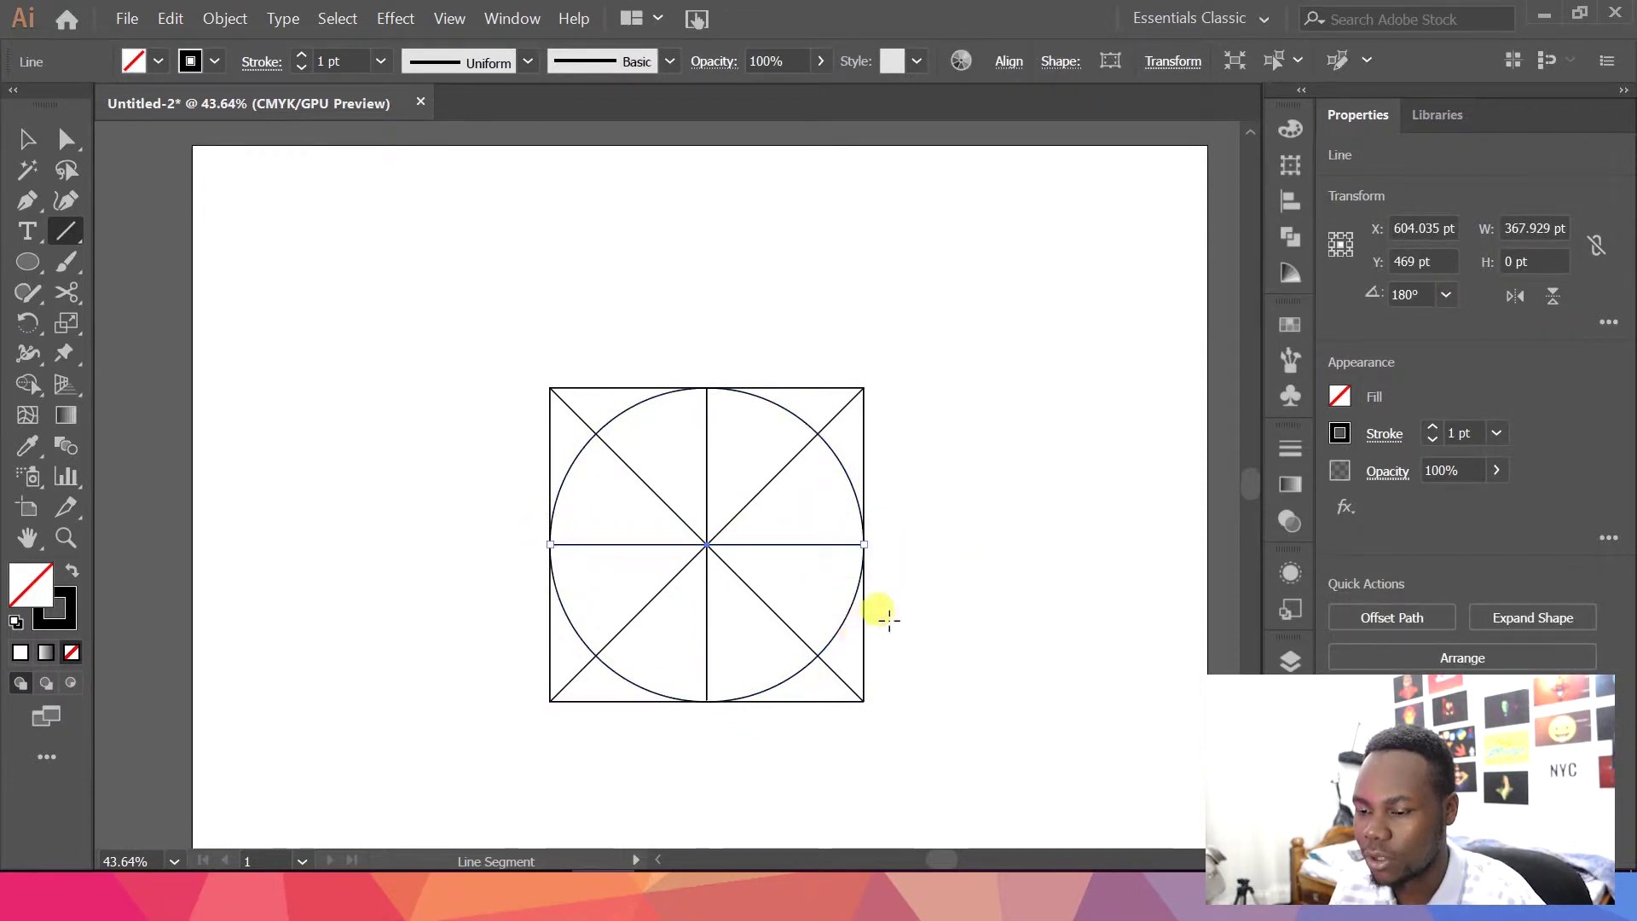
key("v")
left_click(931, 574)
Draw a 259.108 pt inner square with corners at the diagonal–circle intersections
left_click_drag(28, 261, 90, 263)
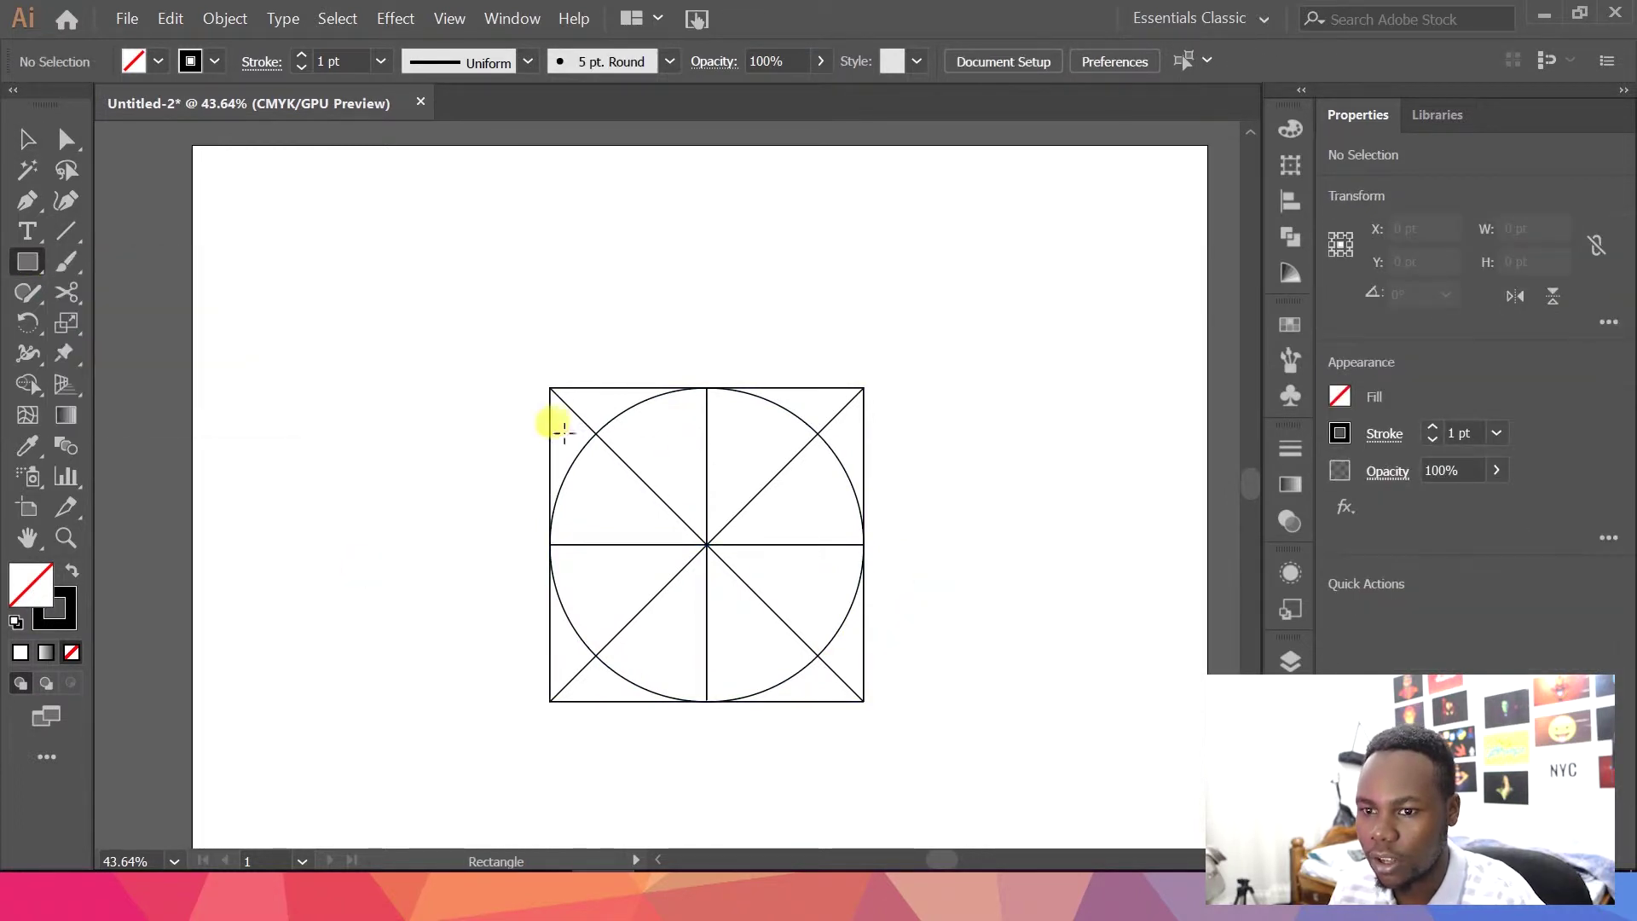
left_click_drag(597, 435, 795, 653)
key("v")
left_click(1071, 443)
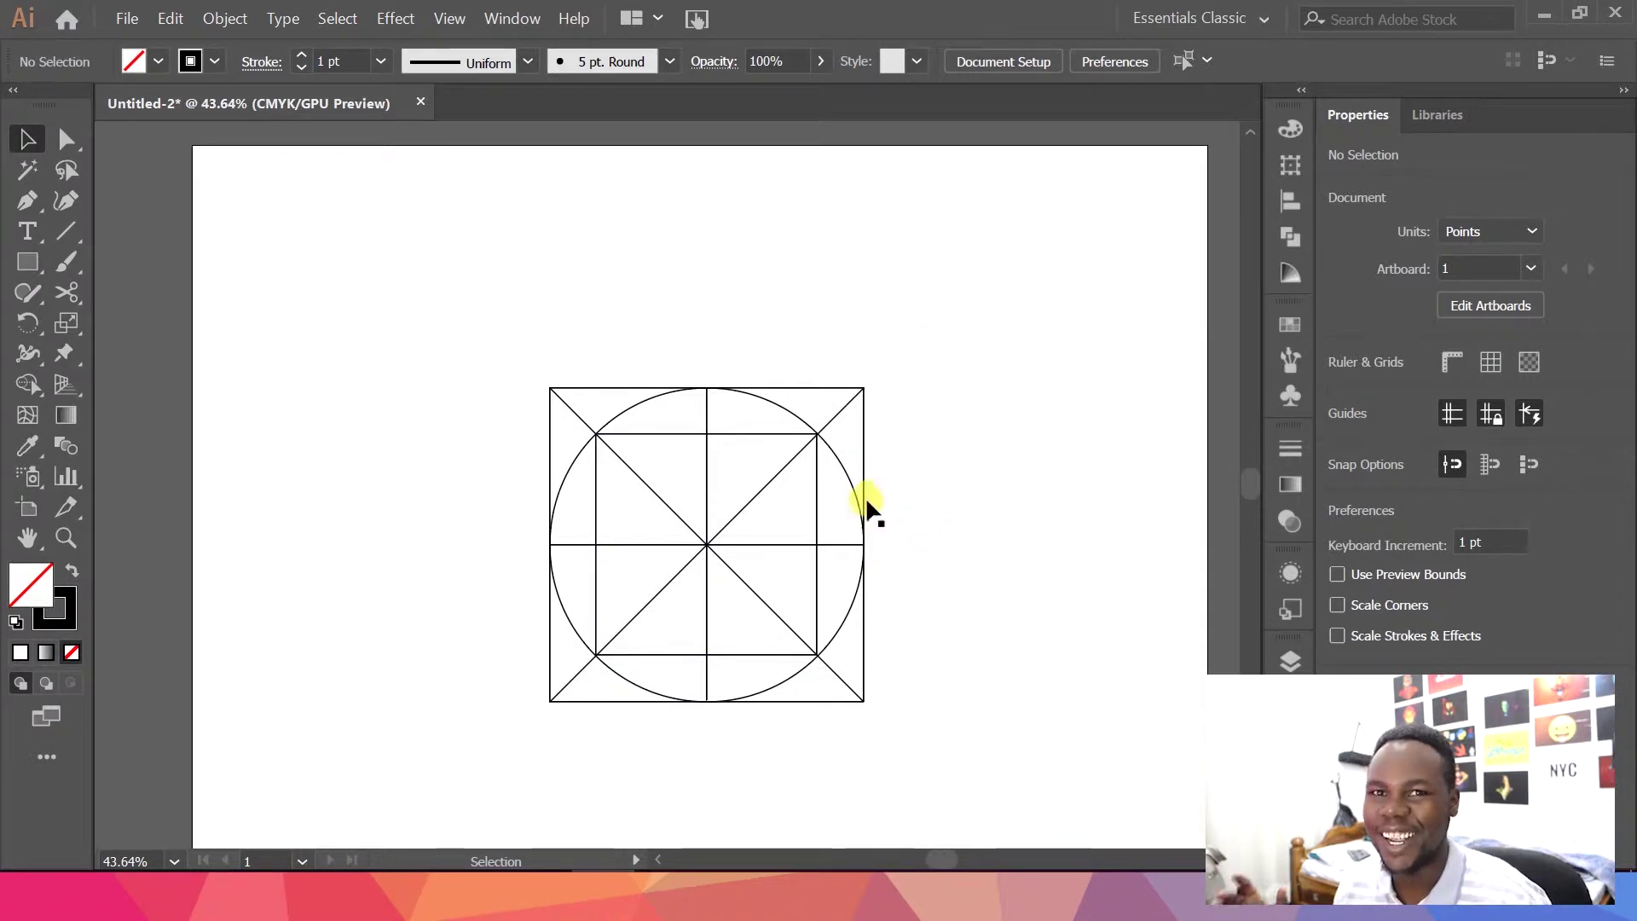
Select both the vertical and horizontal centre lines
left_click(707, 489)
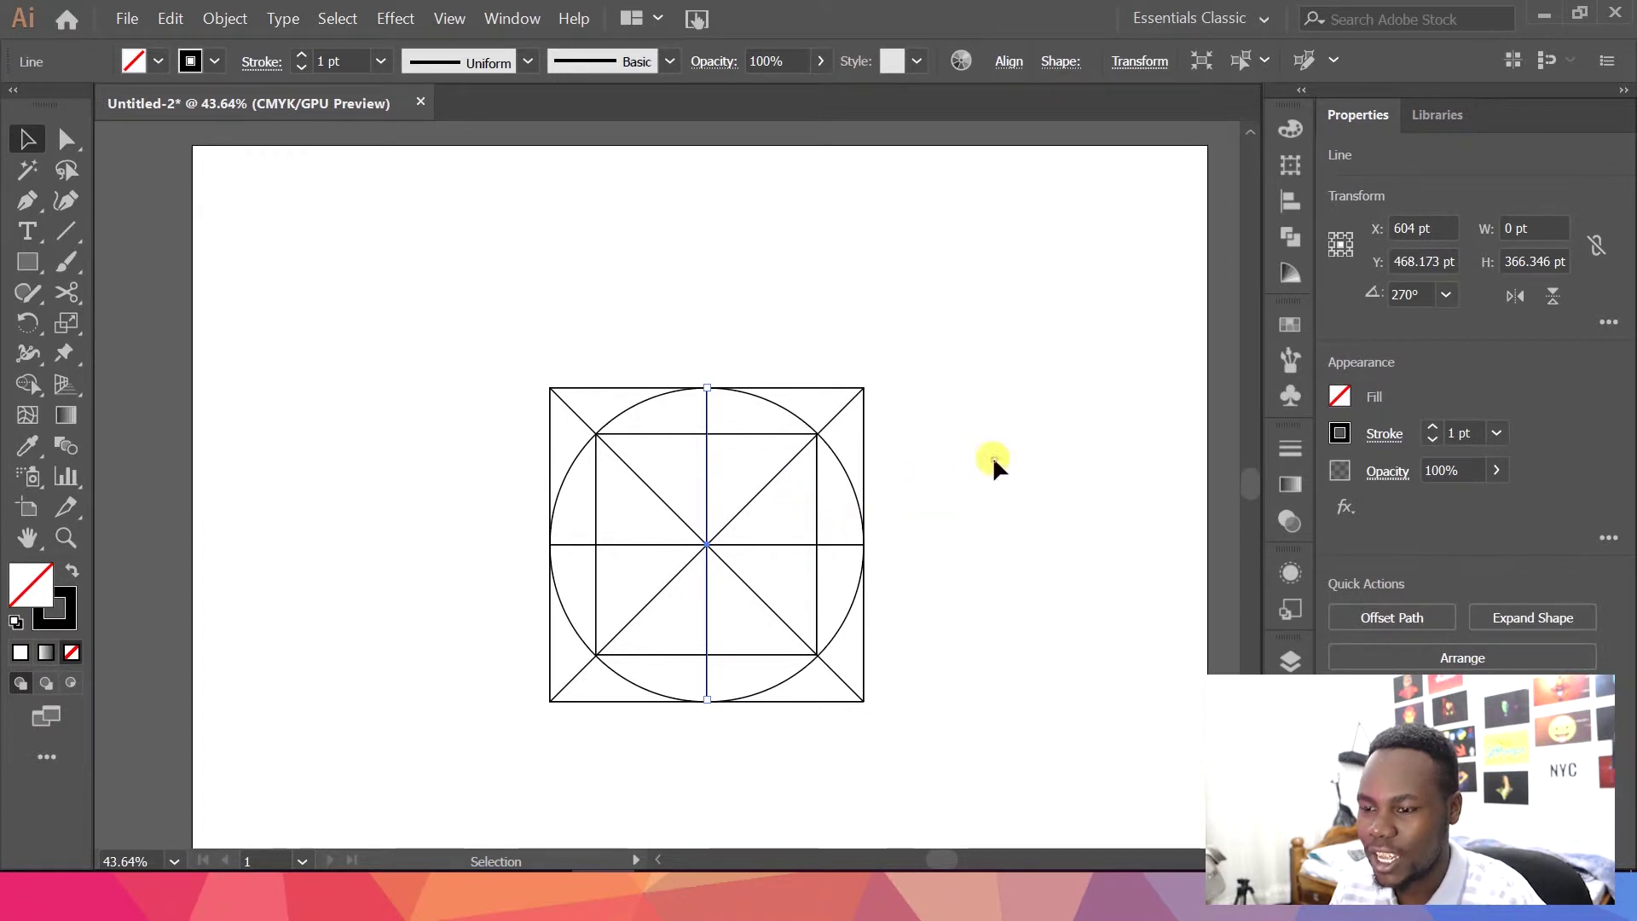
left_click(1150, 439)
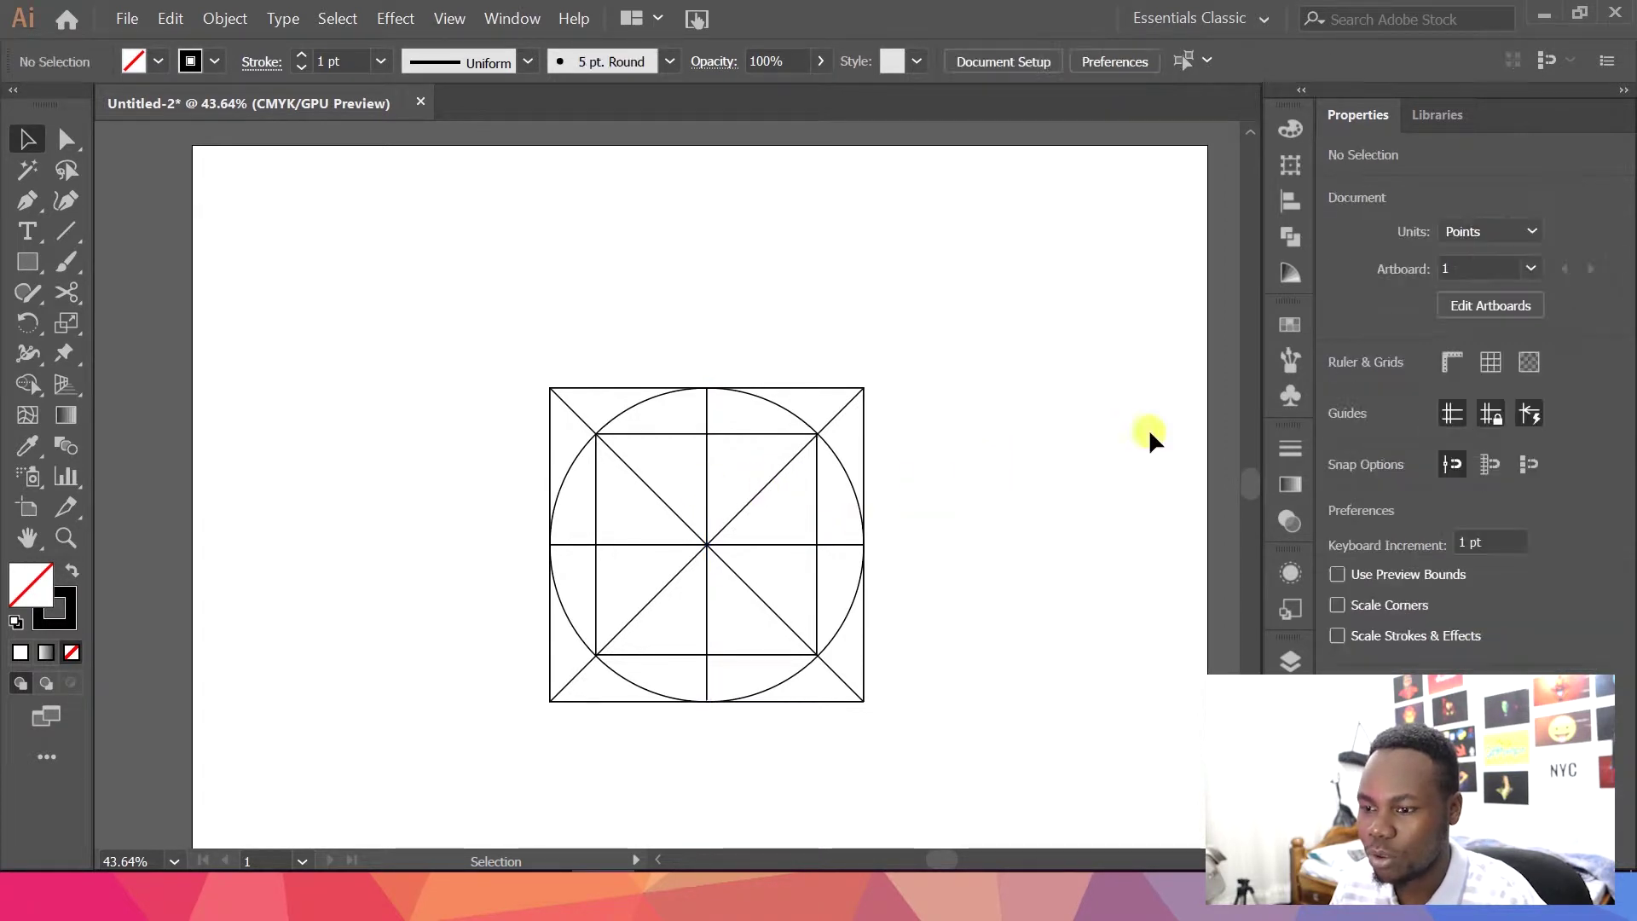
left_click(711, 500)
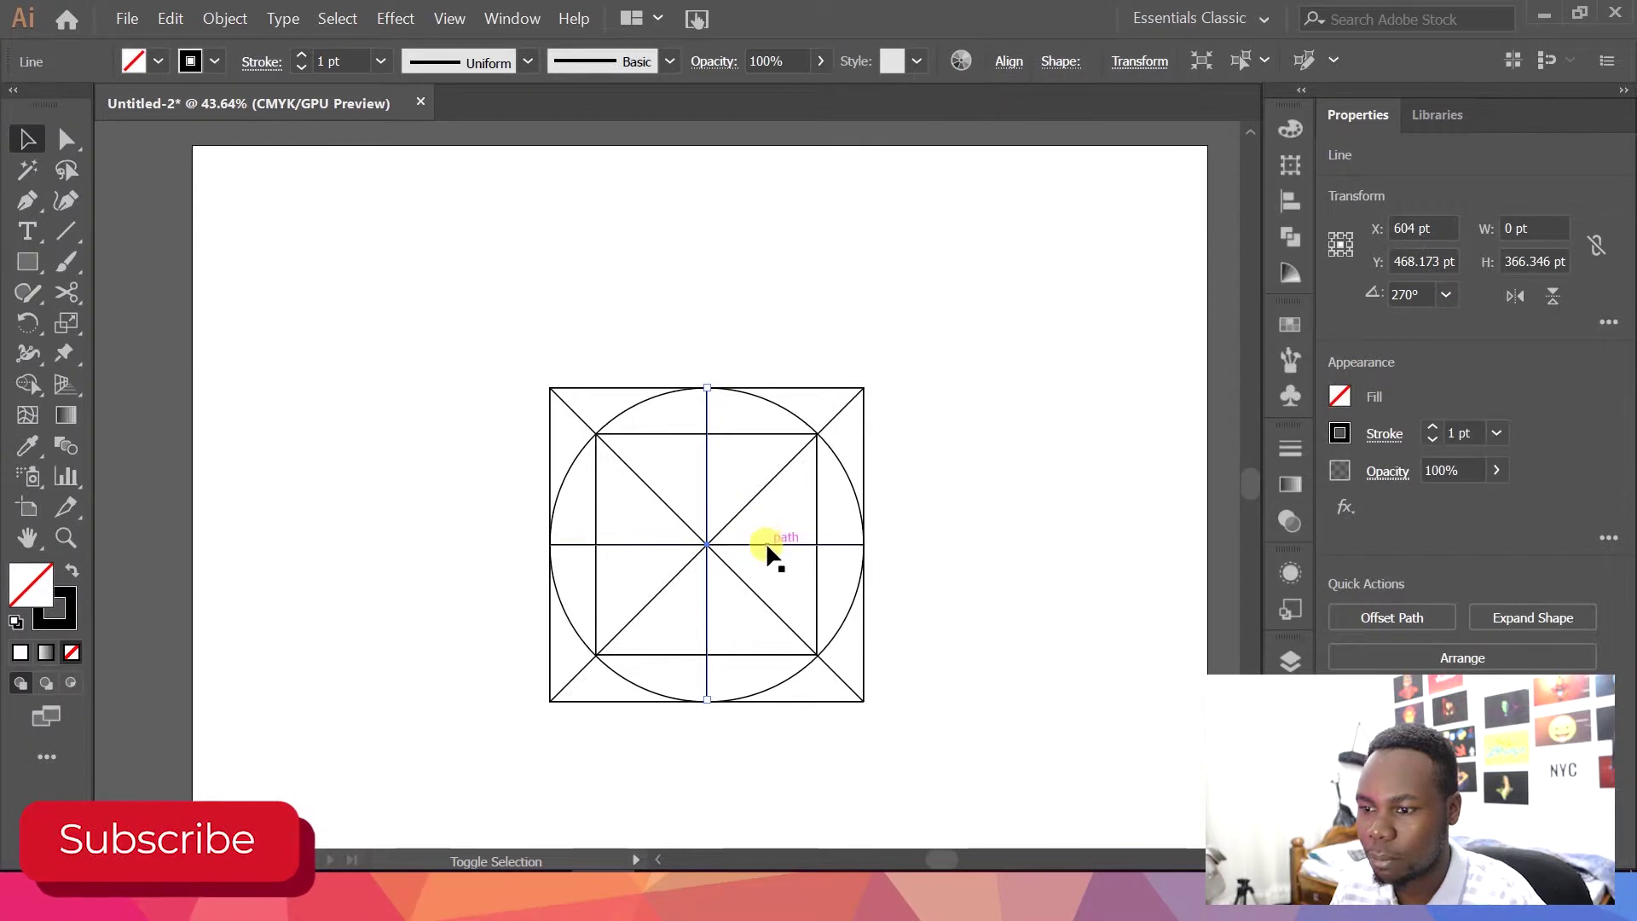
left_click(769, 545, "shift")
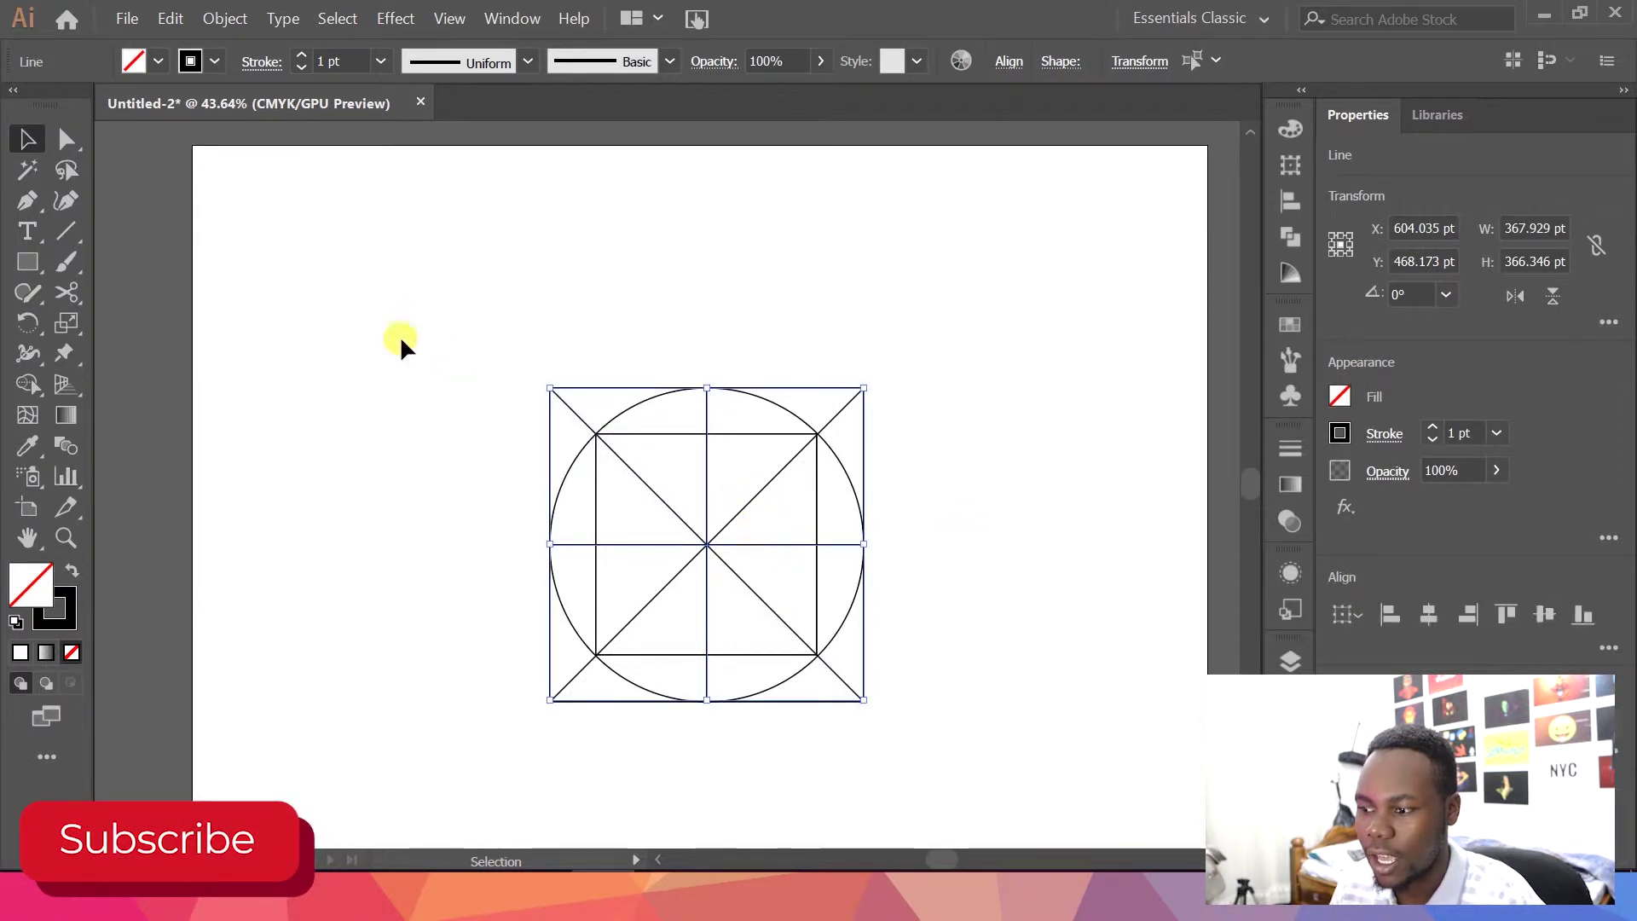
Offset the centre lines by 50 pt with Object > Path > Offset Path and preview on
left_click(224, 18)
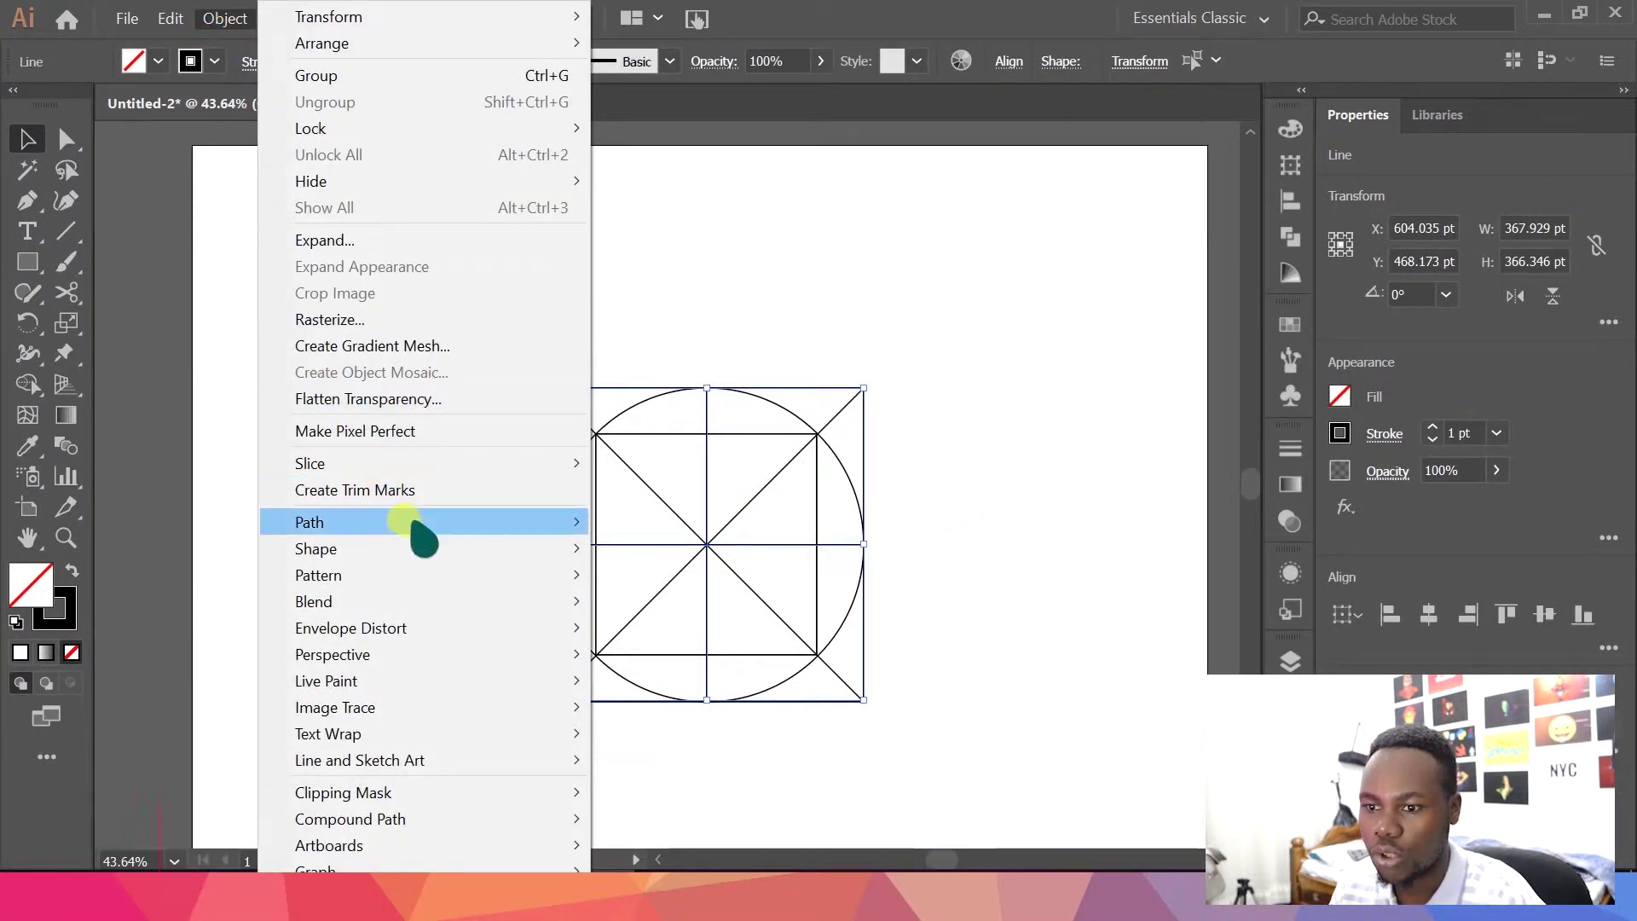
mouse_move(401, 518)
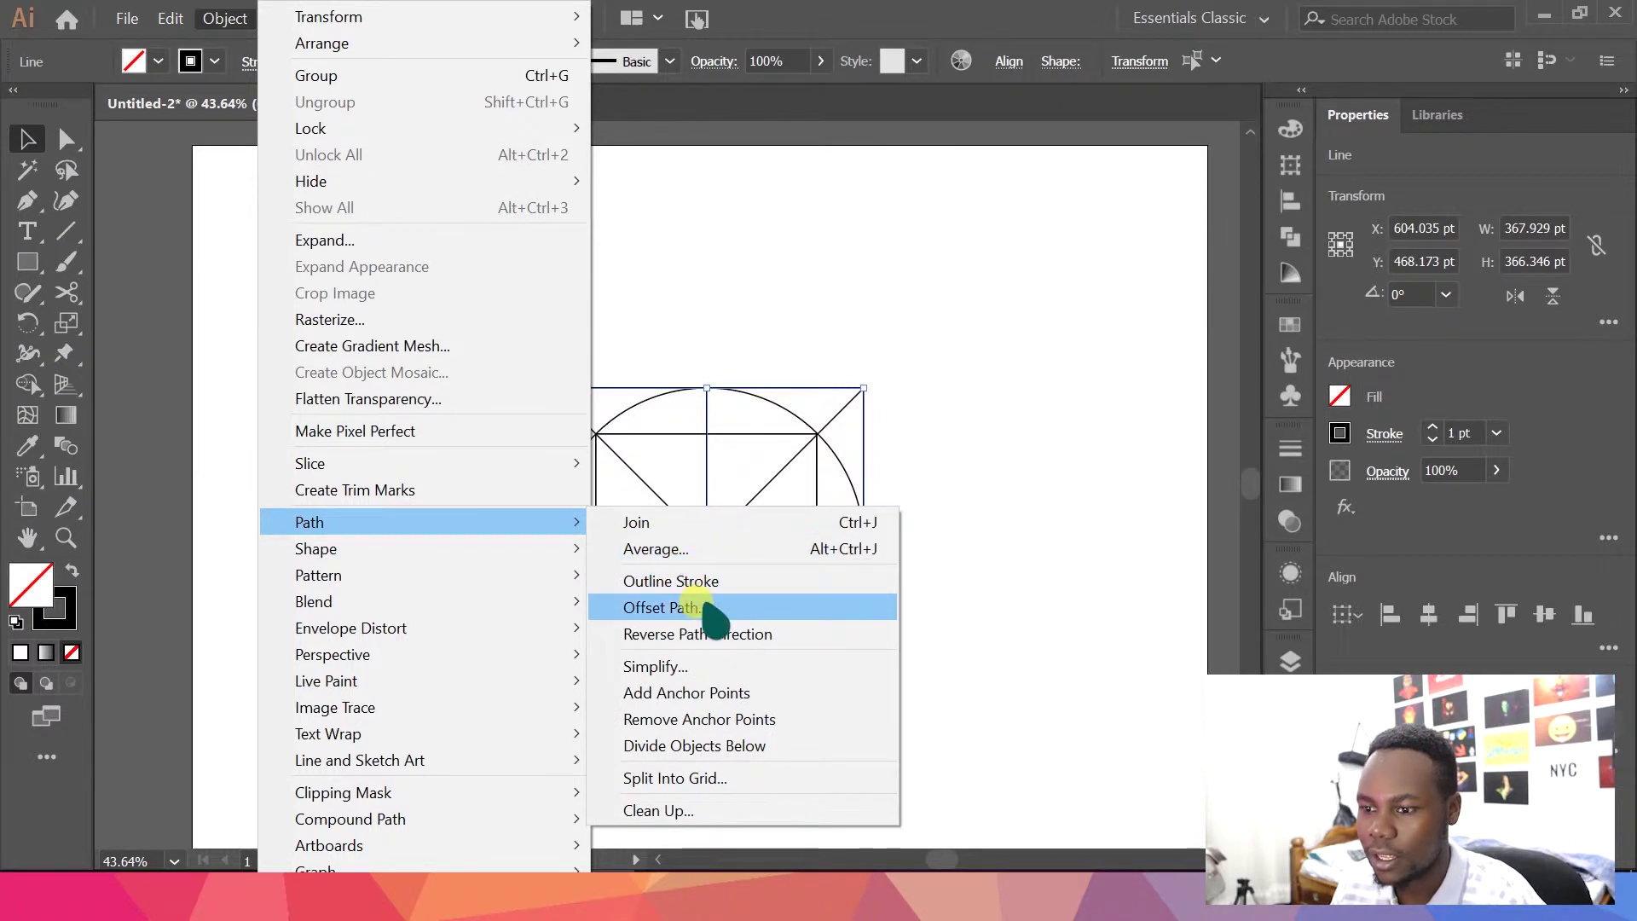
left_click(706, 607)
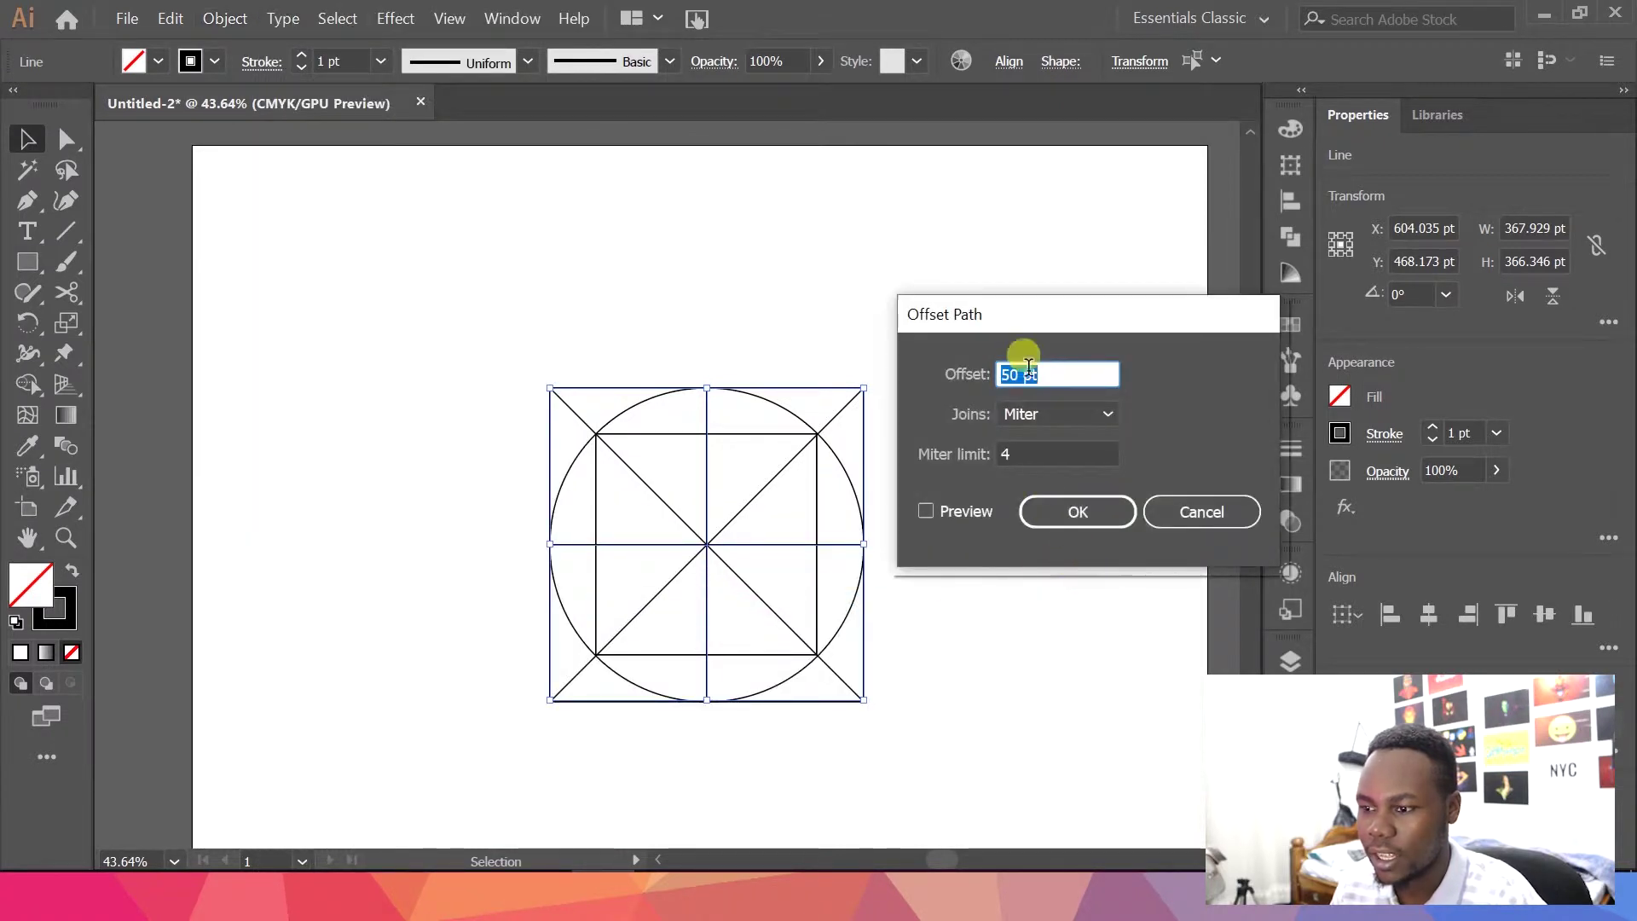
left_click(925, 511)
left_click(1070, 369)
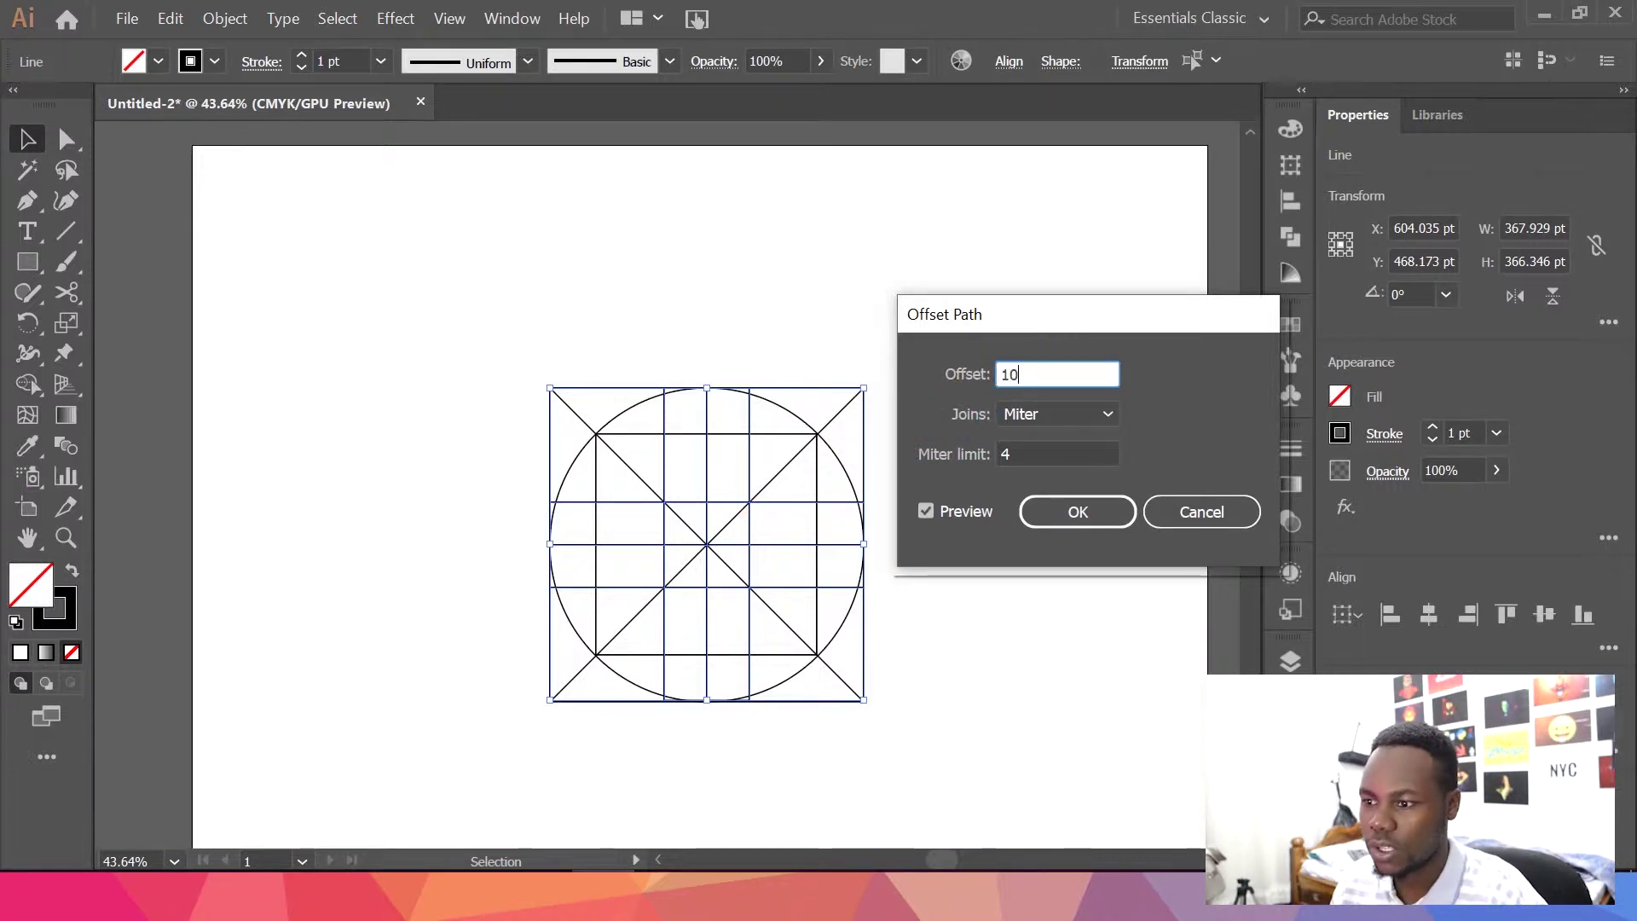
left_click(1063, 448)
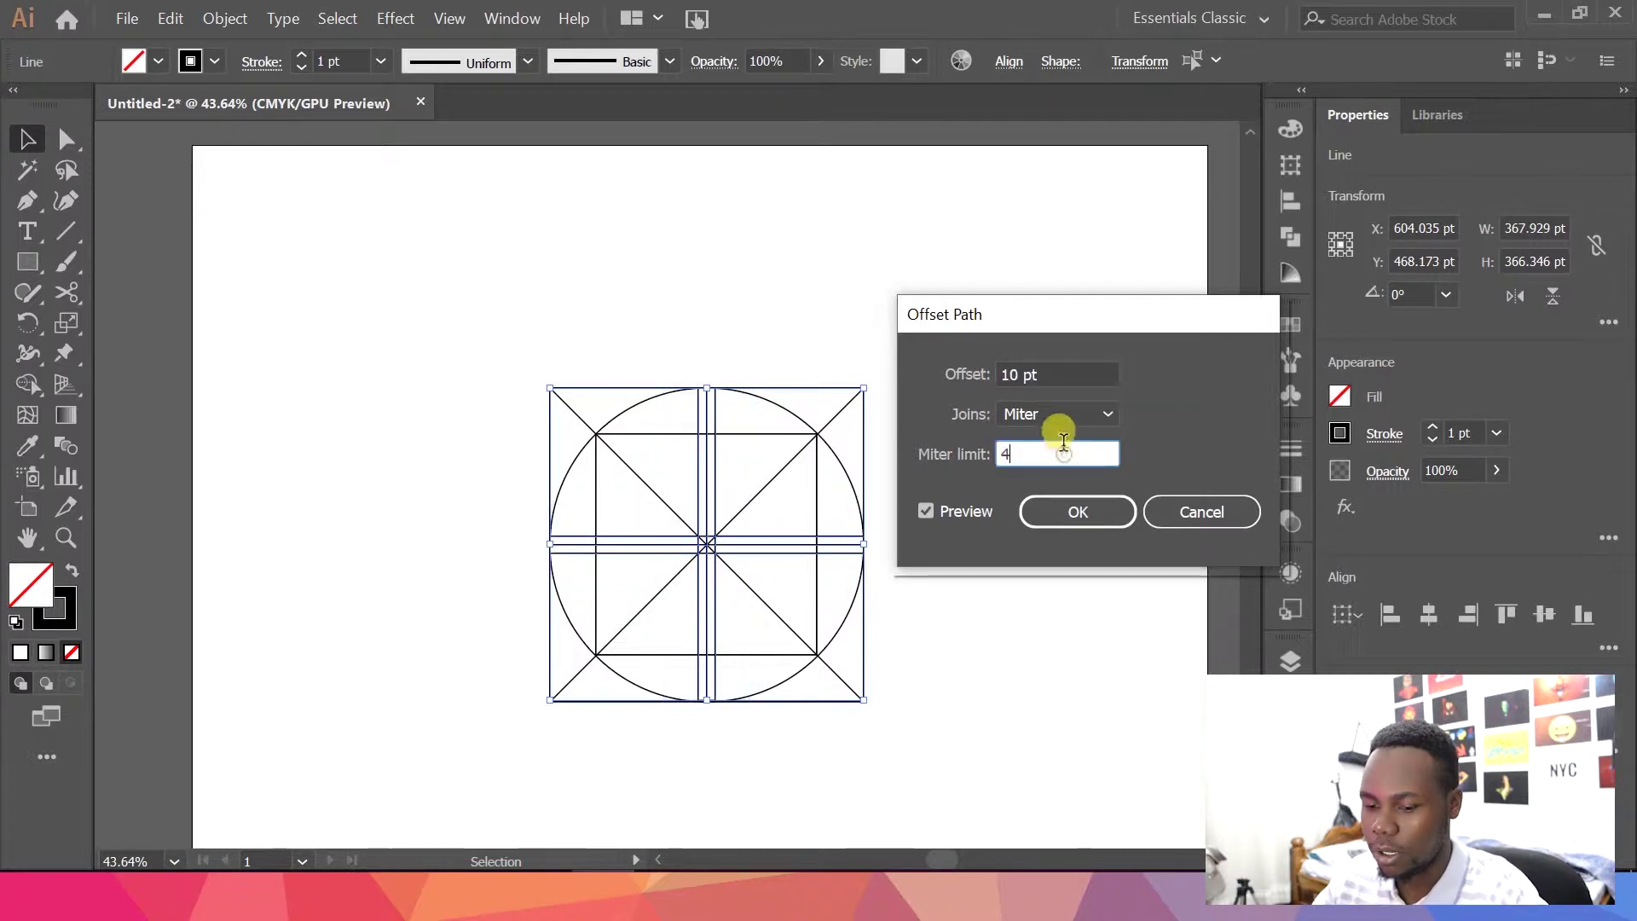
left_click_drag(1053, 374, 929, 347)
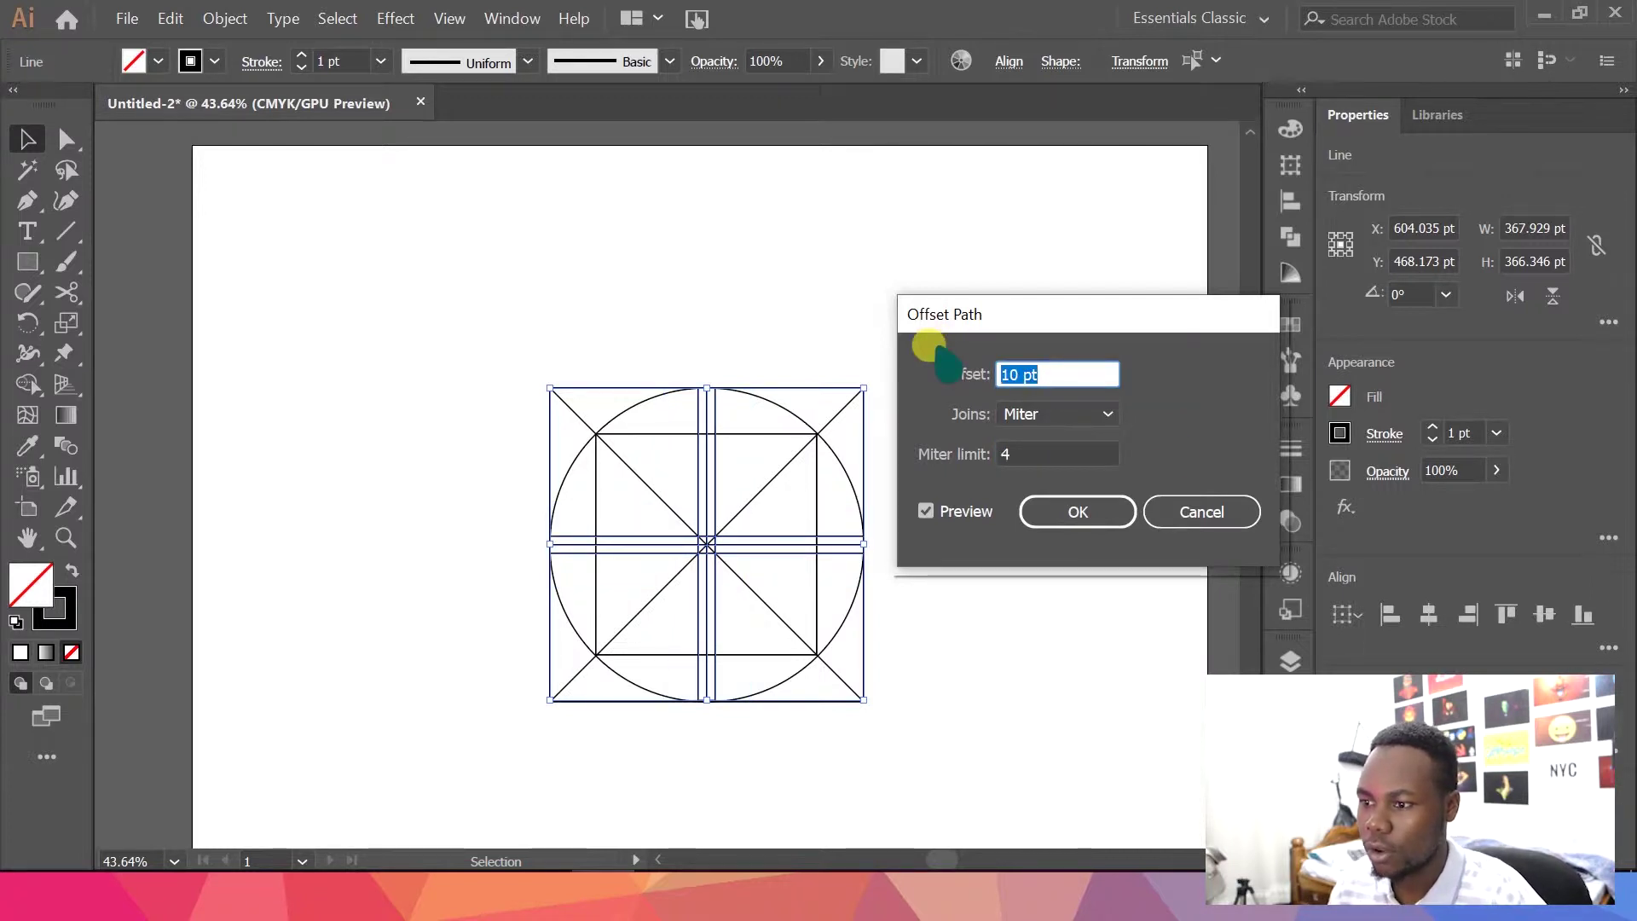
left_click(1063, 450)
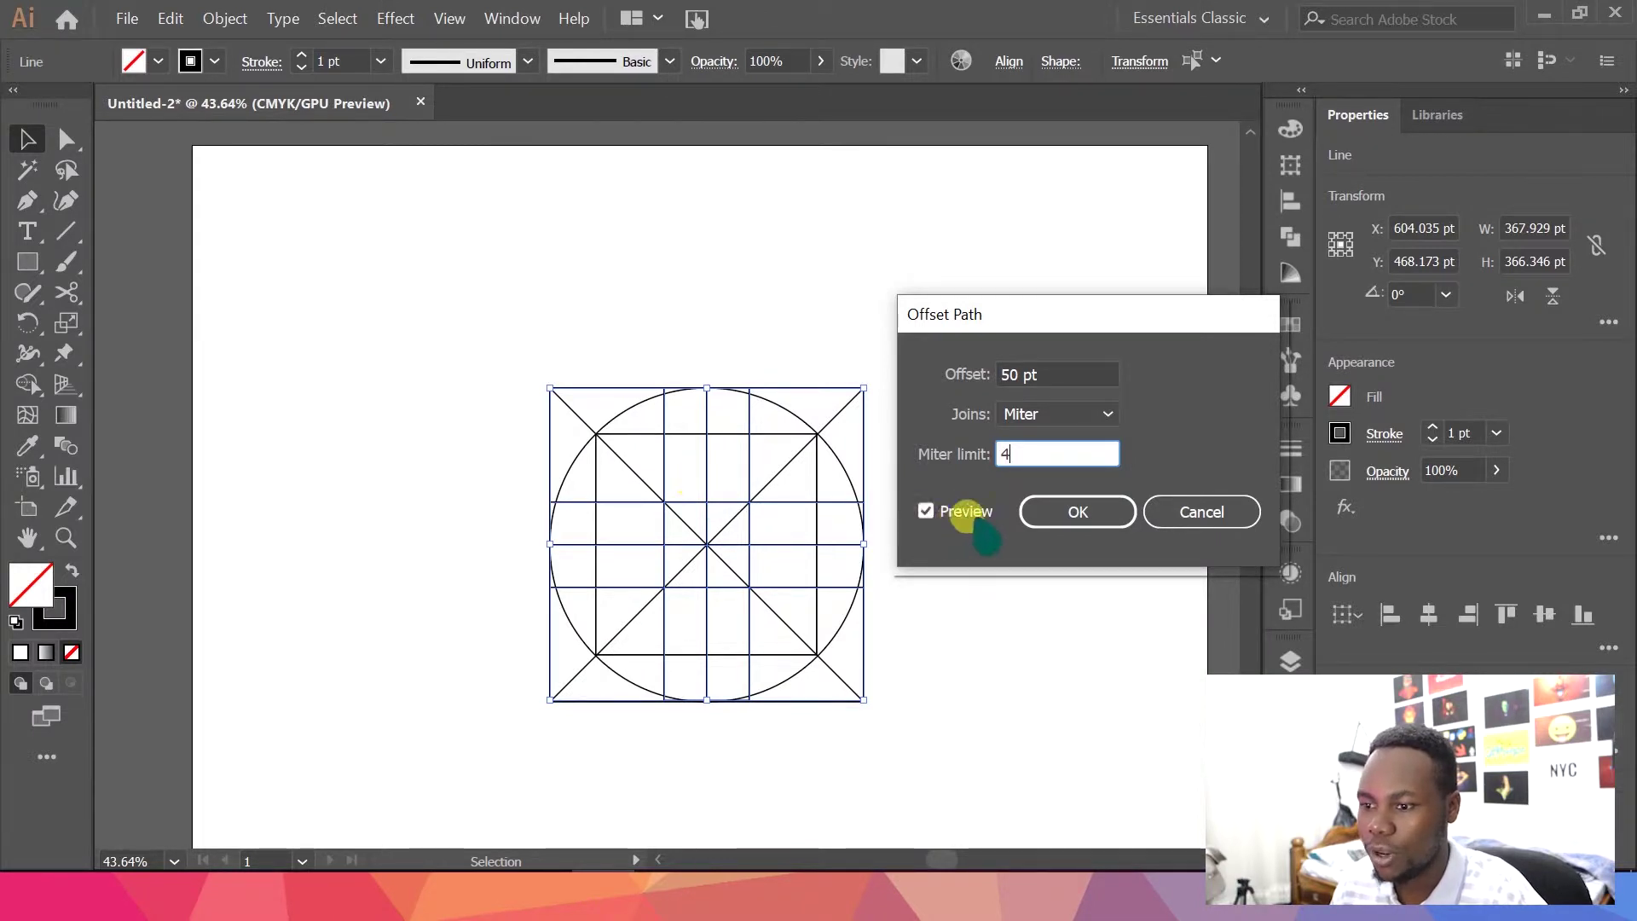
left_click(1060, 509)
left_click(956, 498)
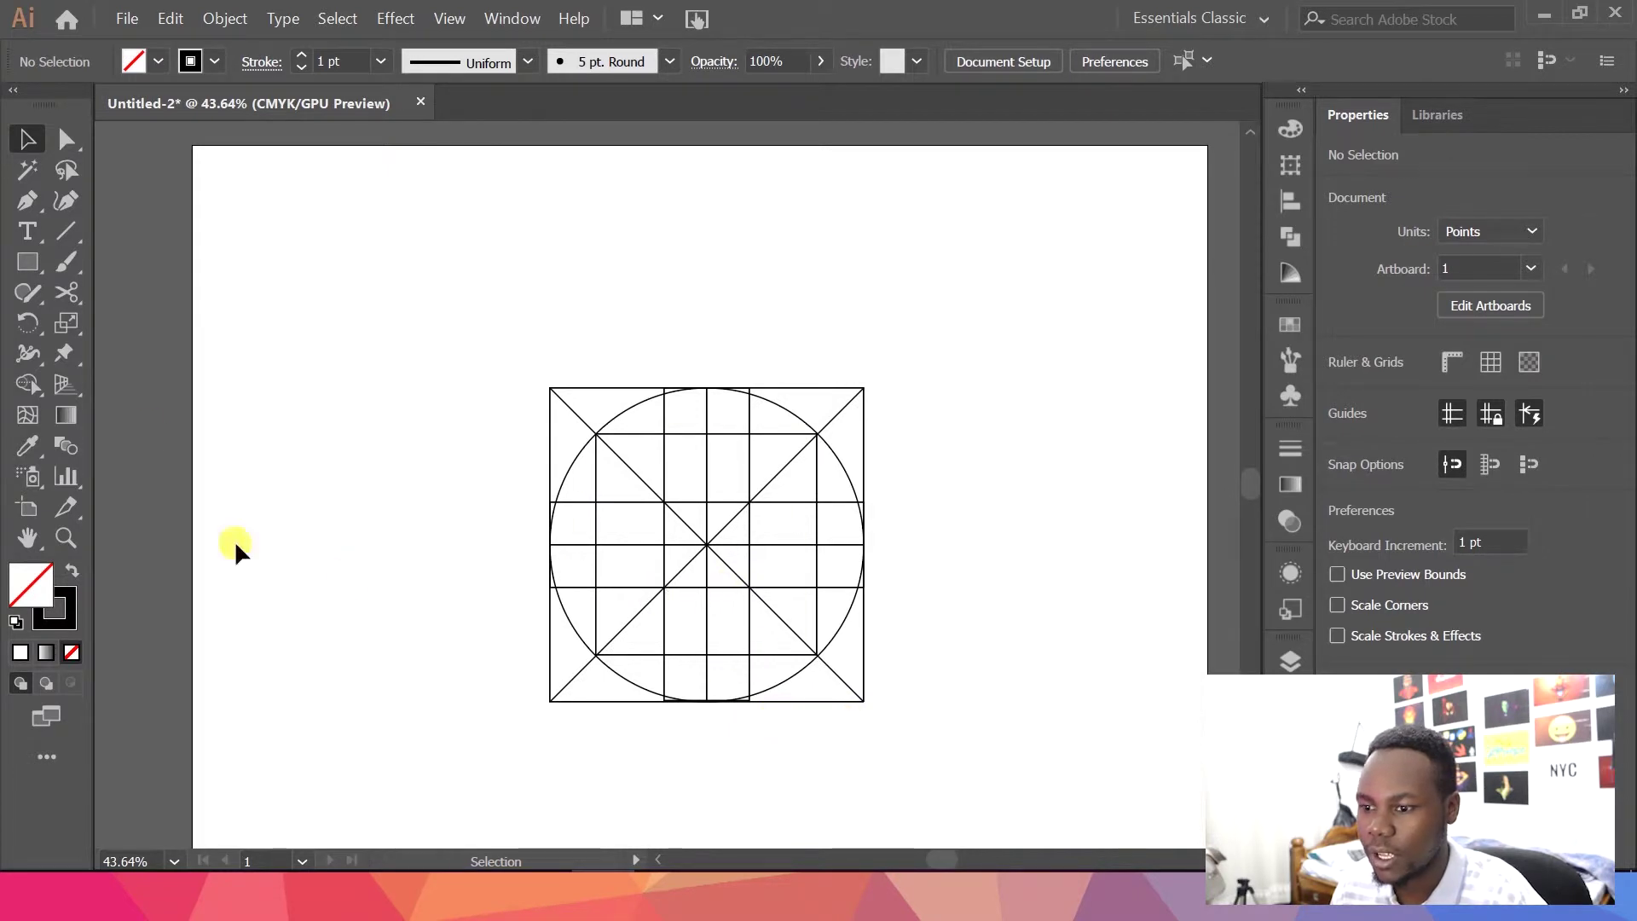
Draw a 220.892 pt circle out from the grid centre
left_click_drag(25, 256, 102, 321)
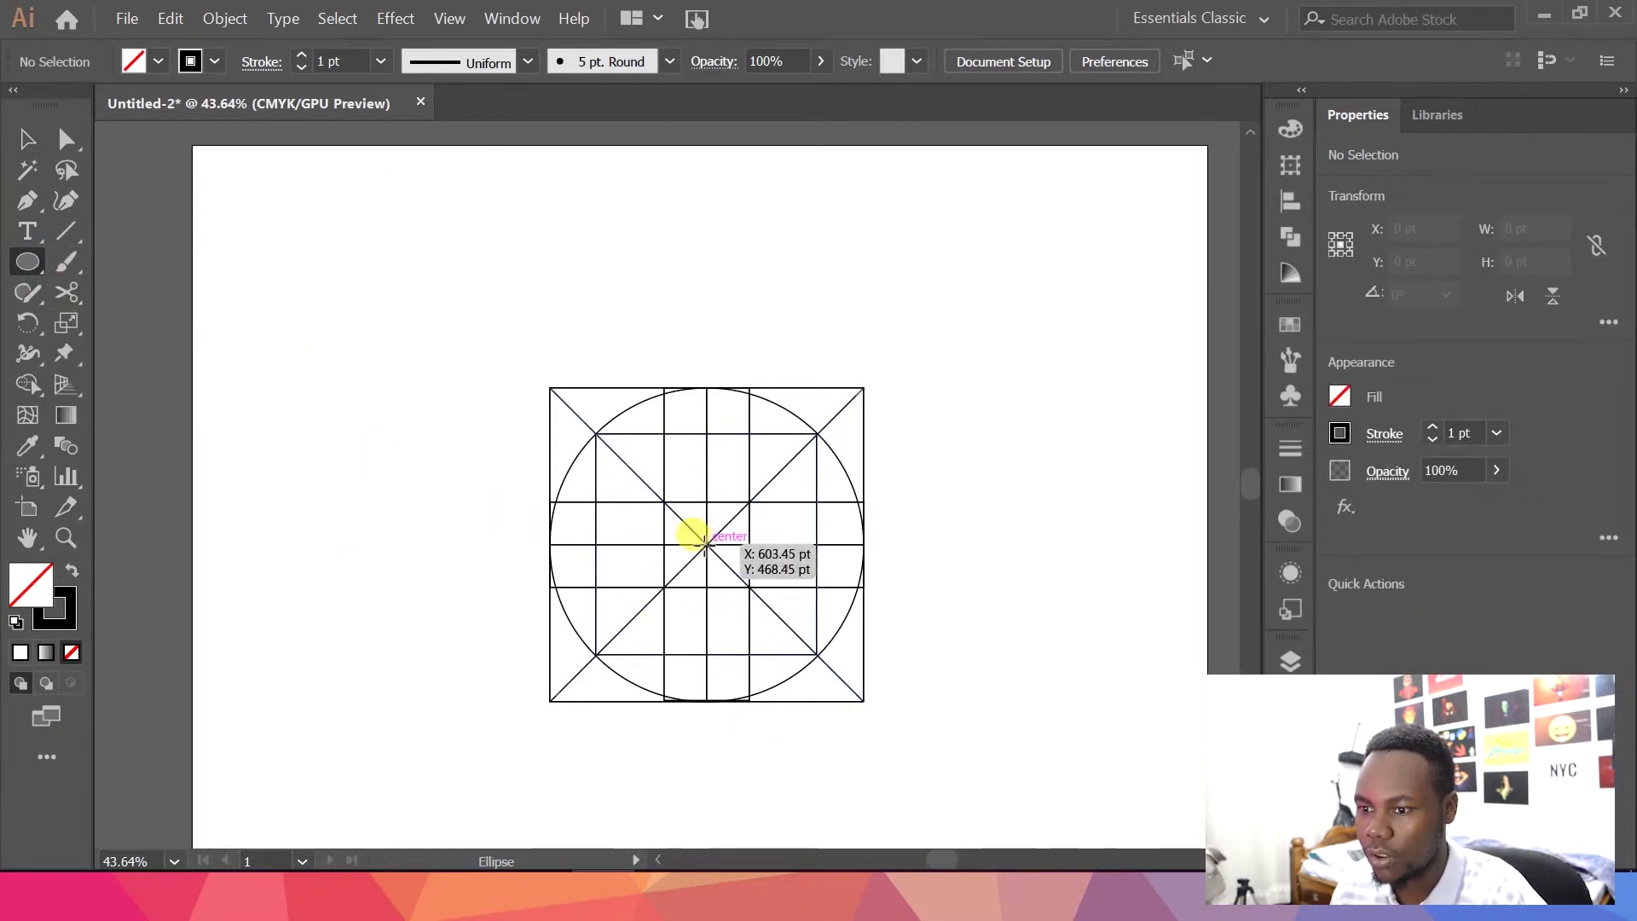
left_click_drag(704, 542, 611, 576)
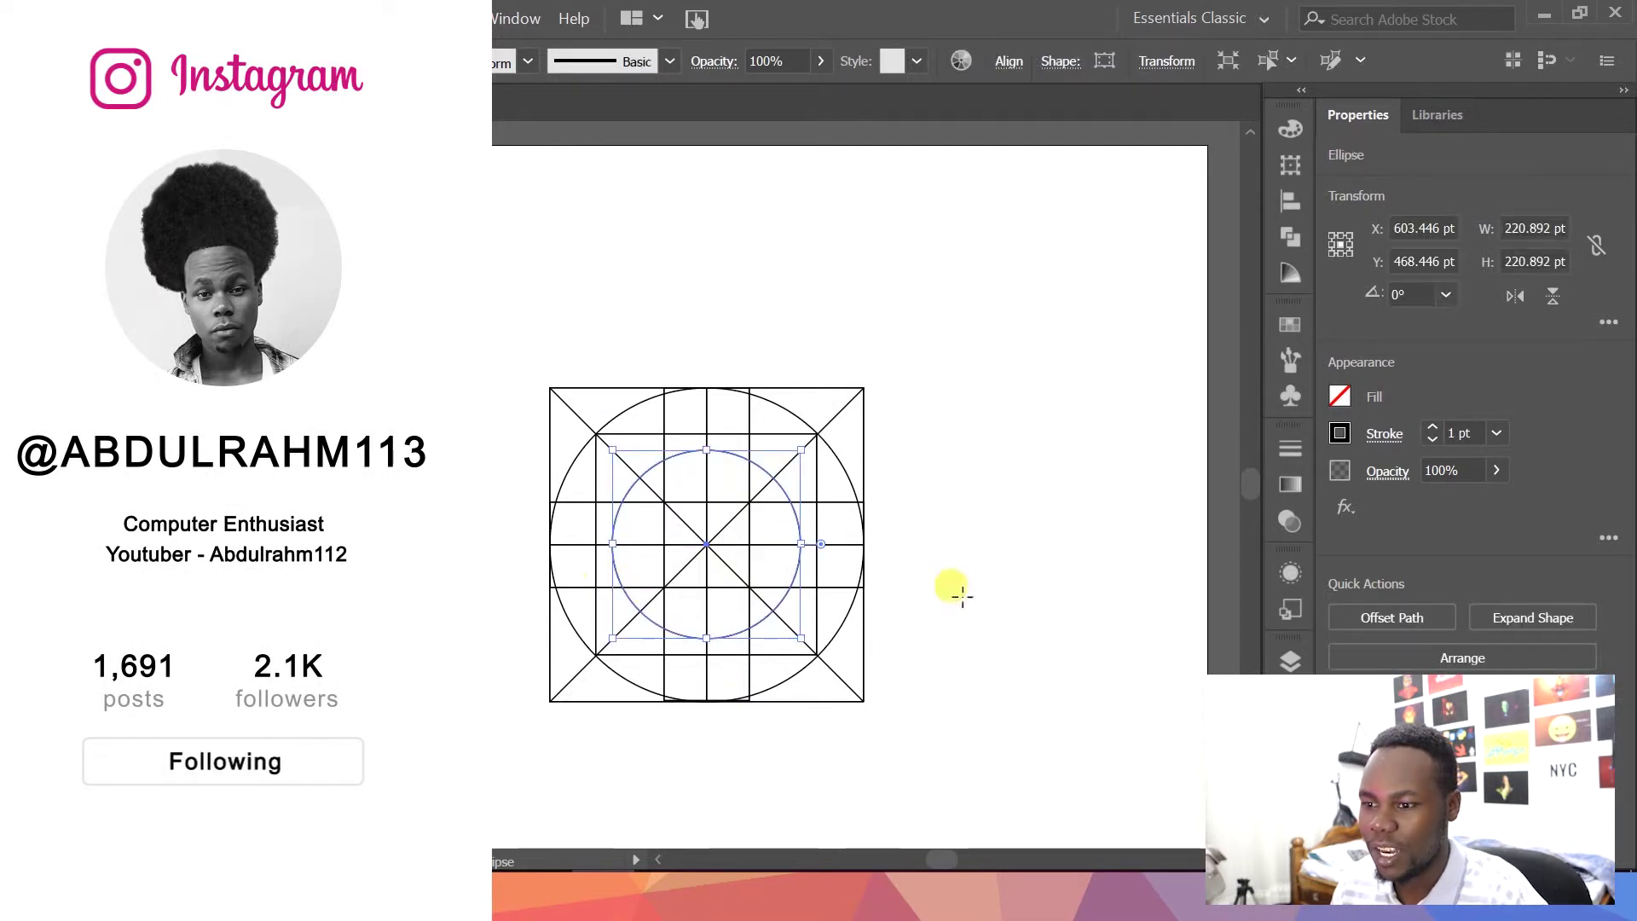
left_click(1001, 577)
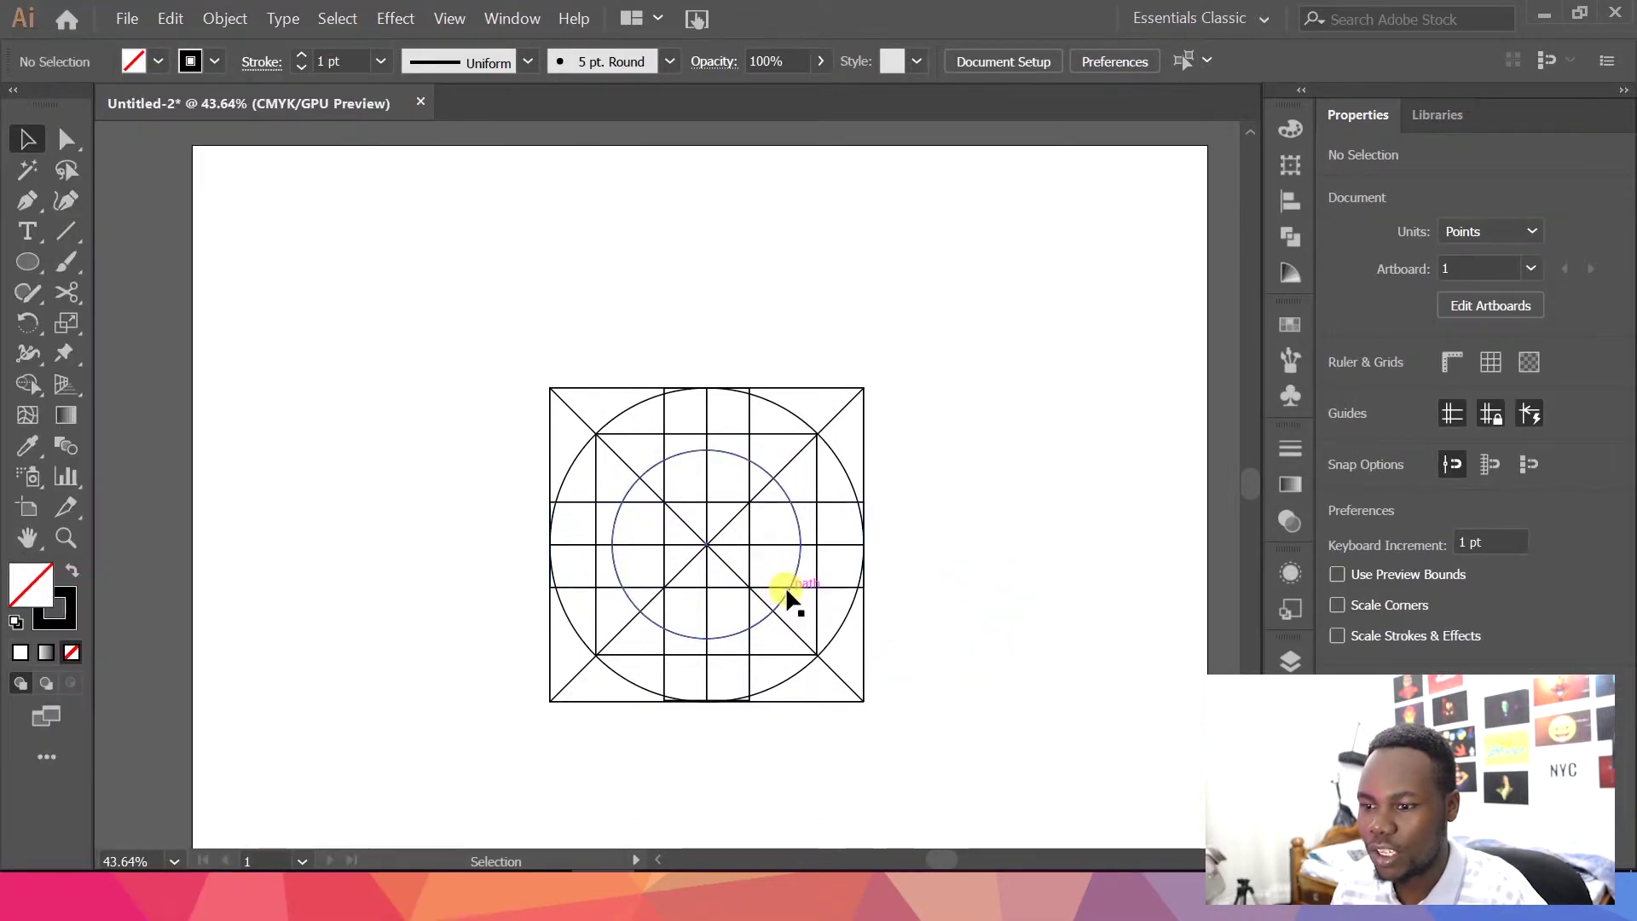
left_click(789, 586)
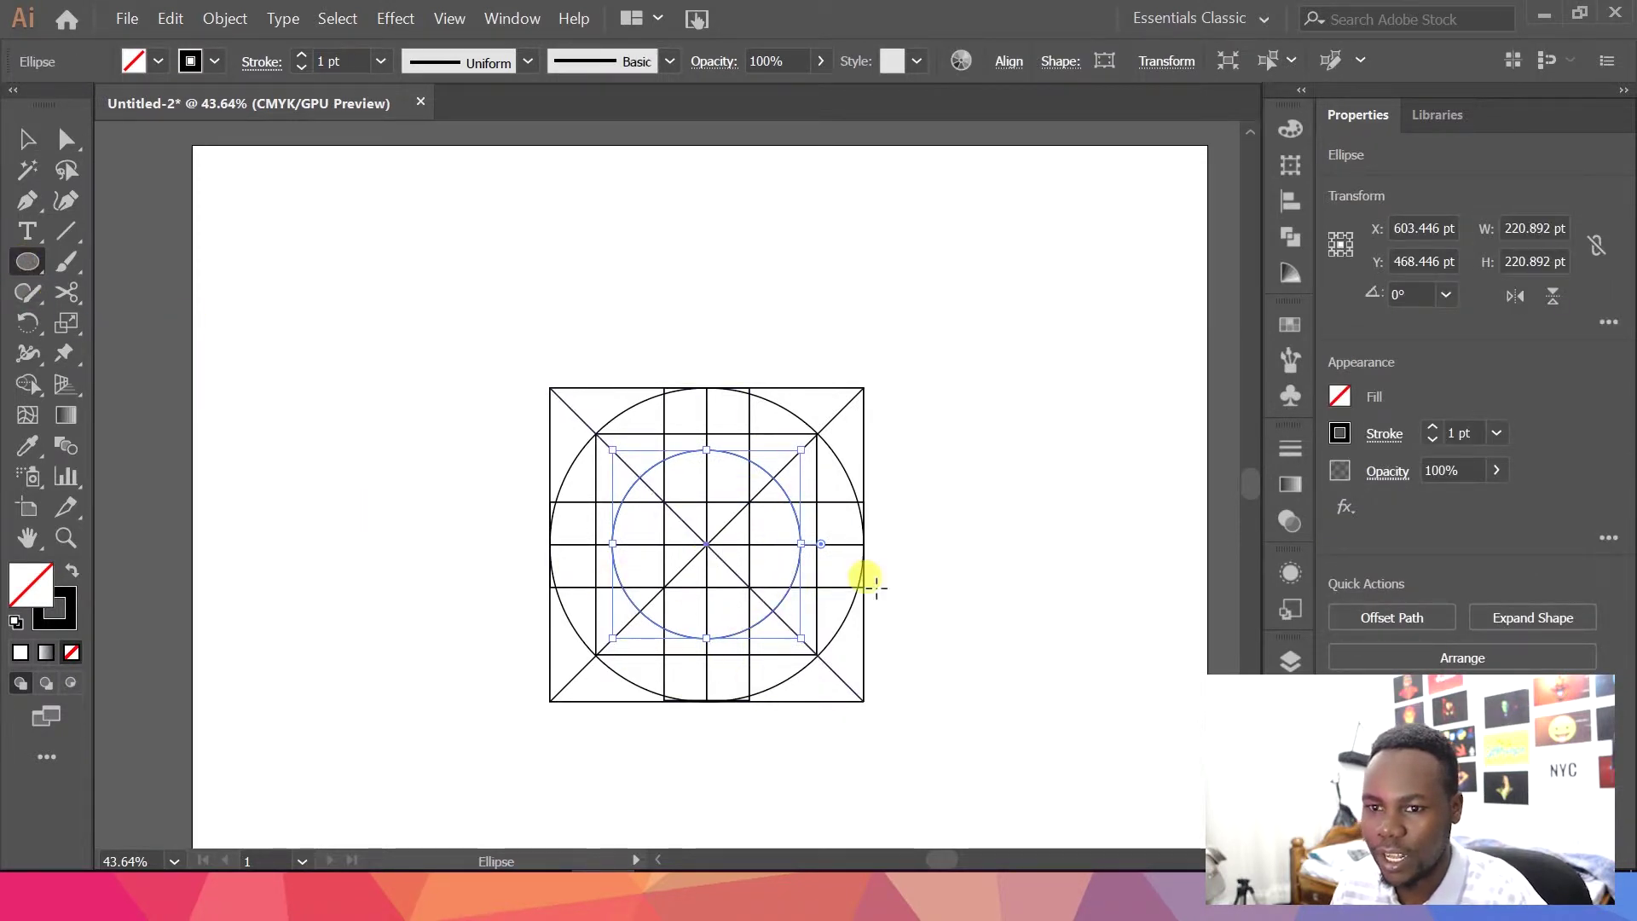
left_click(1127, 554)
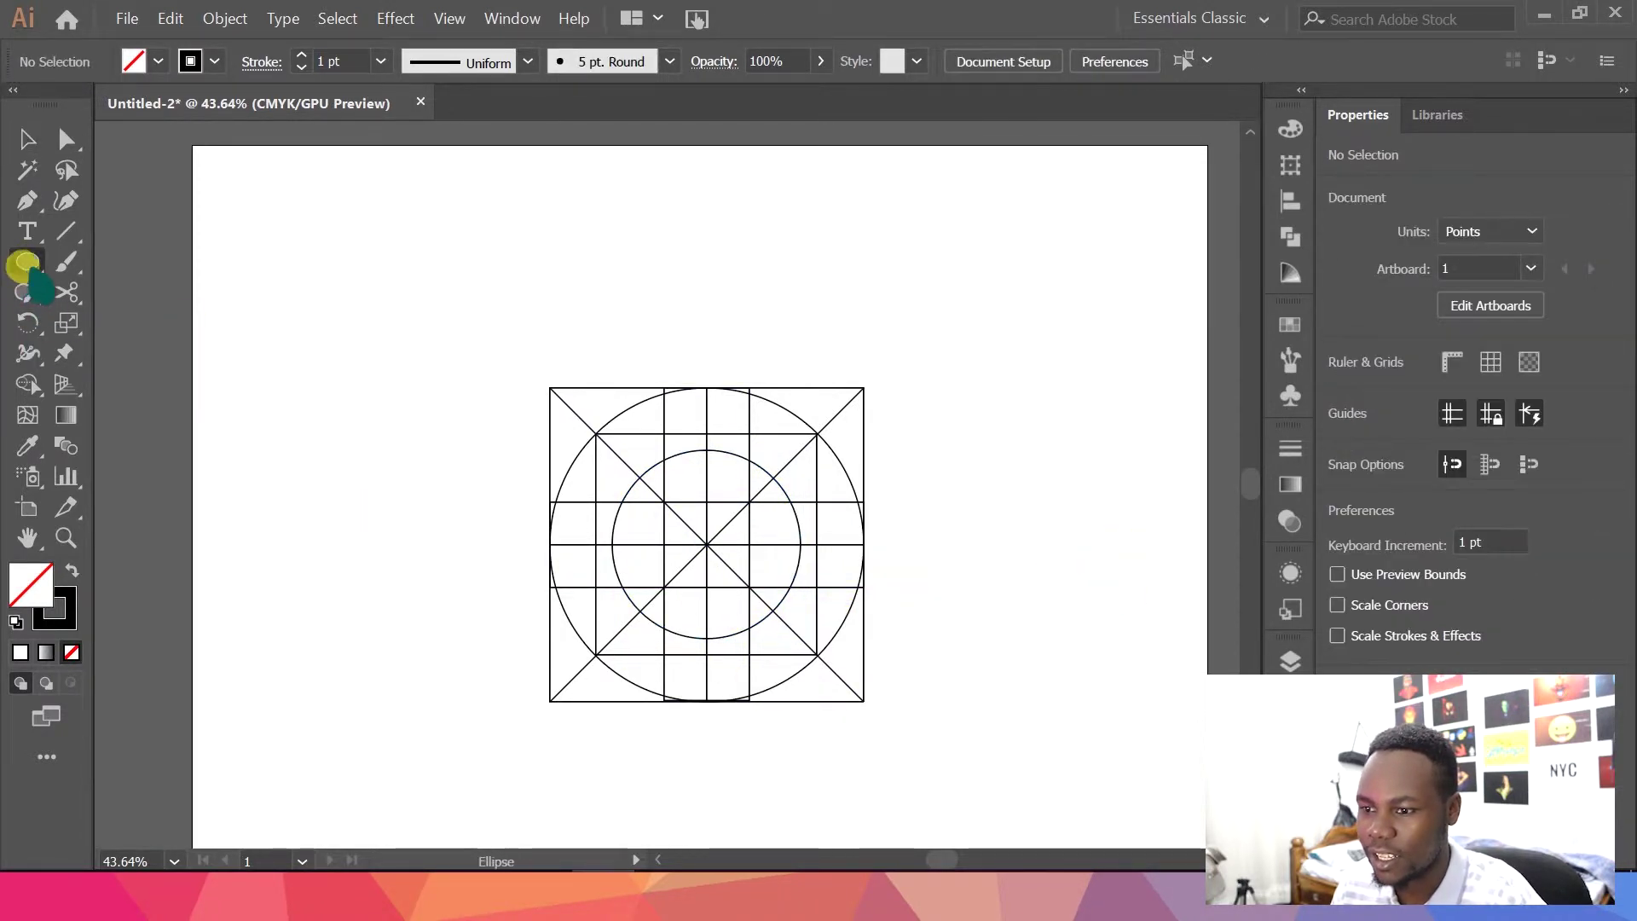
Draw a smaller 101.108 pt circle from the grid centre
left_click(25, 264)
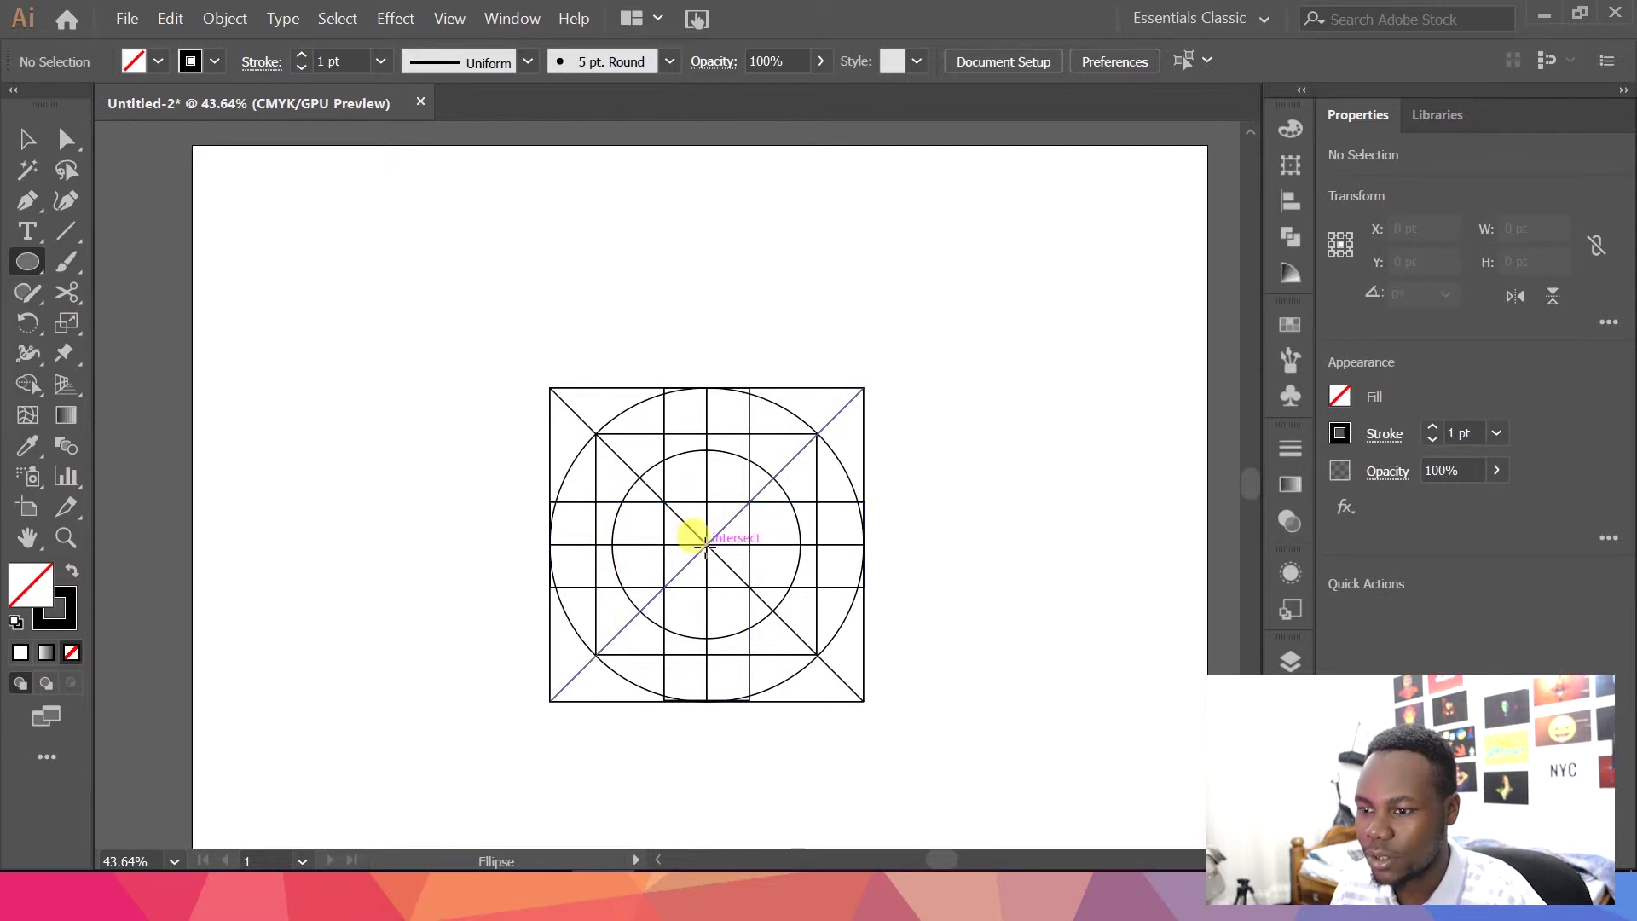
left_click_drag(706, 546, 669, 583)
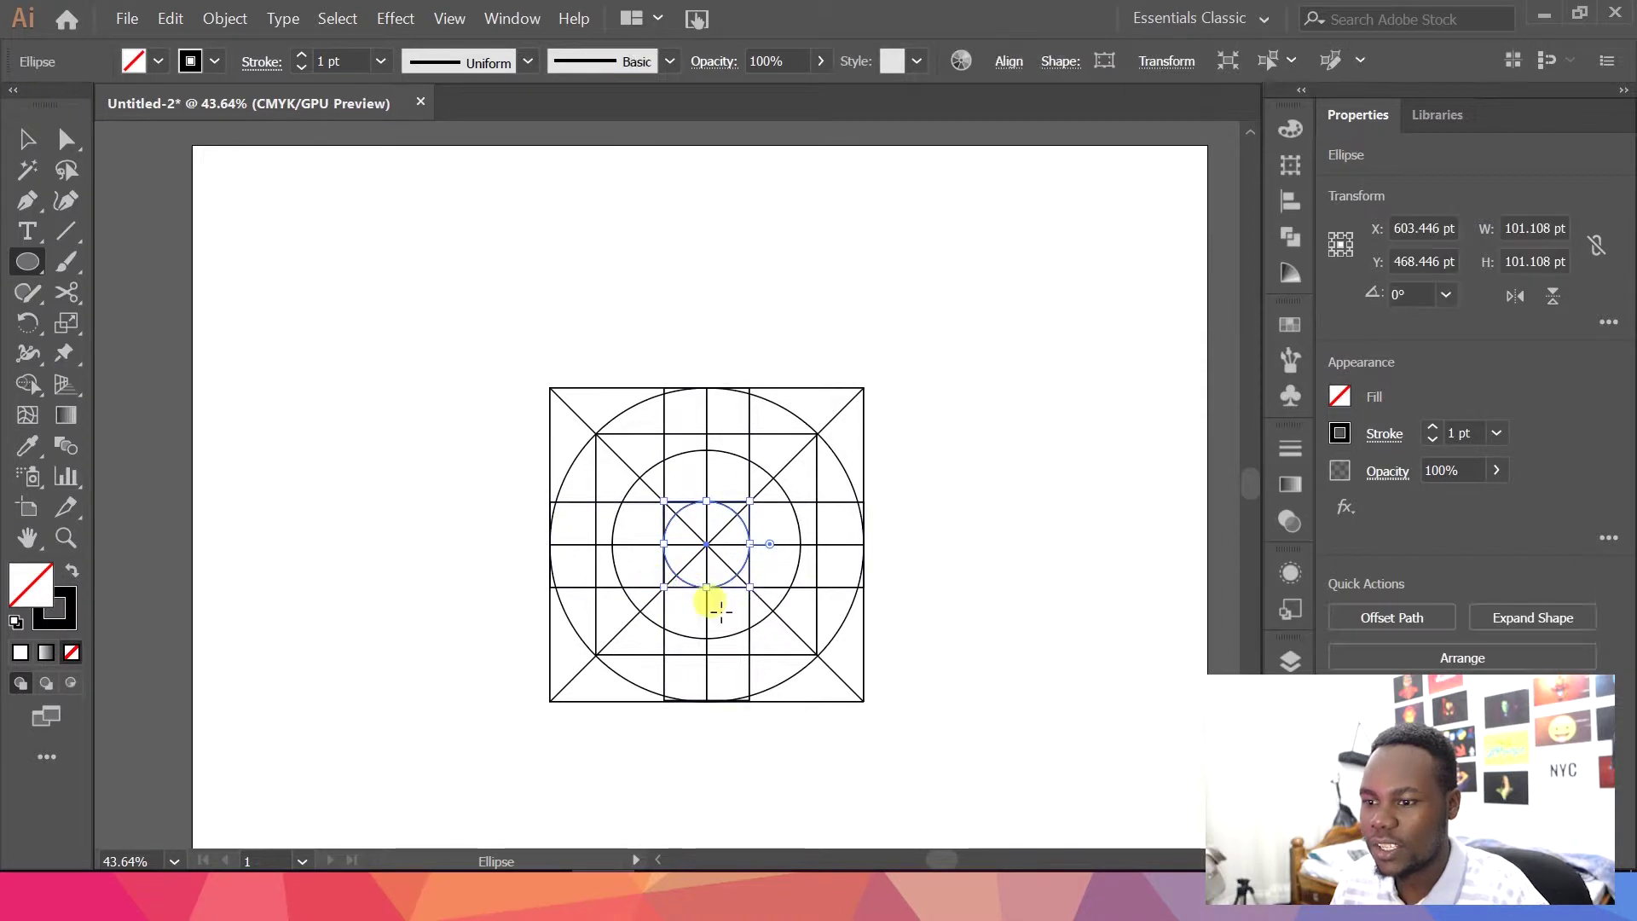
key("v")
left_click(1006, 553)
Scale the whole construction grid up to 622 pt around its centre
left_click_drag(450, 278, 971, 820)
left_click_drag(860, 701, 972, 809)
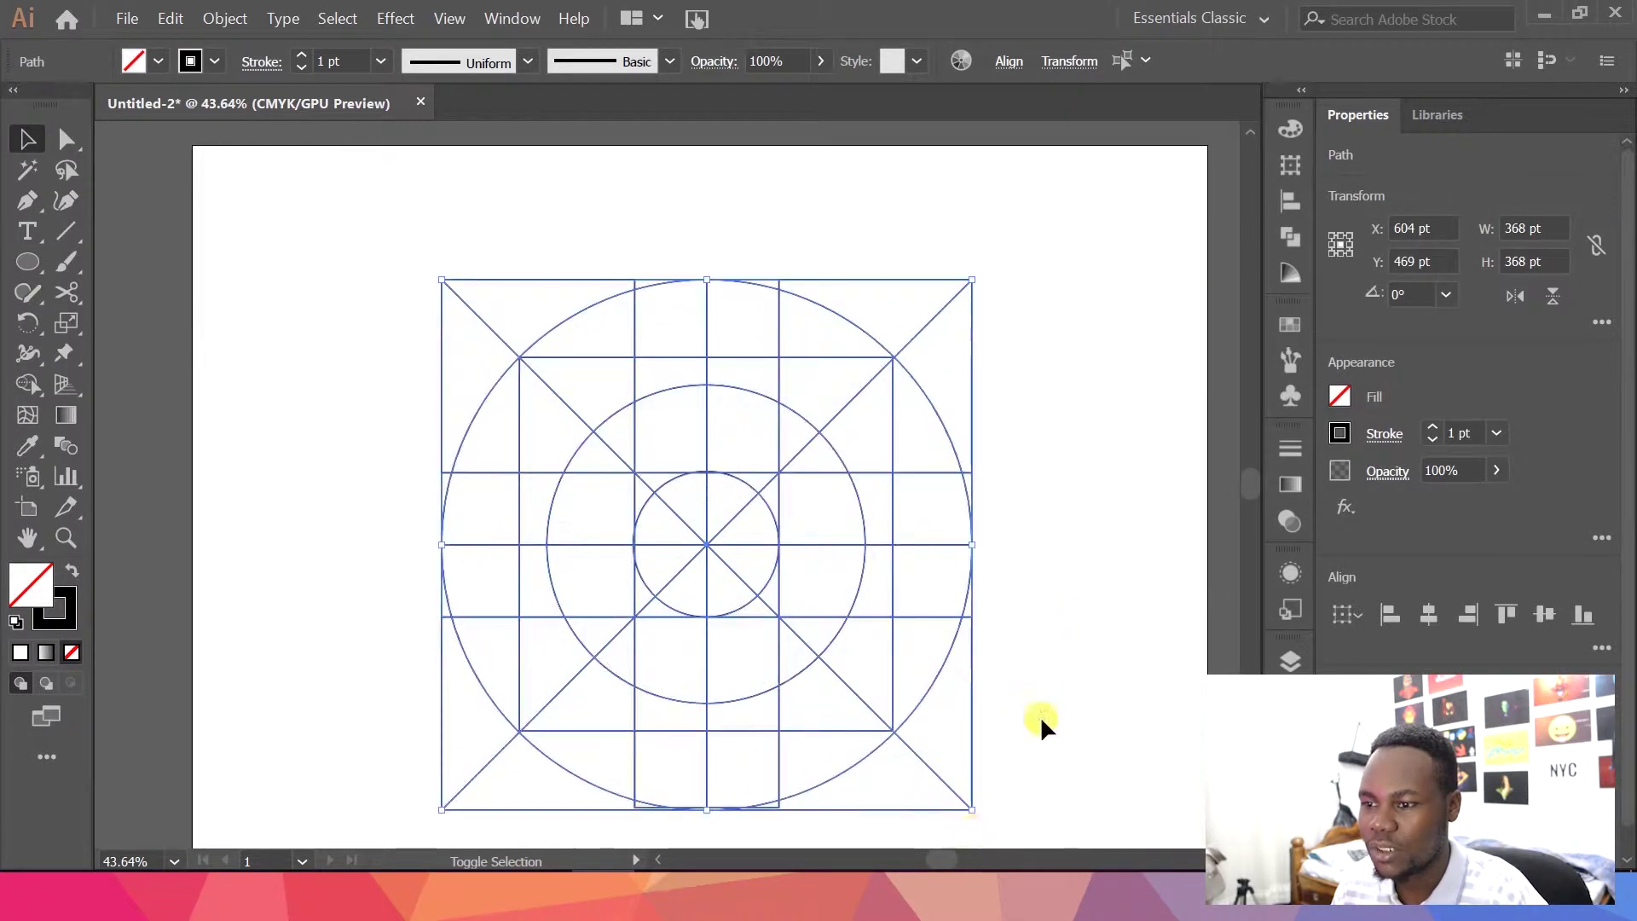
left_click(1097, 625)
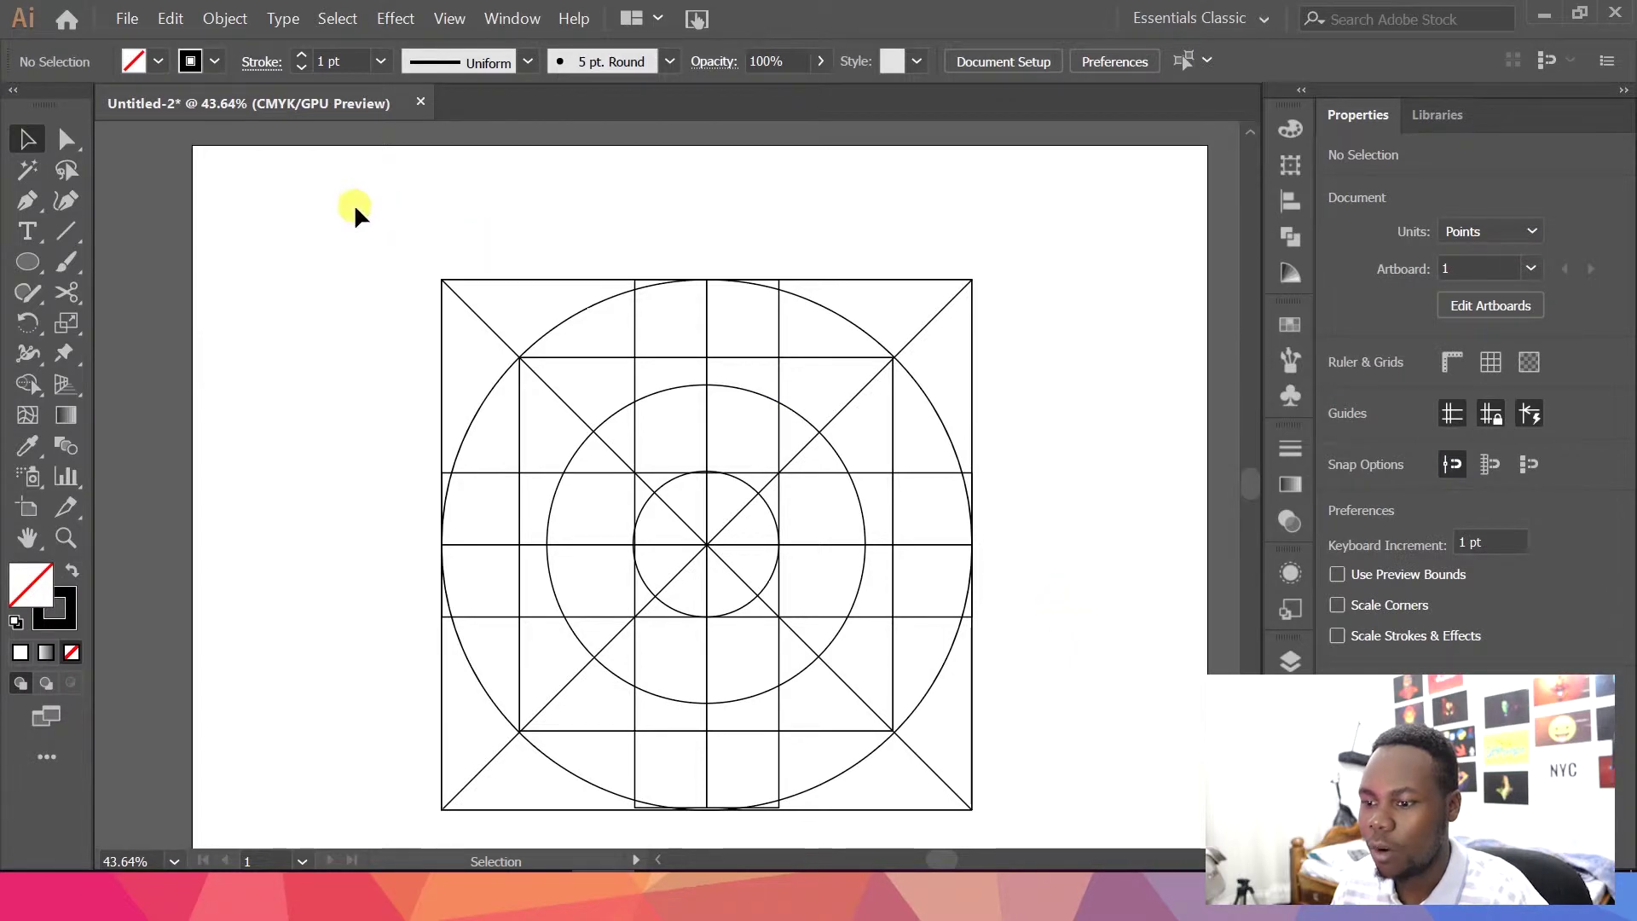
Move the grid group toward the middle of the page
left_click_drag(355, 206, 1057, 839)
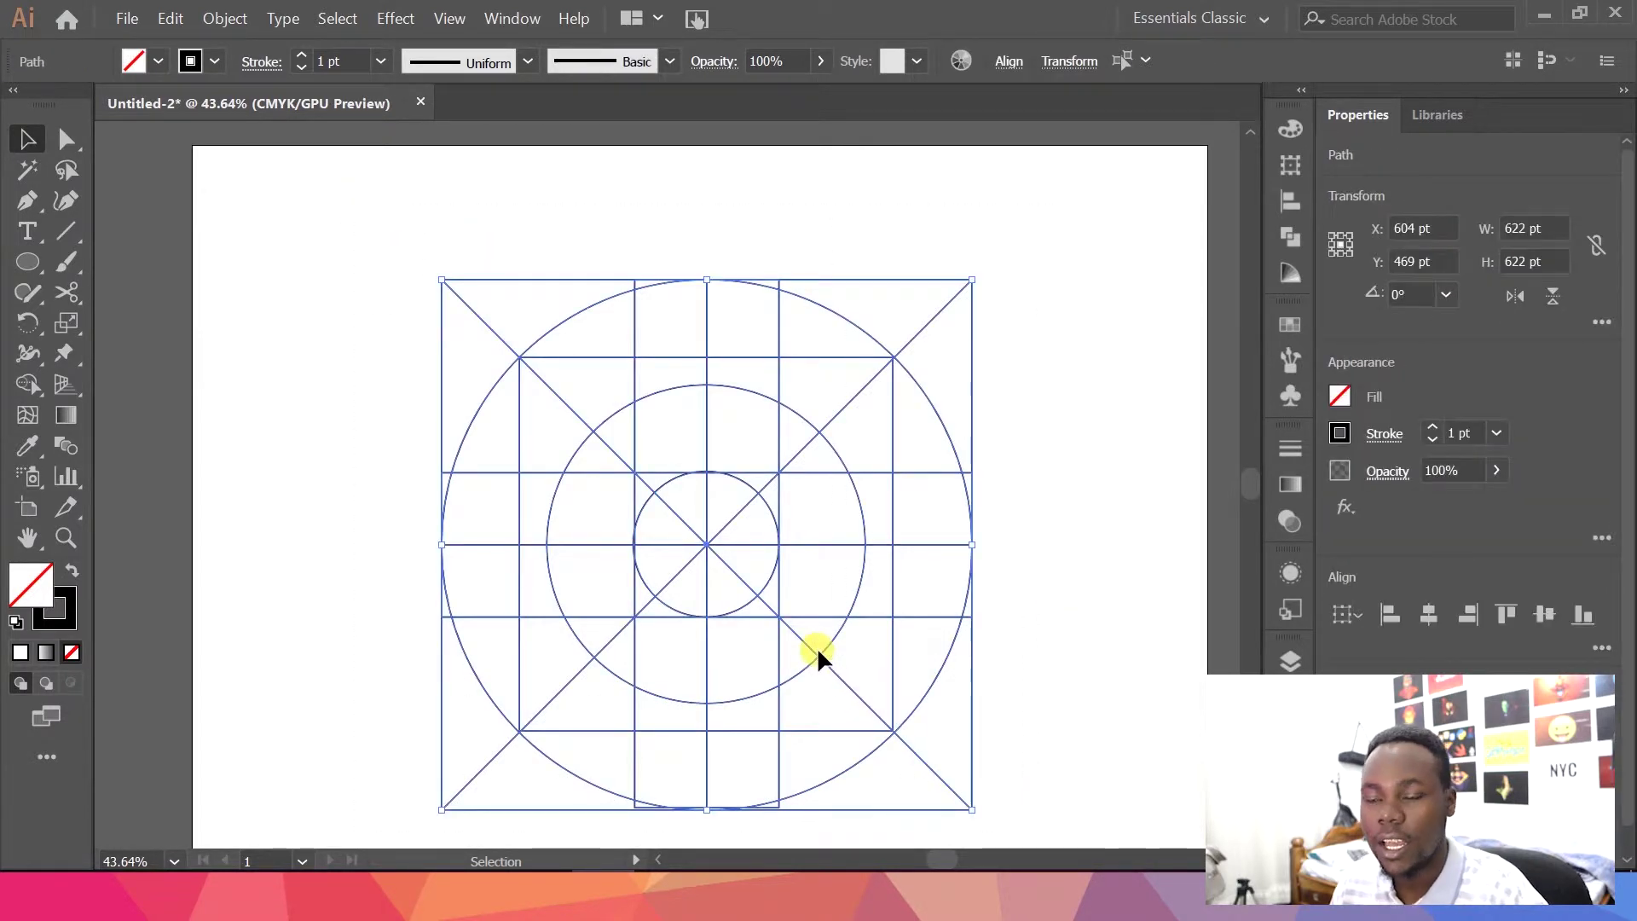
left_click_drag(817, 653, 880, 644)
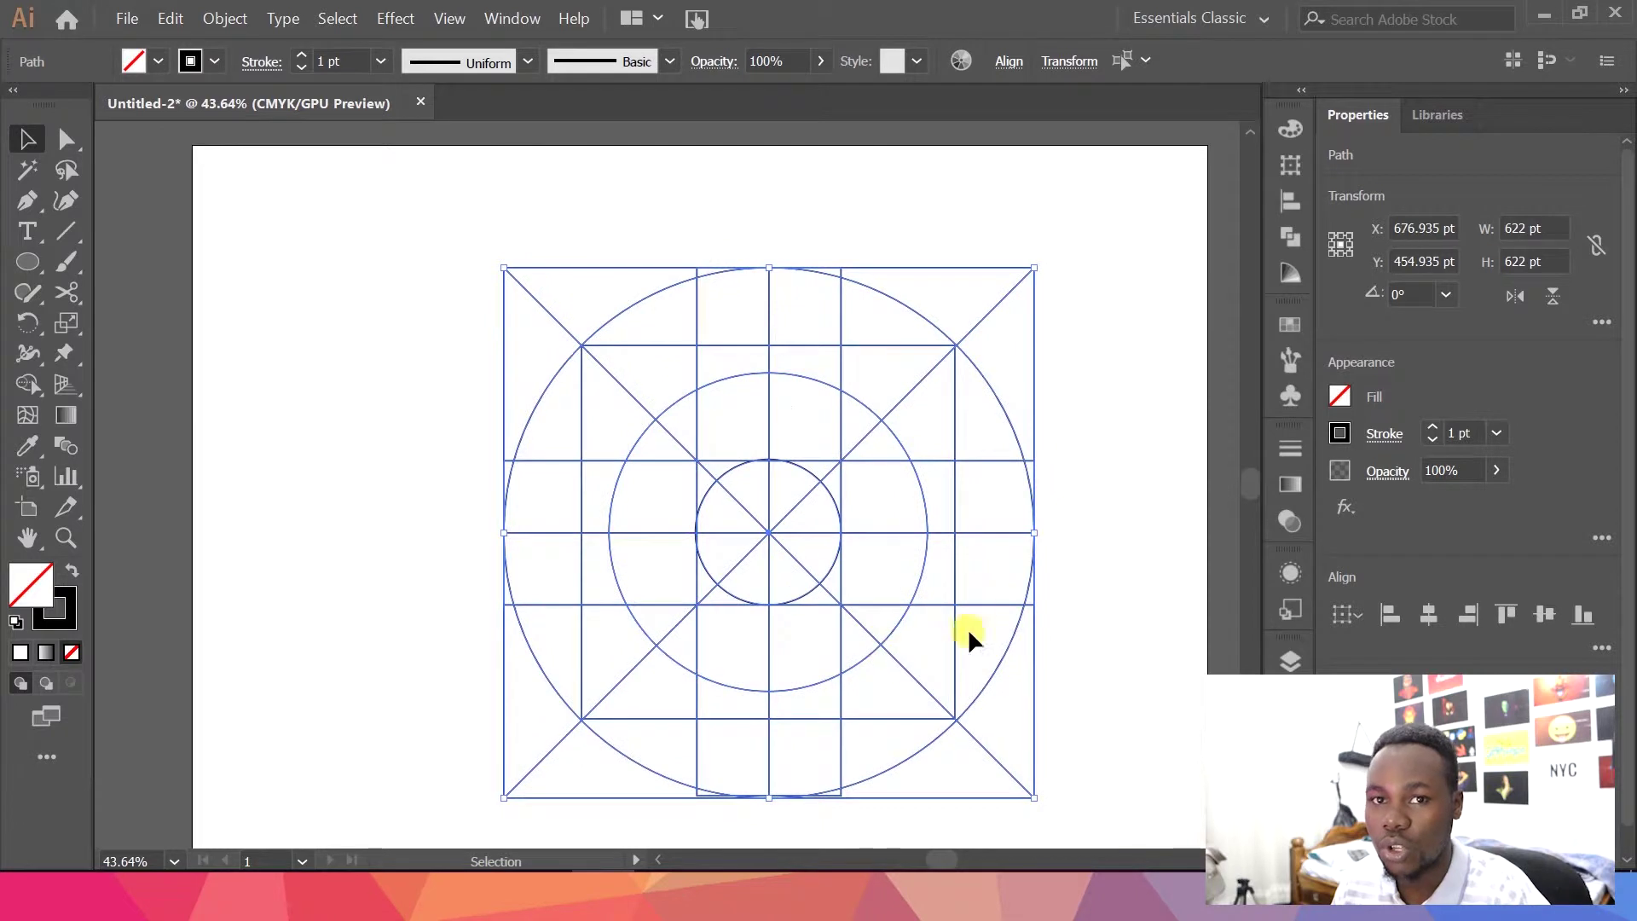
left_click(1084, 543)
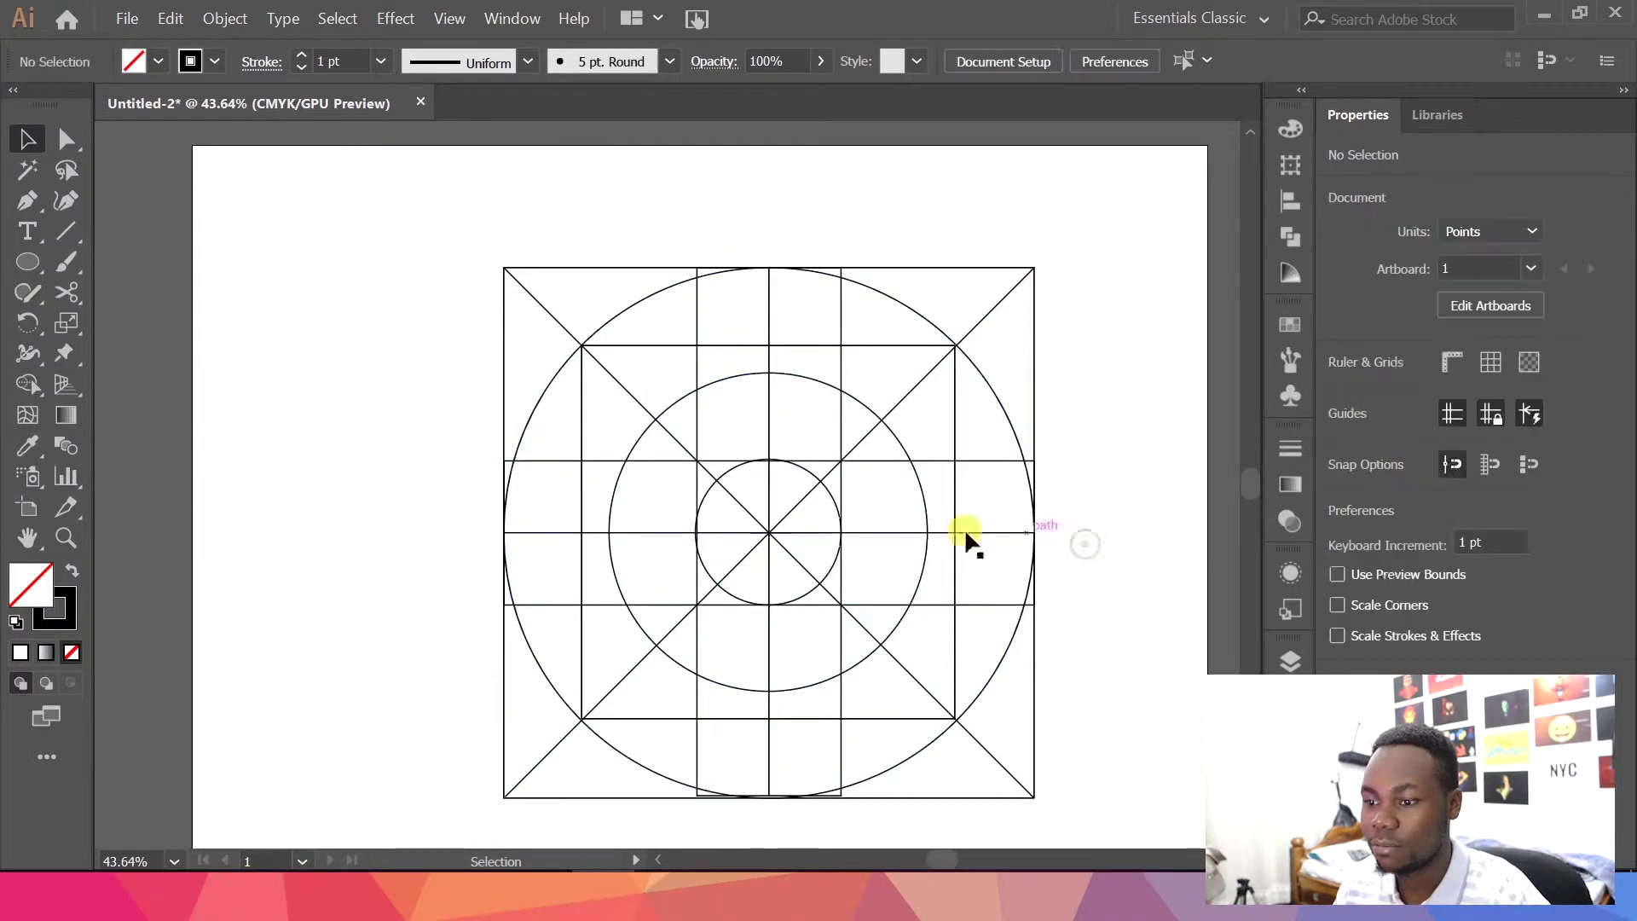
left_click_drag(832, 524, 822, 529)
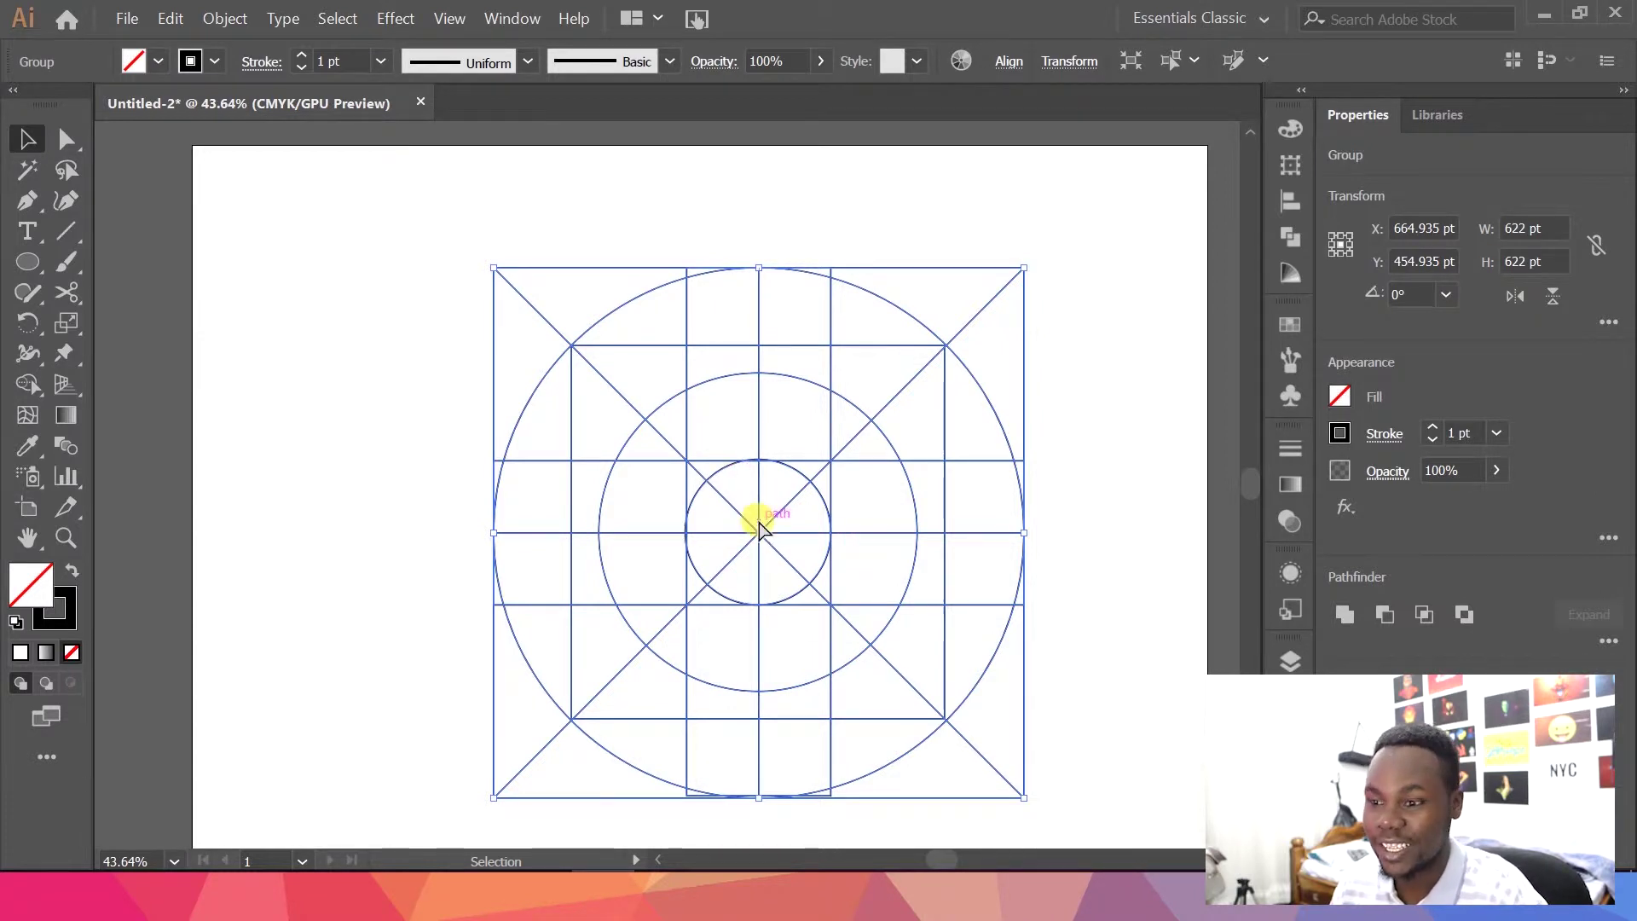
left_click(1132, 392)
left_click(28, 262)
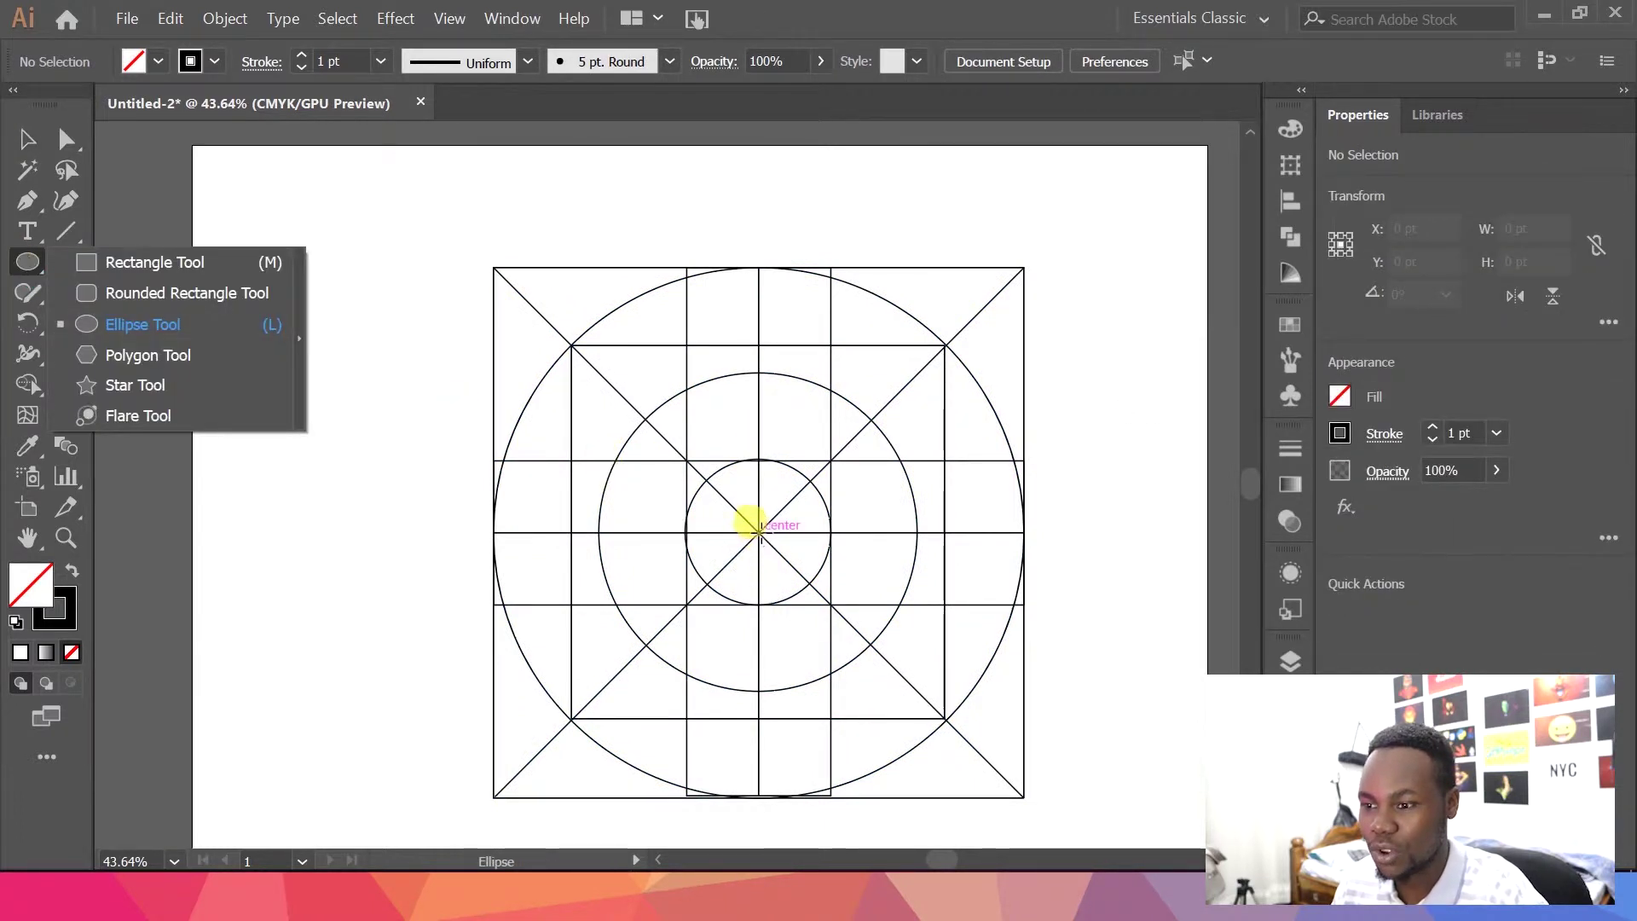
Draw a 439.82 pt circle out from the grid centre
mouse_move(757, 529)
left_mouse_down()
mouse_move(615, 671)
mouse_move(558, 687)
mouse_move(571, 719)
left_mouse_up()
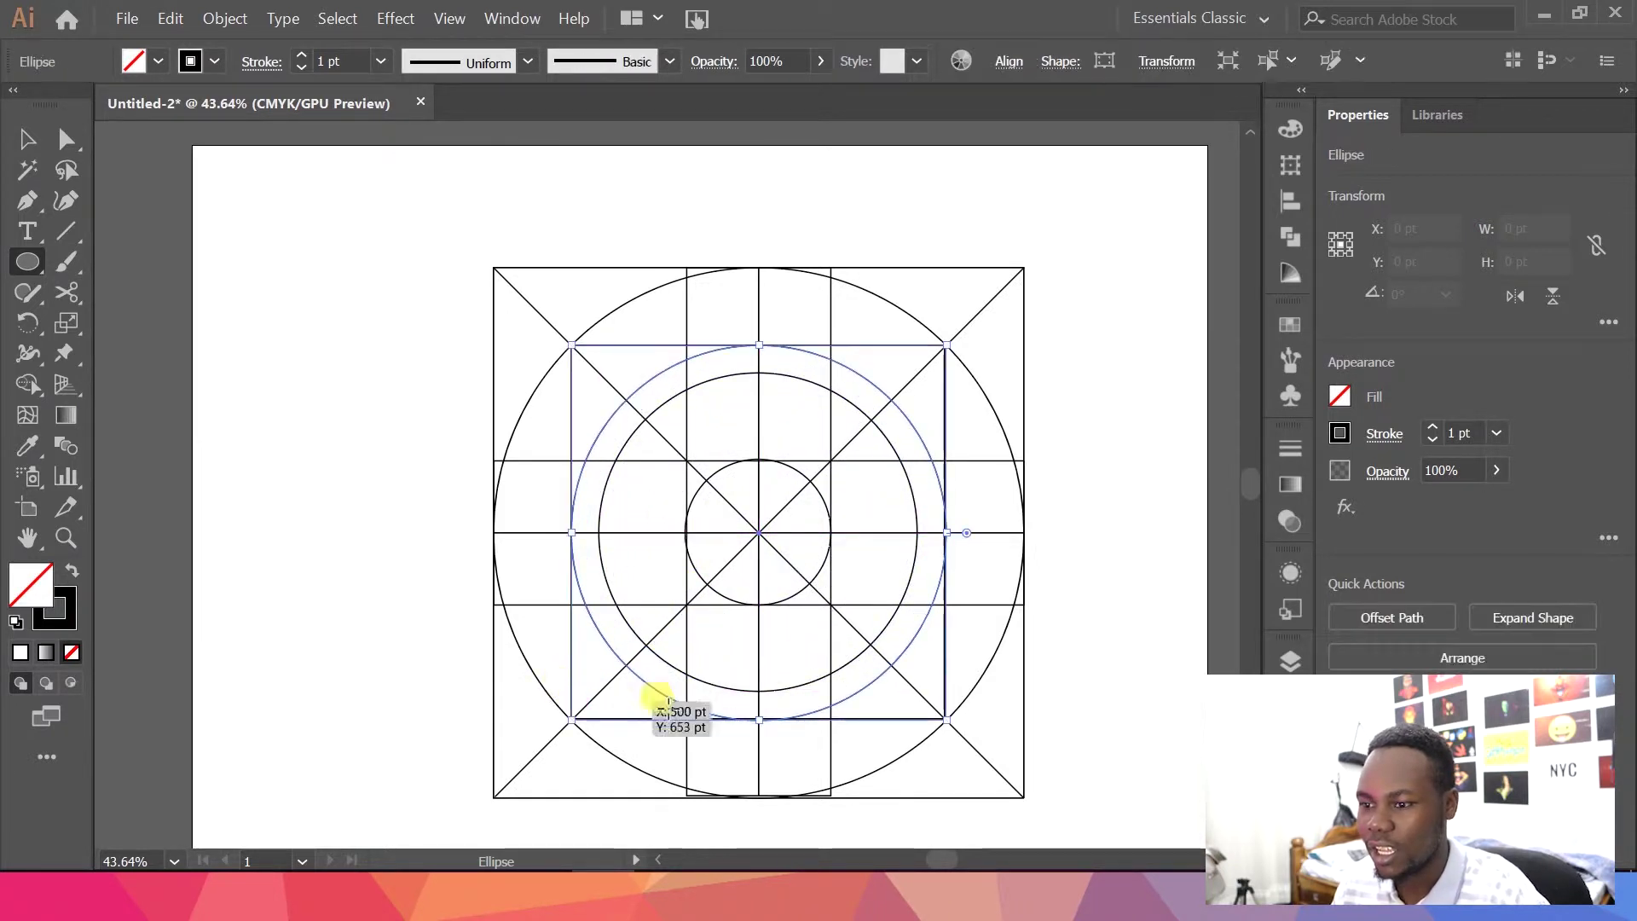
key("shift+x")
key("v")
left_click(1134, 387)
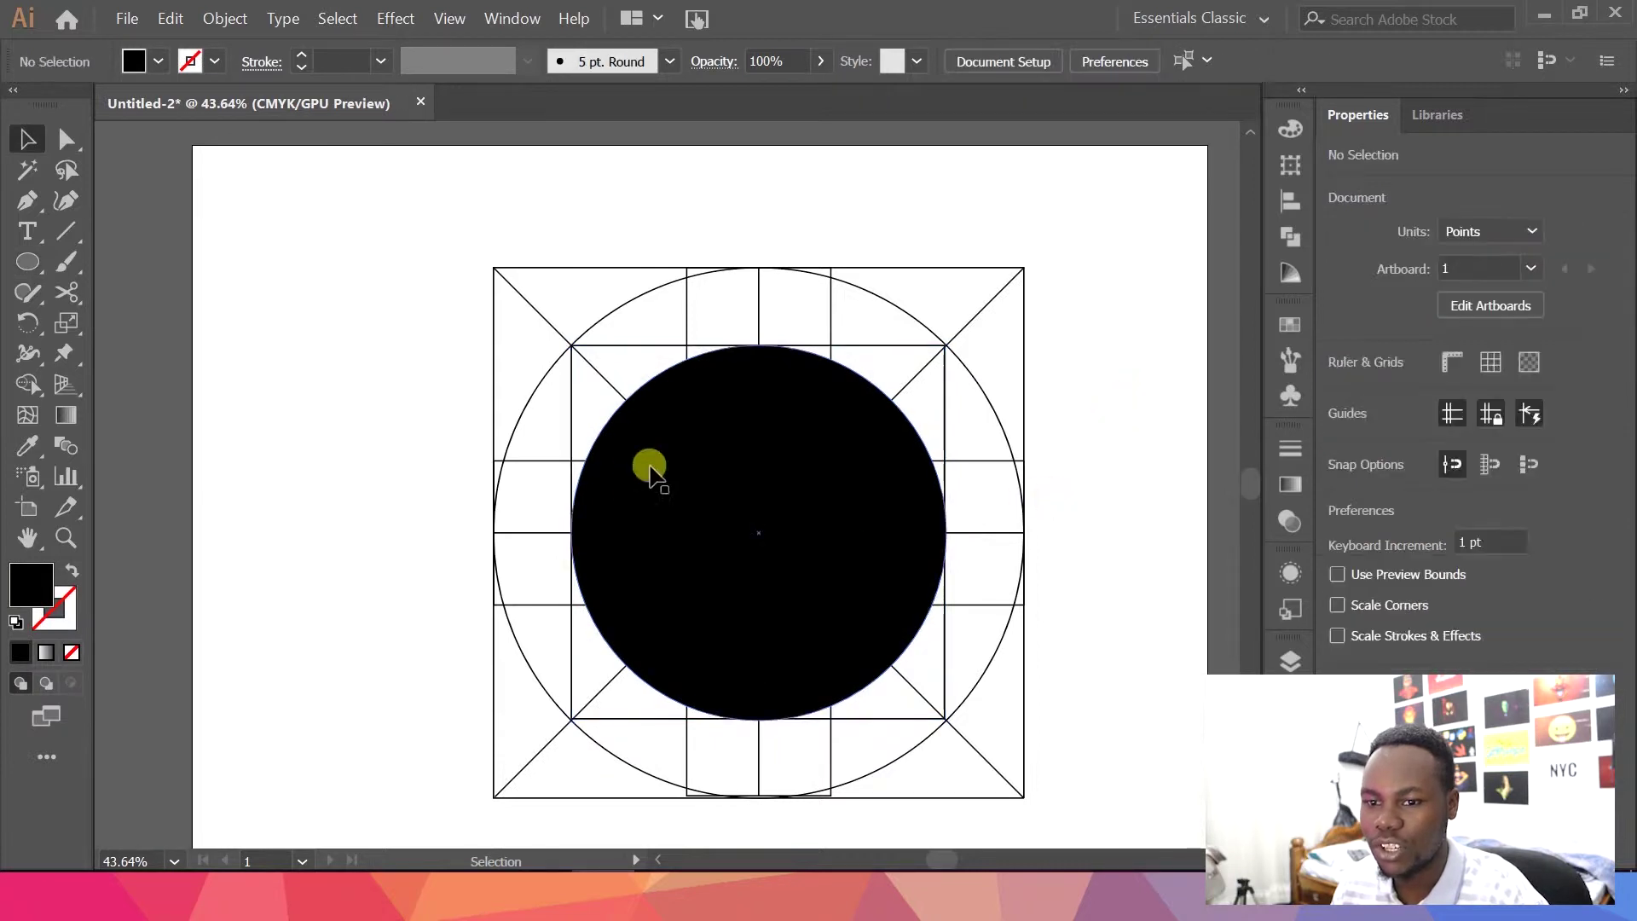
left_click(650, 469)
left_click(486, 577)
left_click(26, 258)
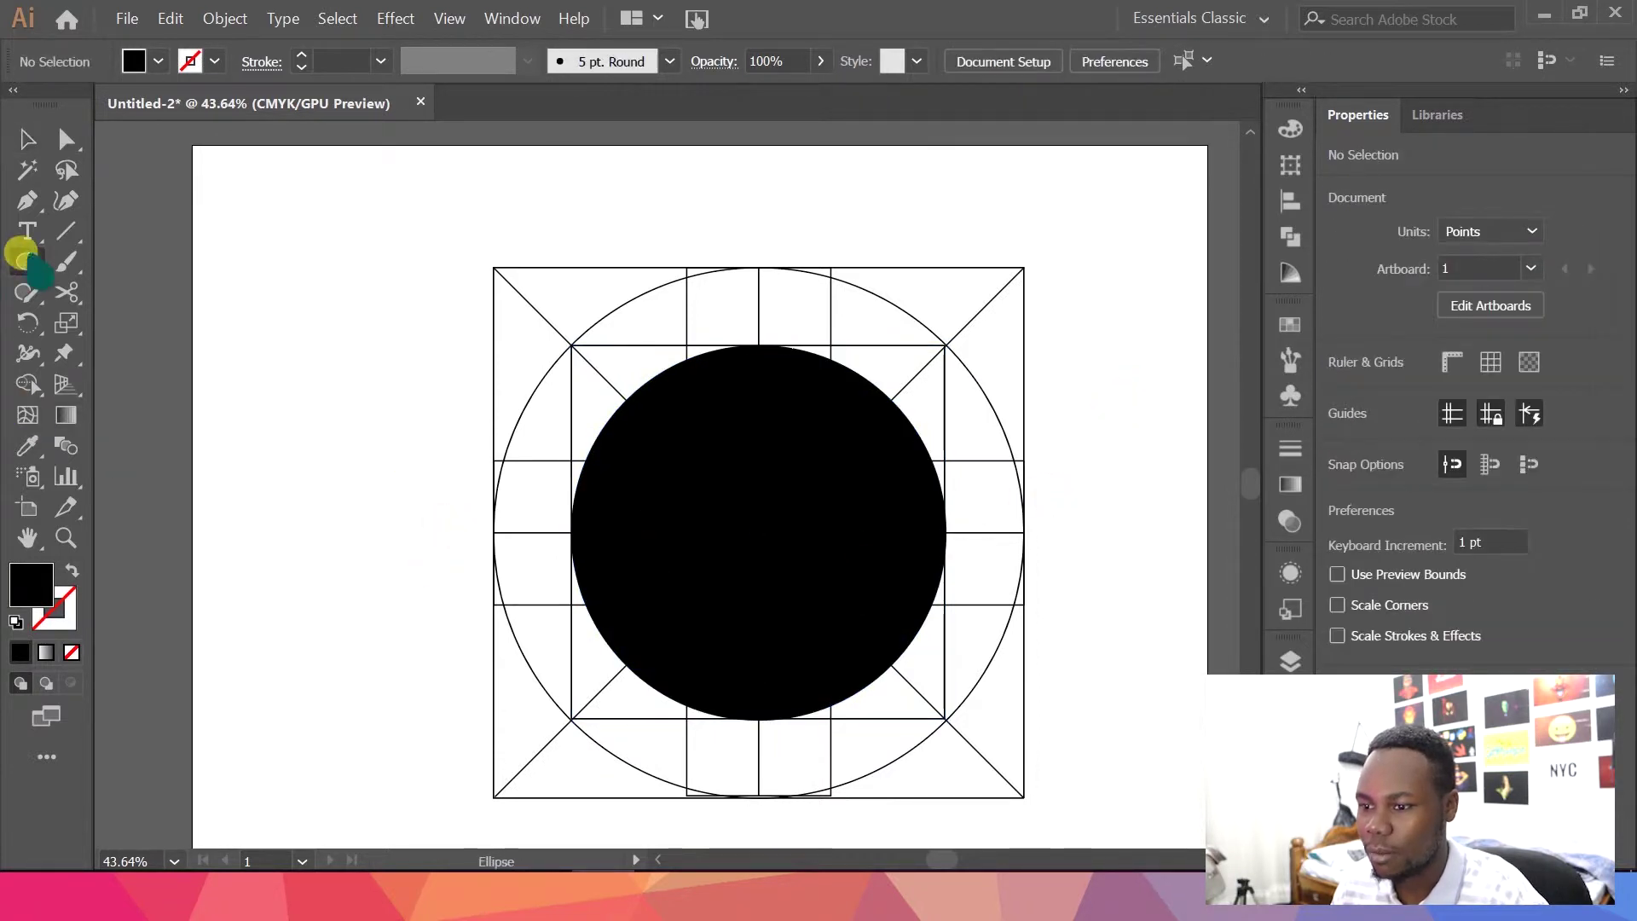
Make the large circle an unfilled outline with a 5 pt stroke
key("v")
left_click(810, 575)
key("shift+x")
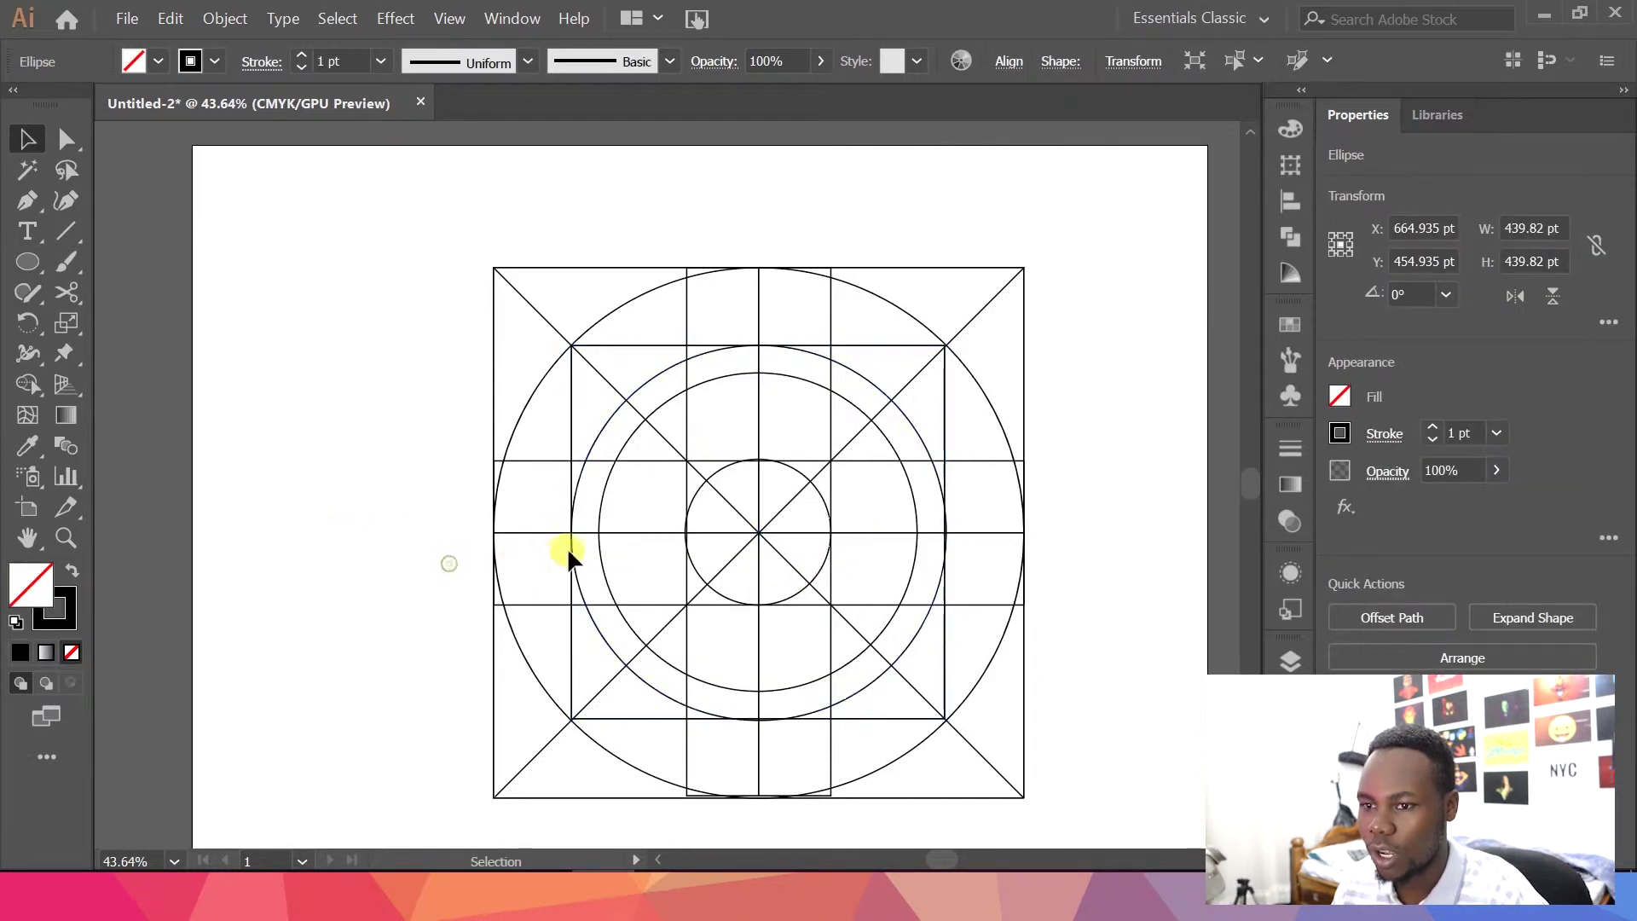
left_click(164, 523)
left_click(606, 635)
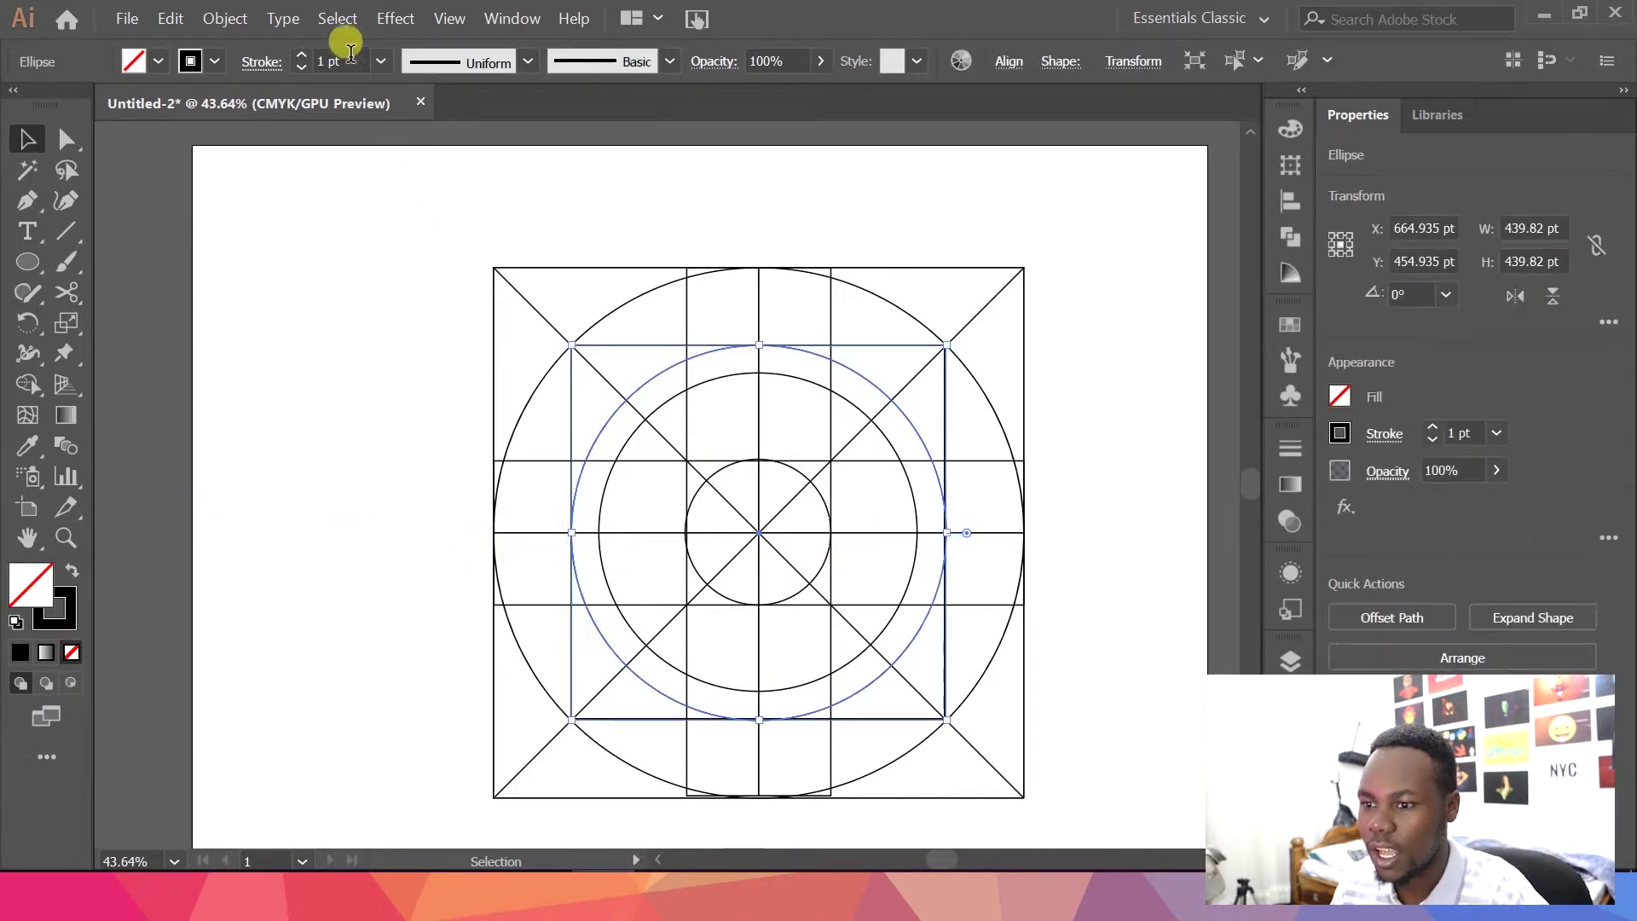
left_click(300, 54)
left_click(300, 53)
left_click(300, 54)
left_click(300, 54)
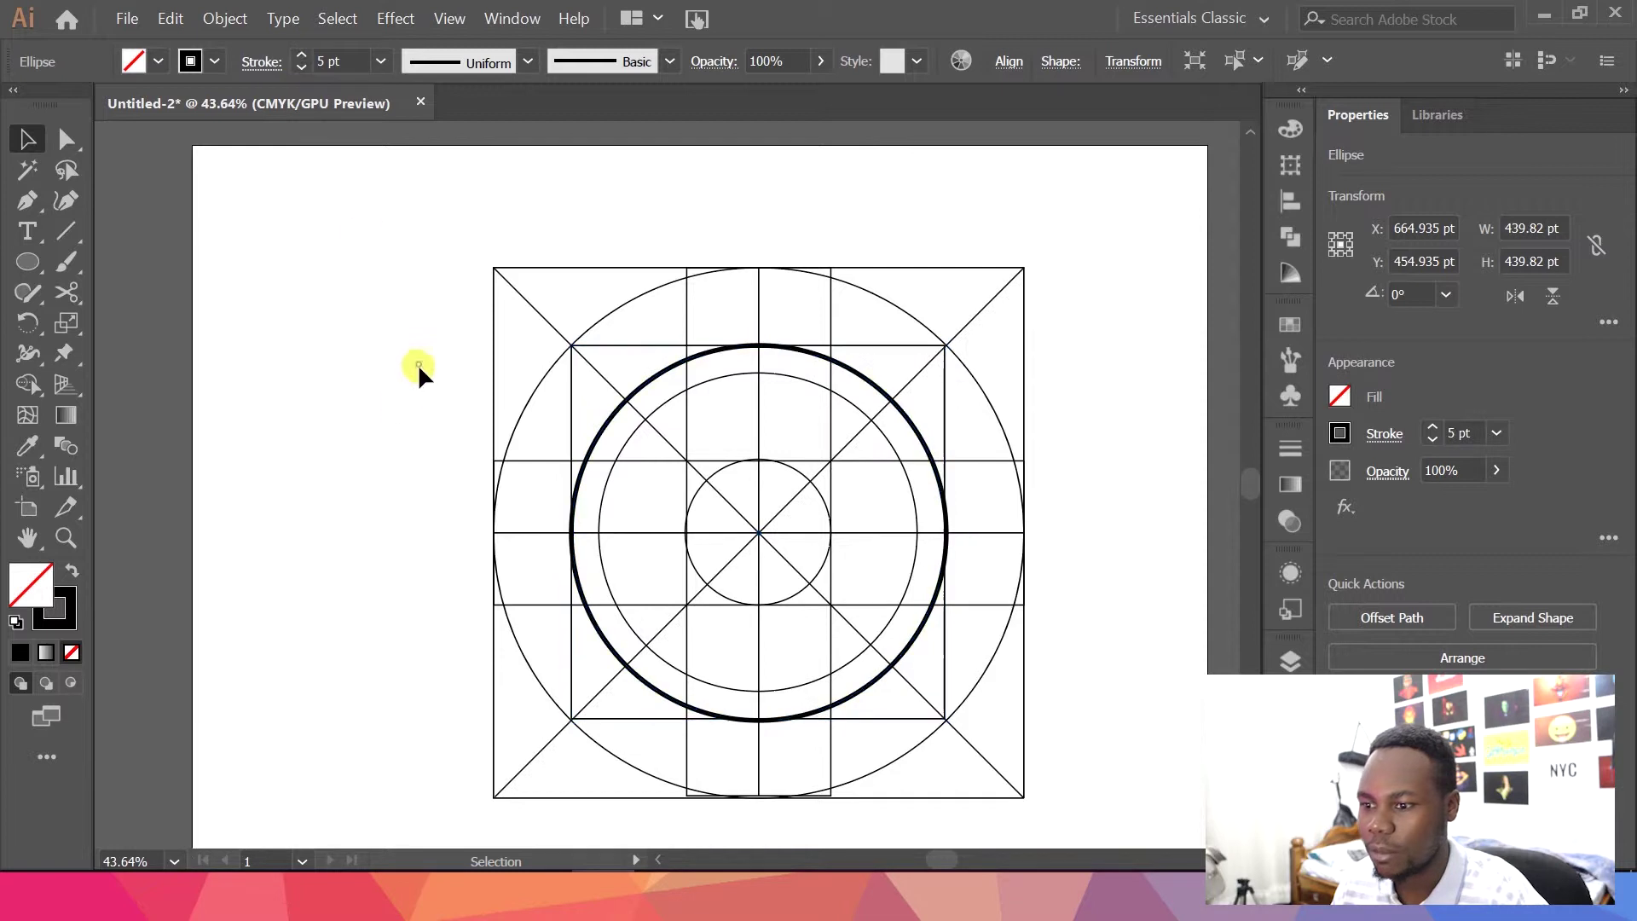
Draw a 171.818 pt circle from the grid centre
left_click(419, 367)
left_click(26, 261)
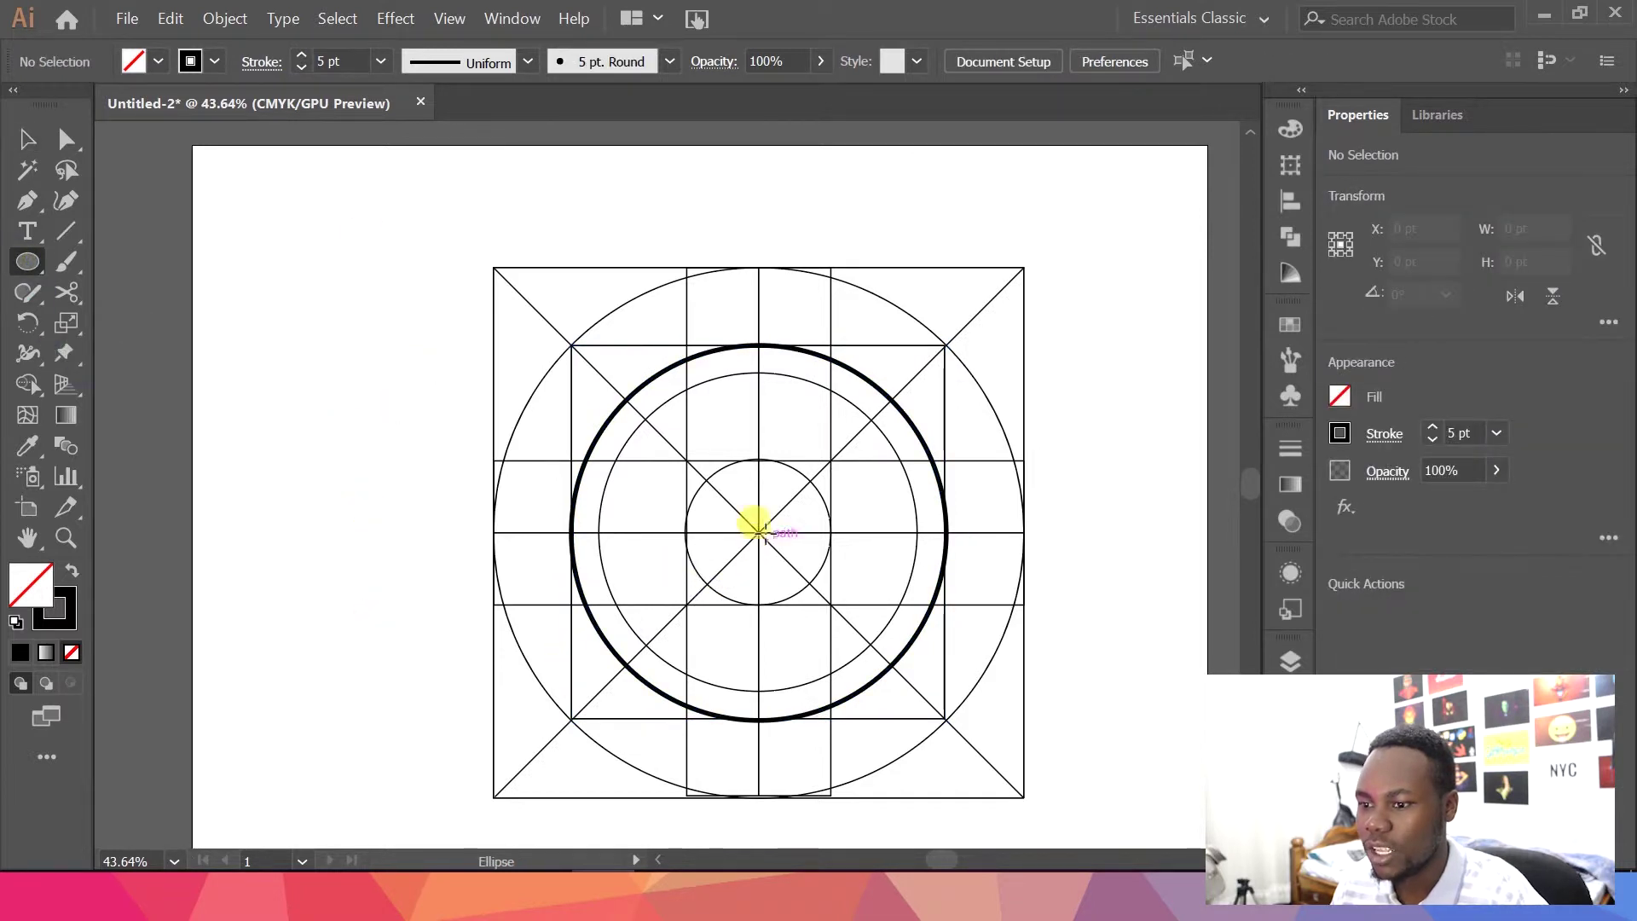
left_click_drag(760, 528, 716, 607)
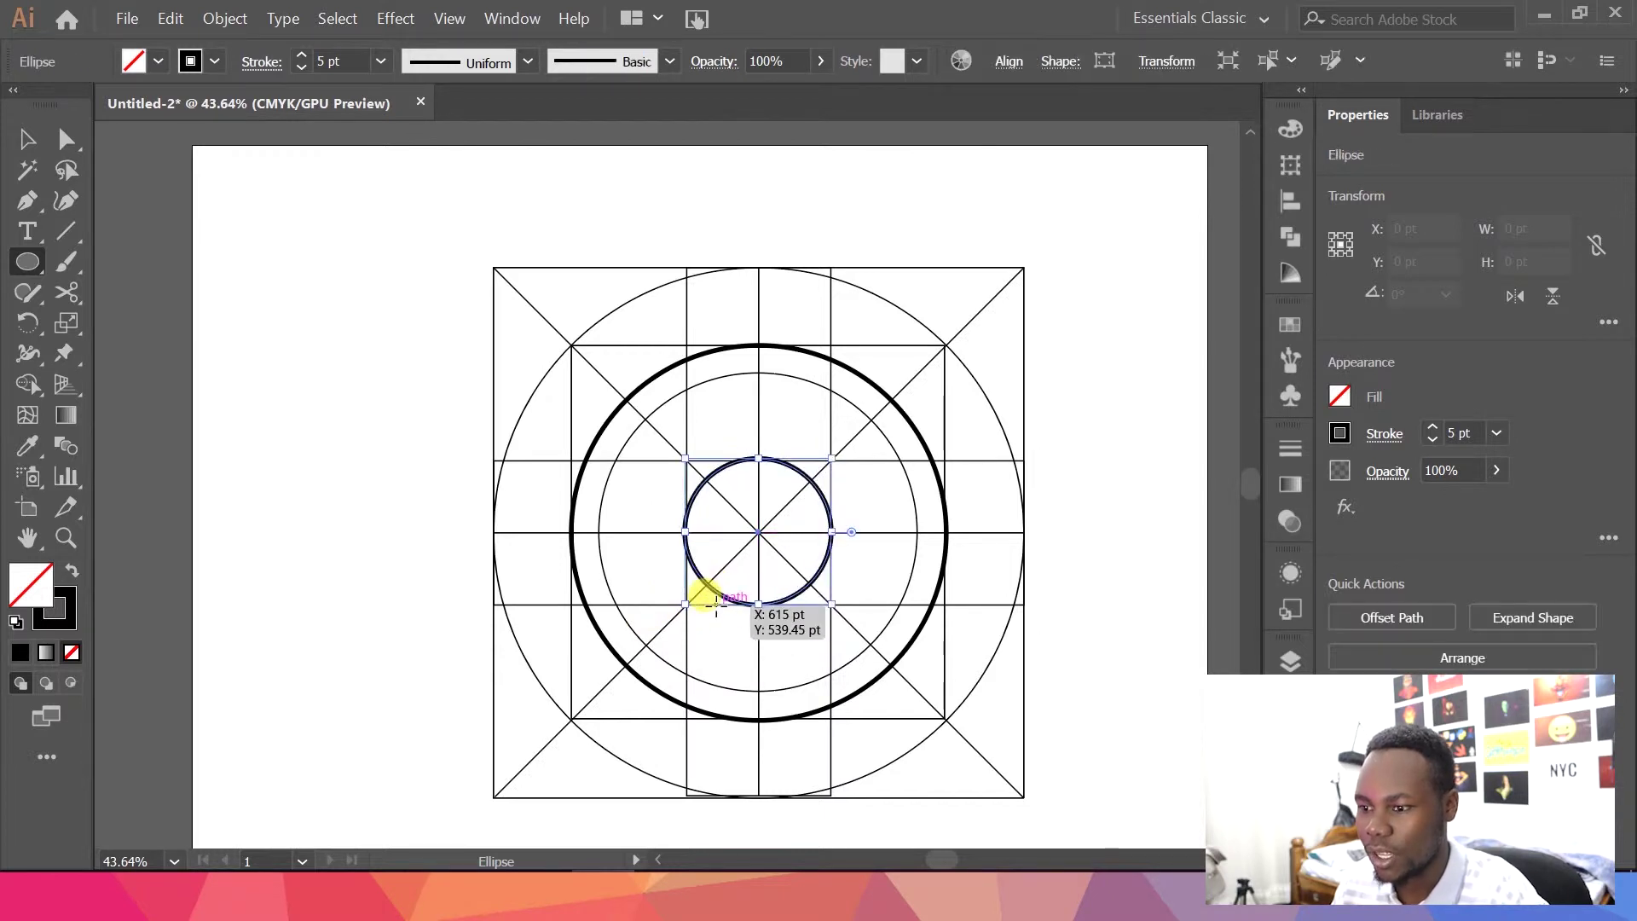
Fill the large circle black and the small centre circle brown
key("v")
left_click(1019, 612)
left_click(932, 586)
key("shift+x")
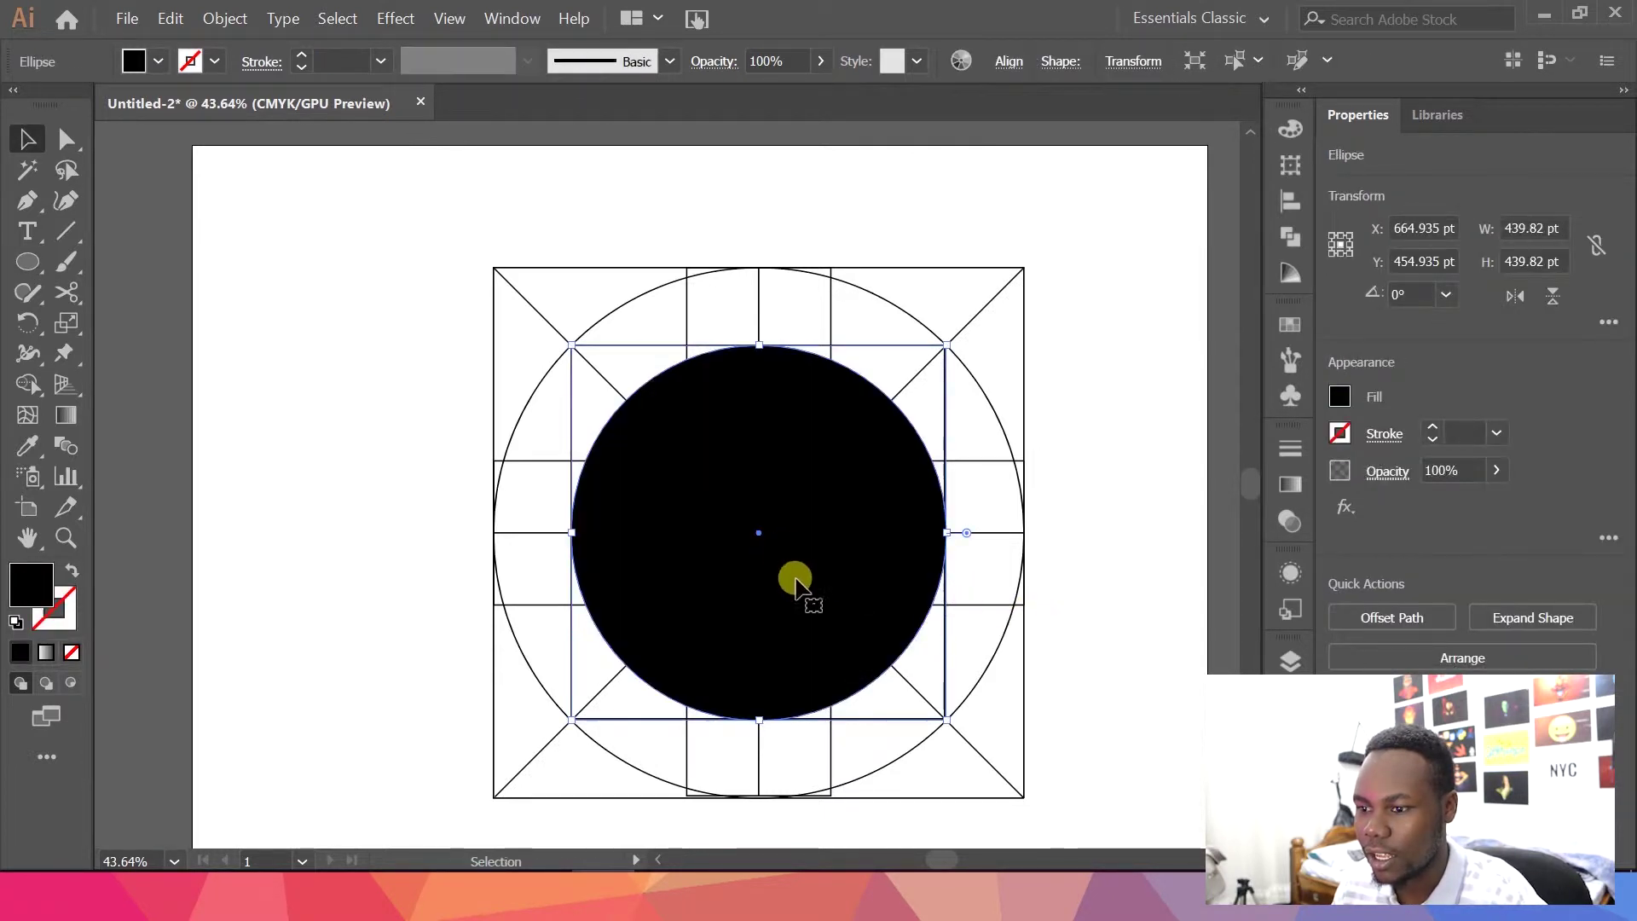
left_click(913, 475, "shift")
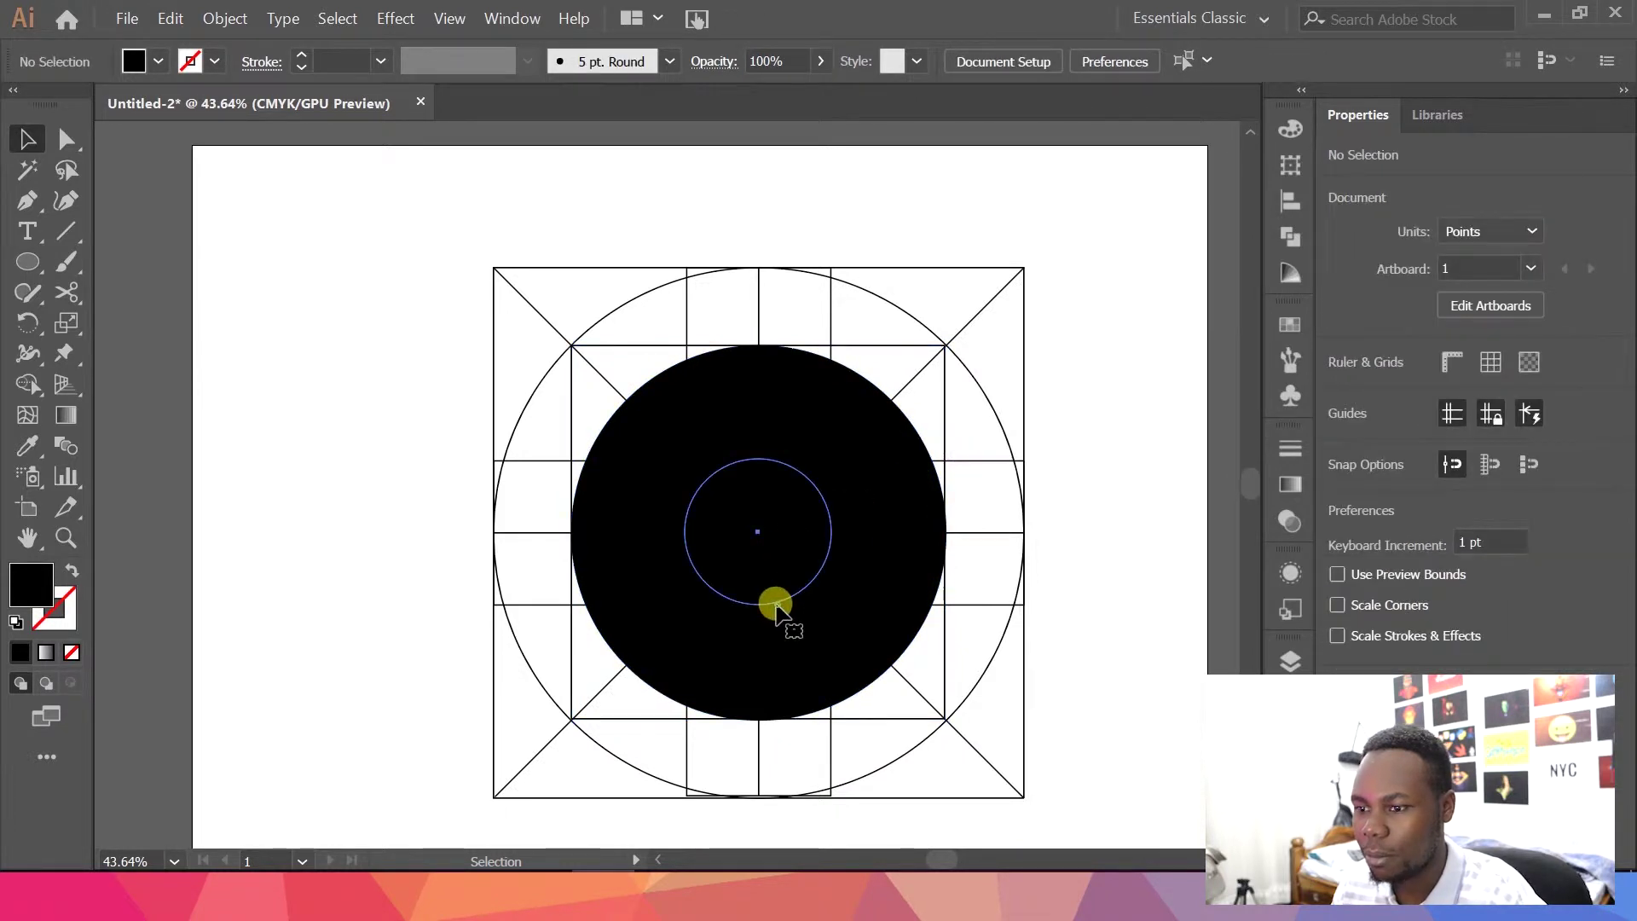
left_click(776, 607, "shift")
key("shift+x")
left_click(764, 541, "shift")
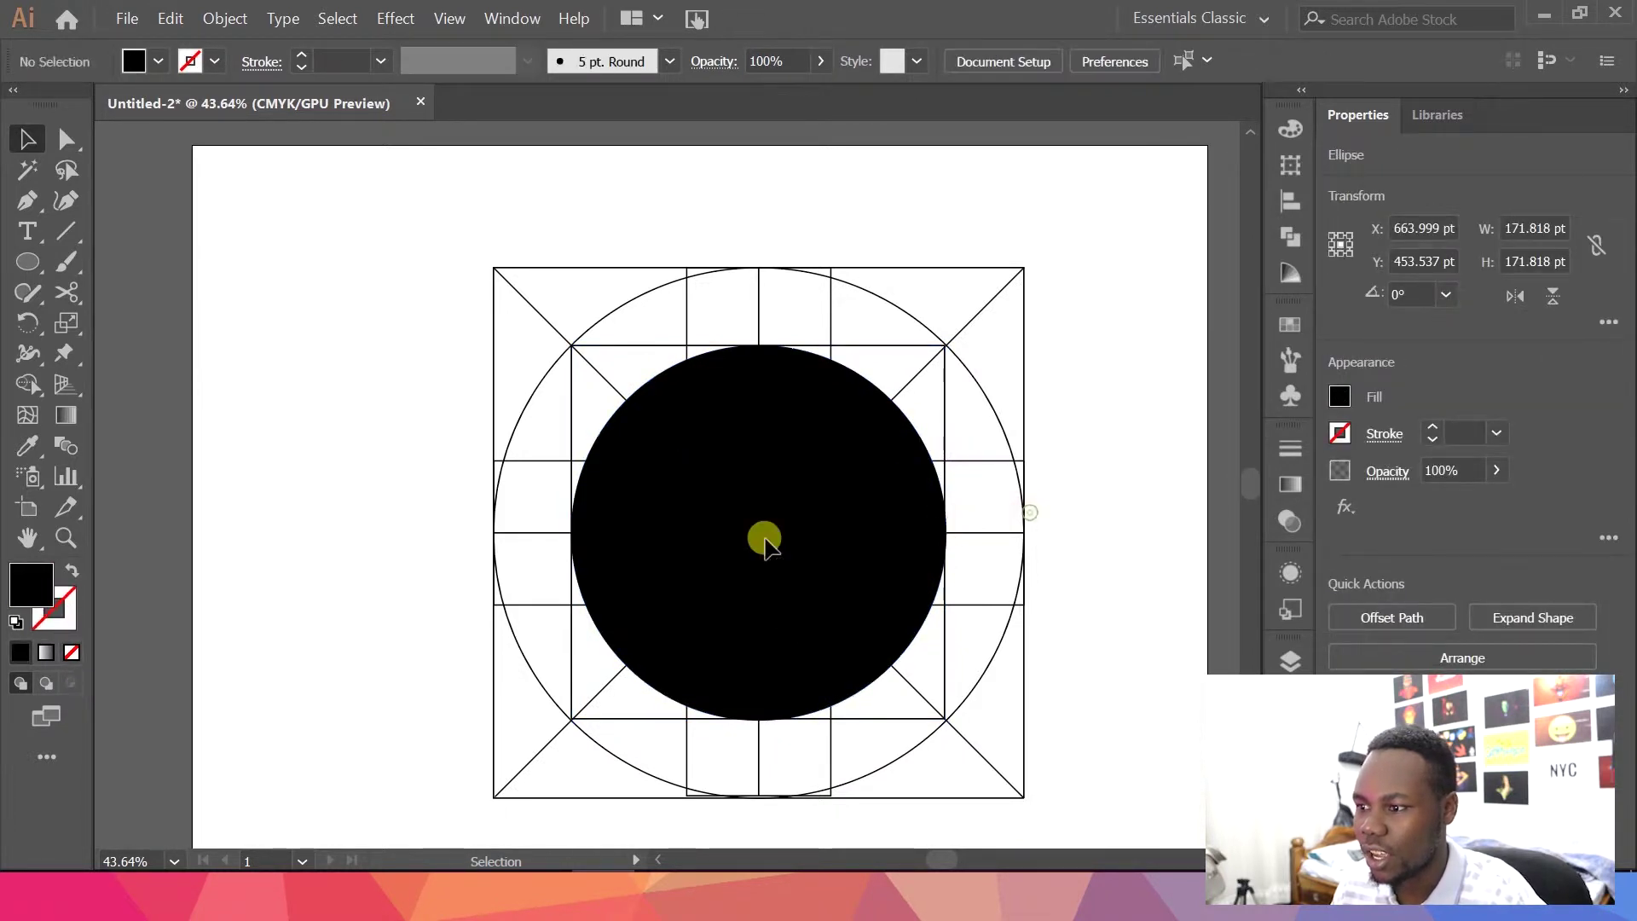
left_click(1290, 324)
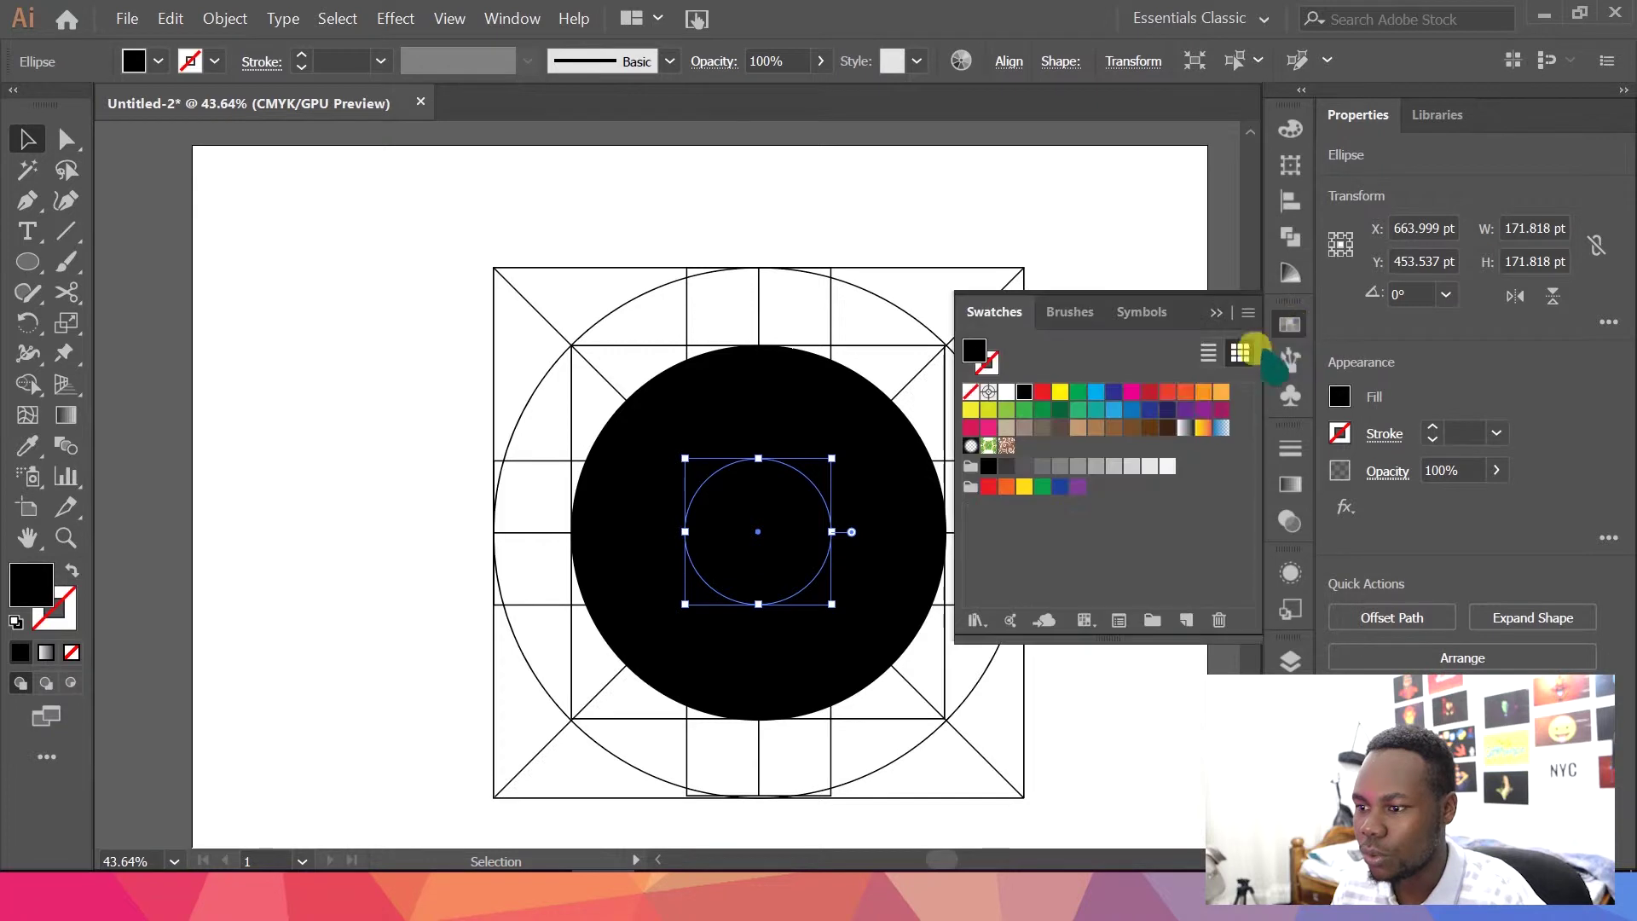
left_click(1095, 427)
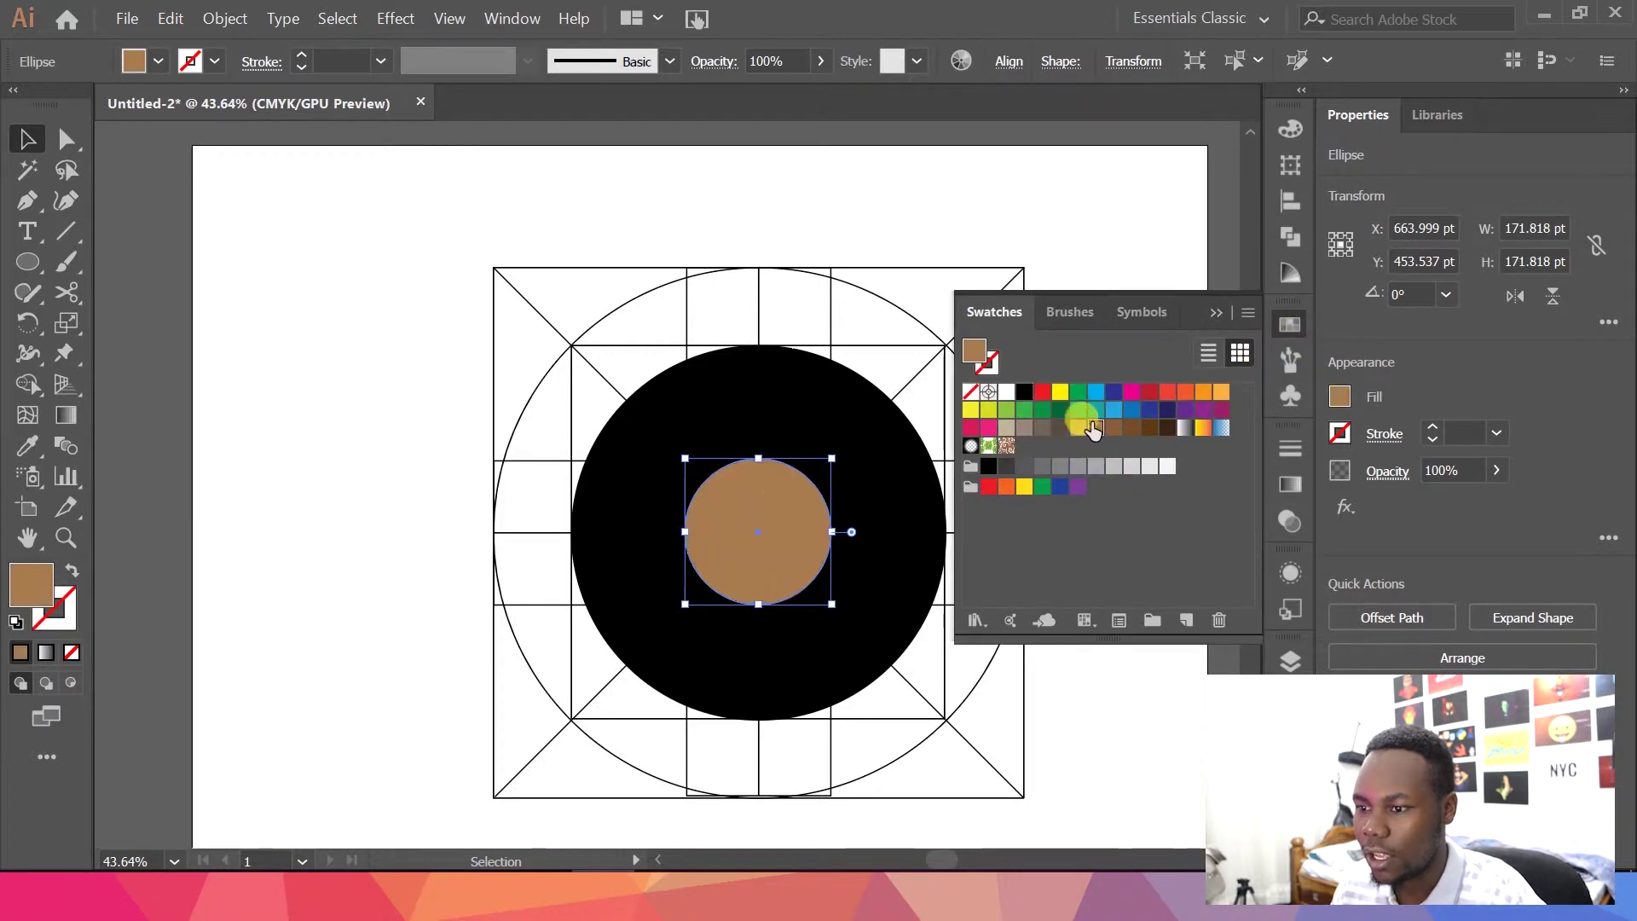
left_click(1214, 312)
Remove the brown centre circle from the black circle with the Shape Builder, leaving a ring
left_click_drag(972, 421, 694, 682)
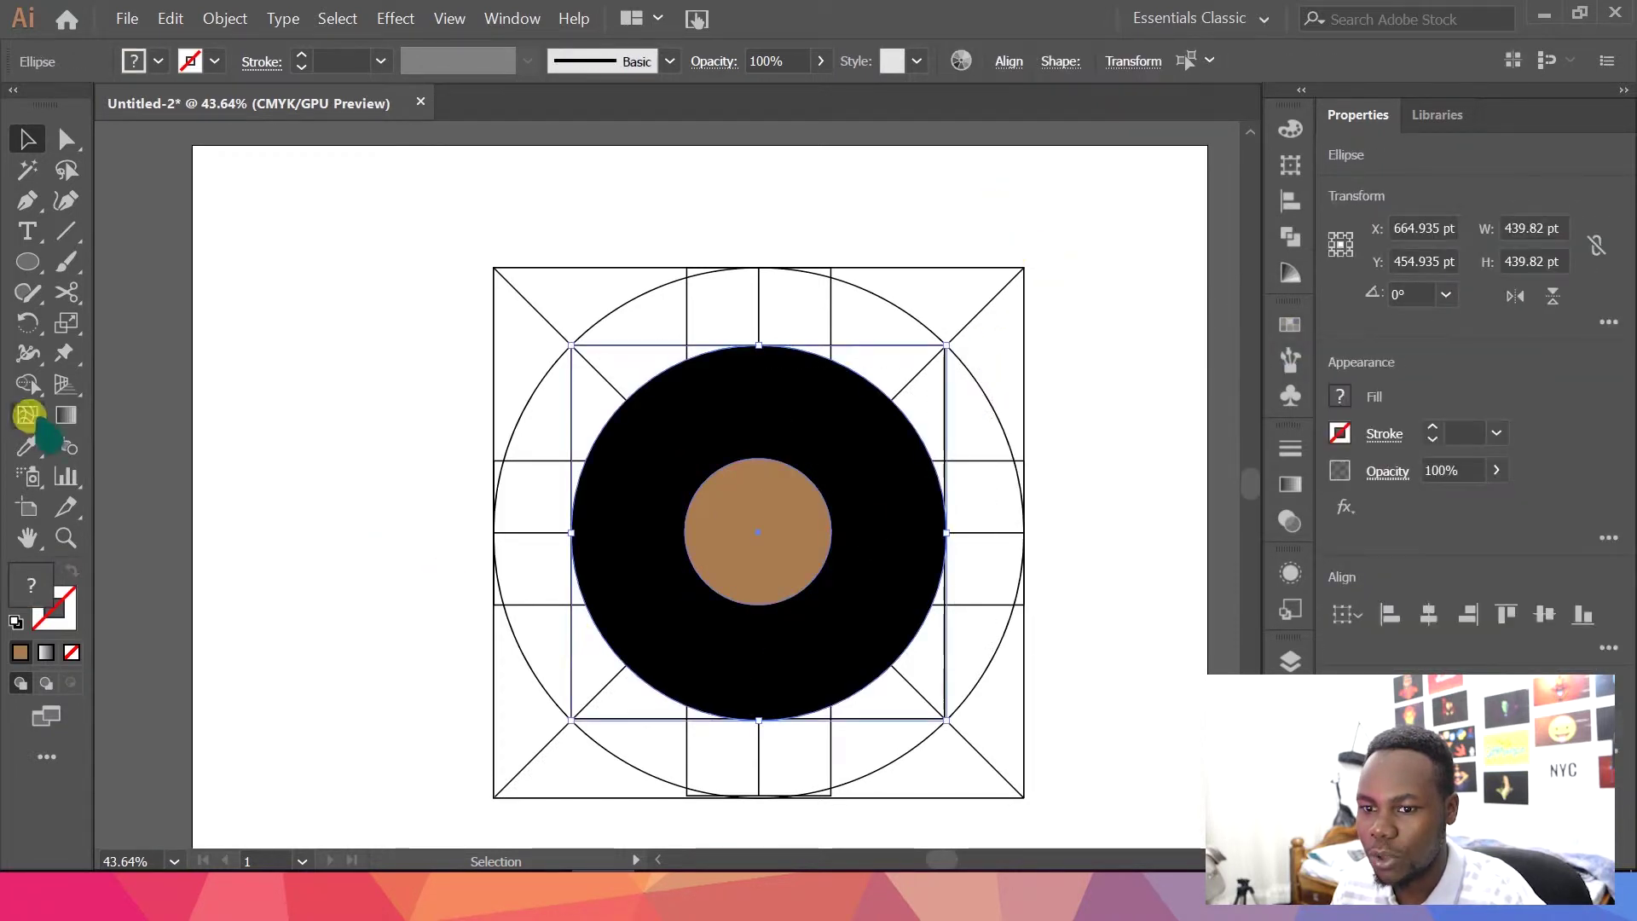
left_click(27, 383)
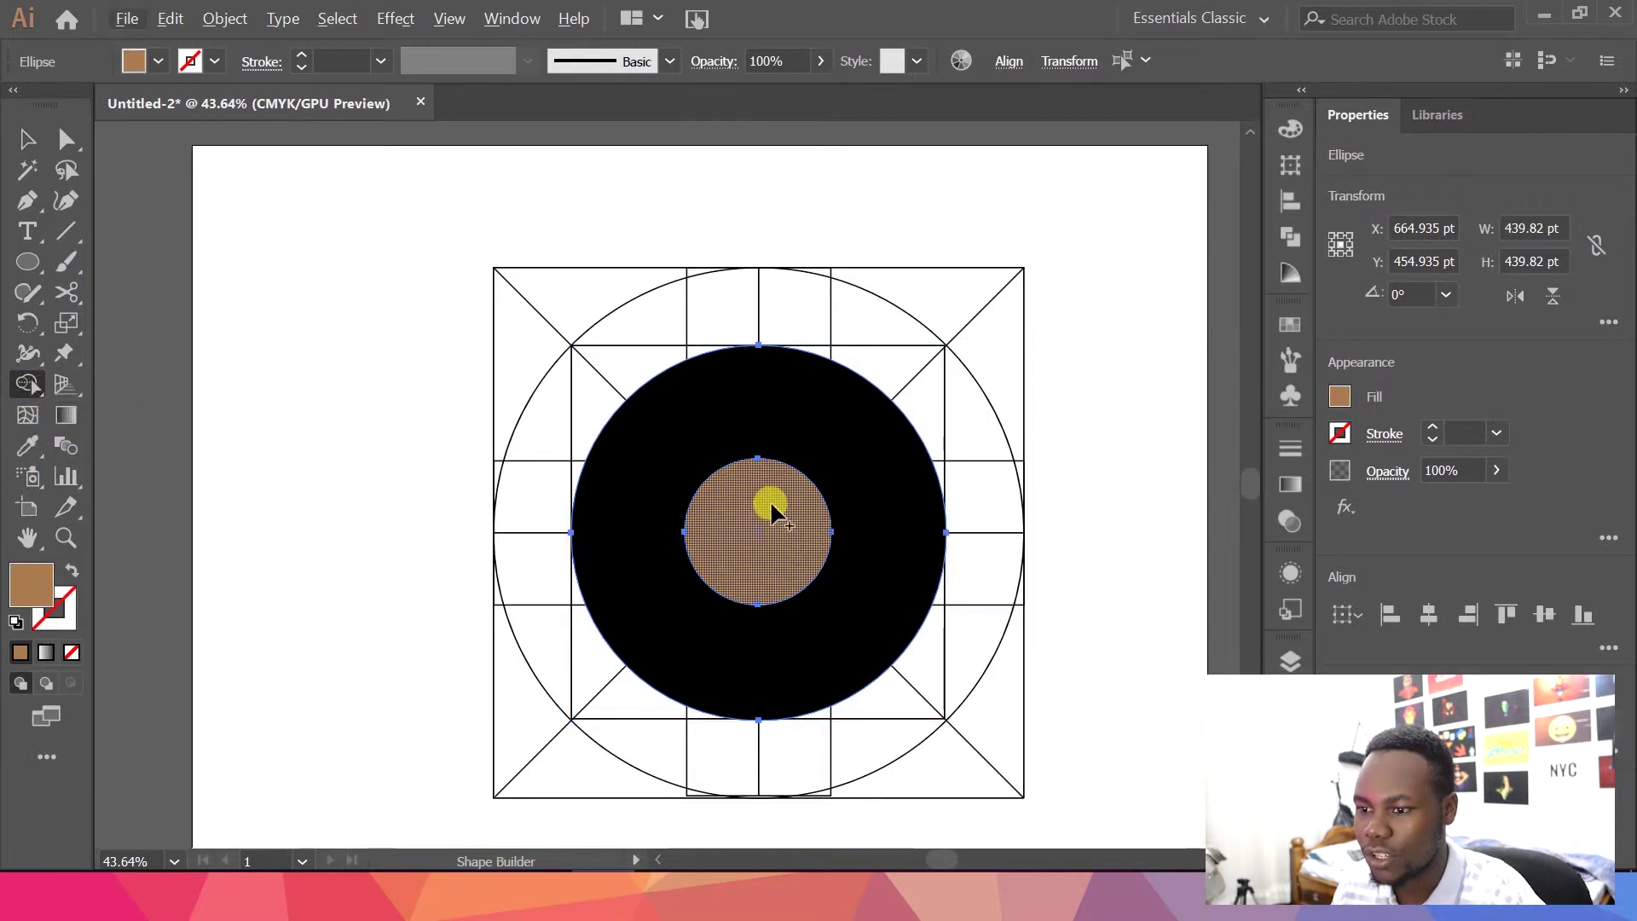
left_click(774, 532)
left_click(778, 507, "alt")
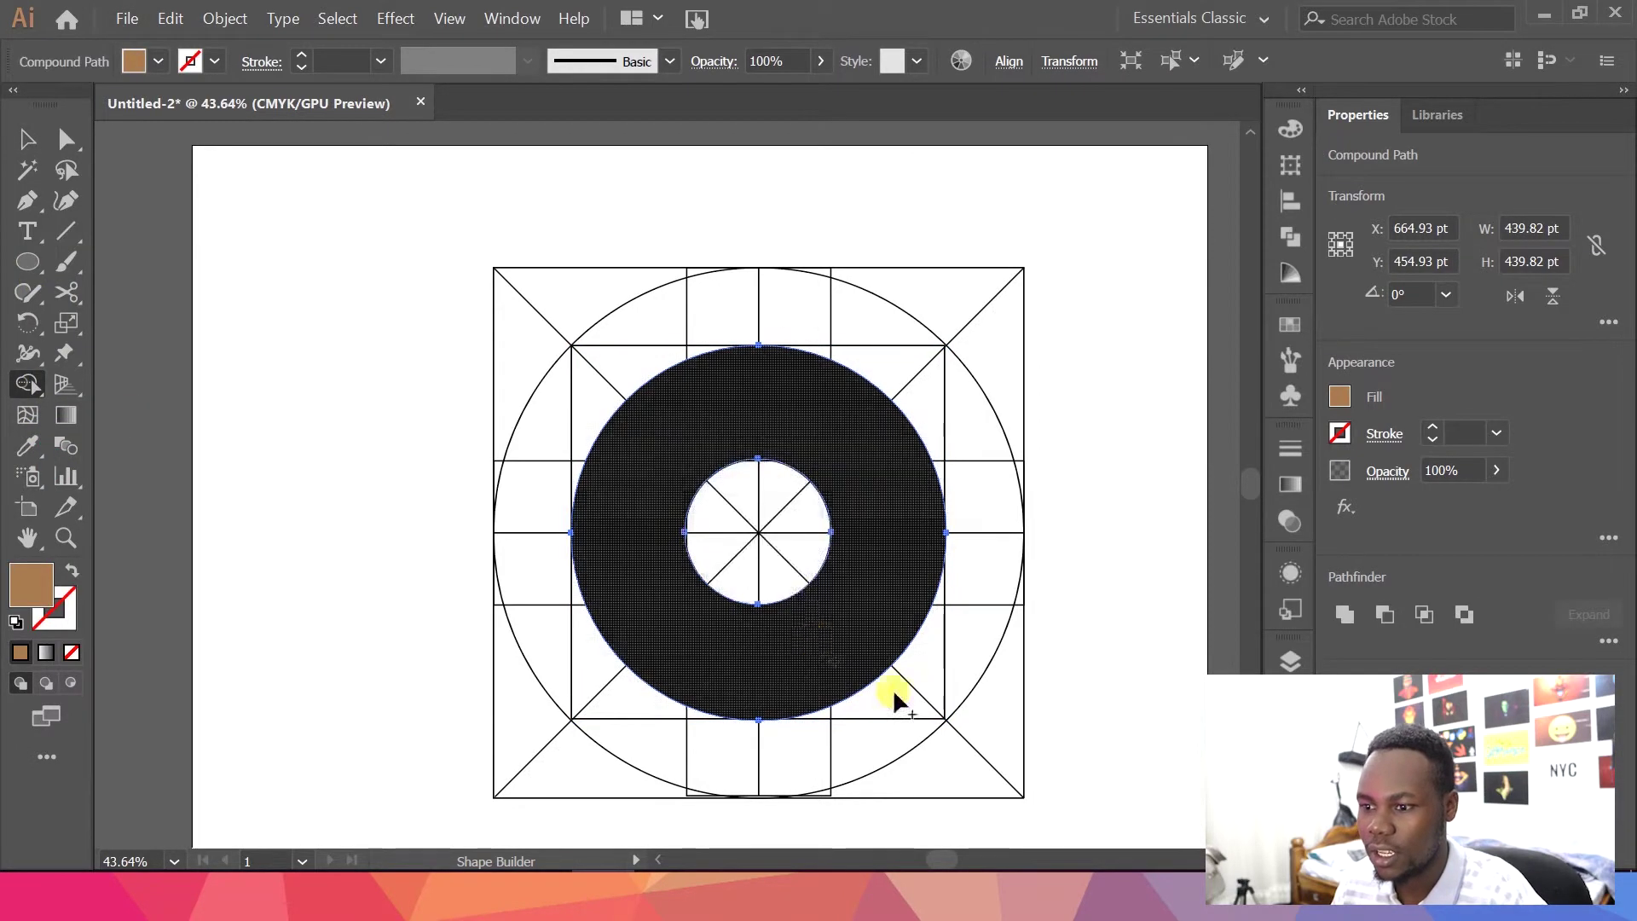
key("v")
left_click(1034, 500)
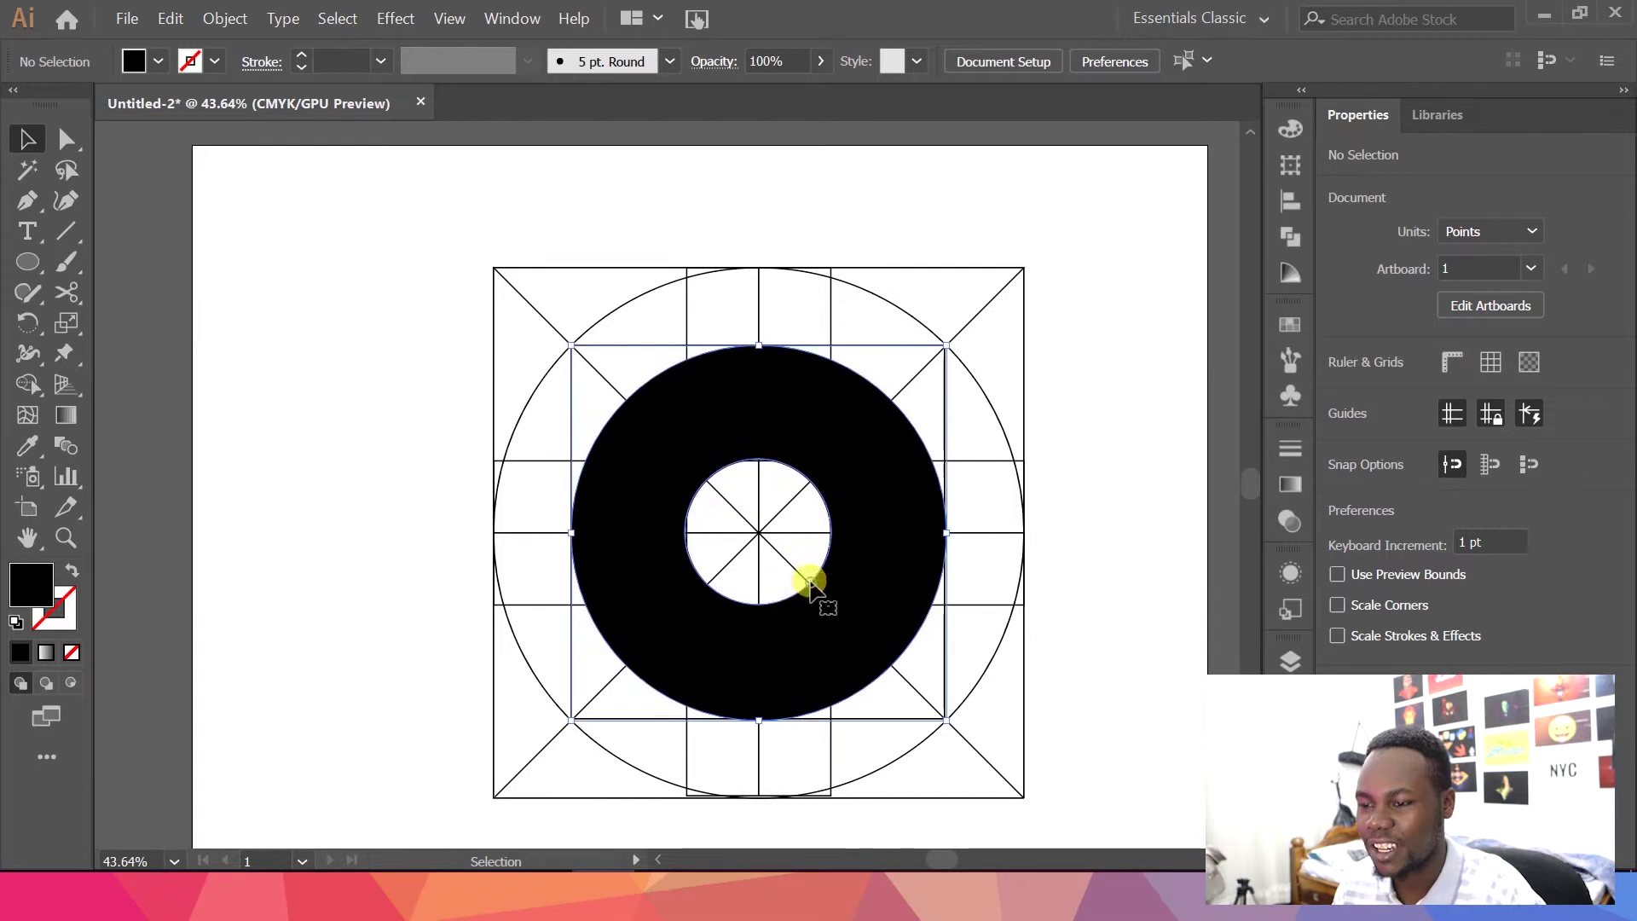
Swap the black ring to an outline with Shift+X
left_click(804, 467)
key("shift+x")
left_click(1098, 445)
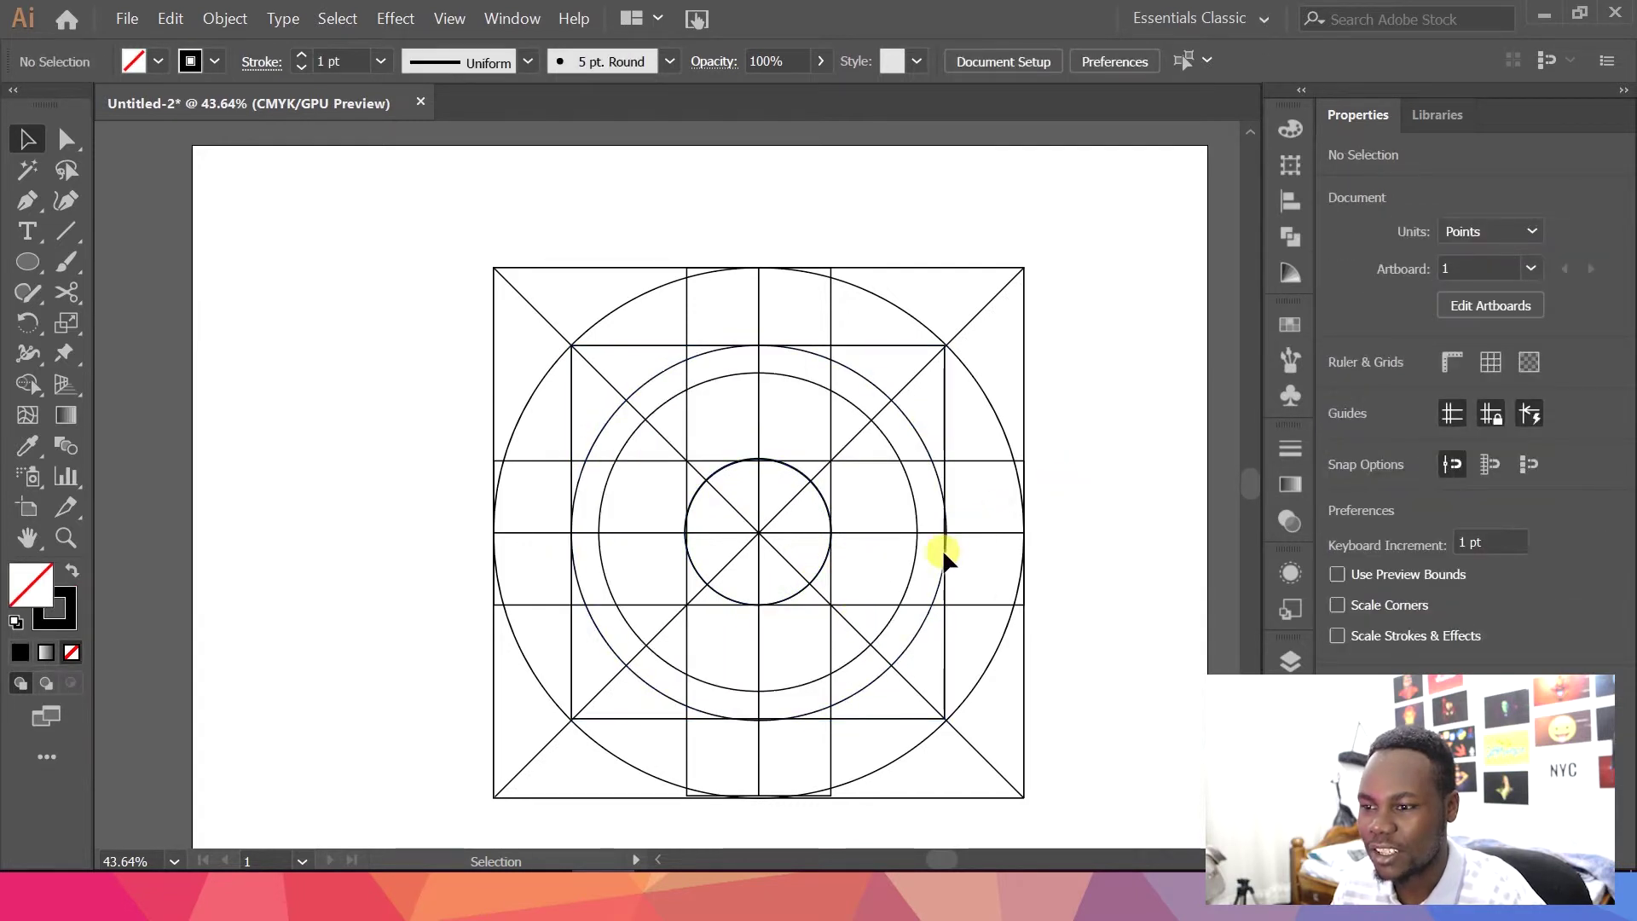
Set the ring outline's stroke weight to 4 pt
left_click(855, 368)
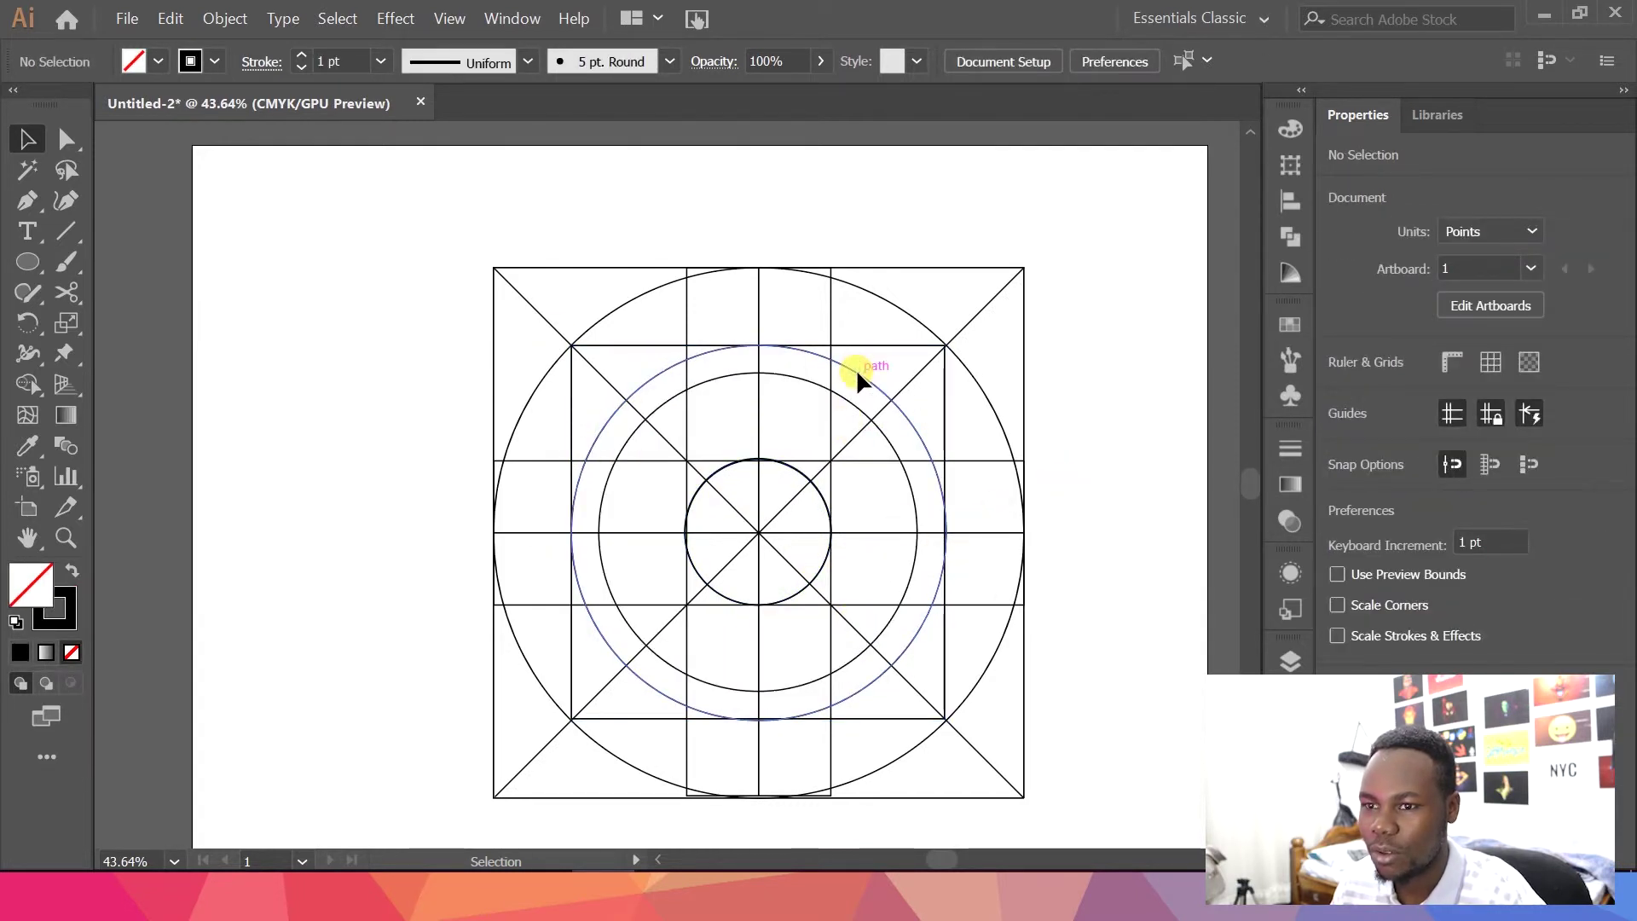
left_click(300, 54)
left_click(300, 55)
left_click(300, 55)
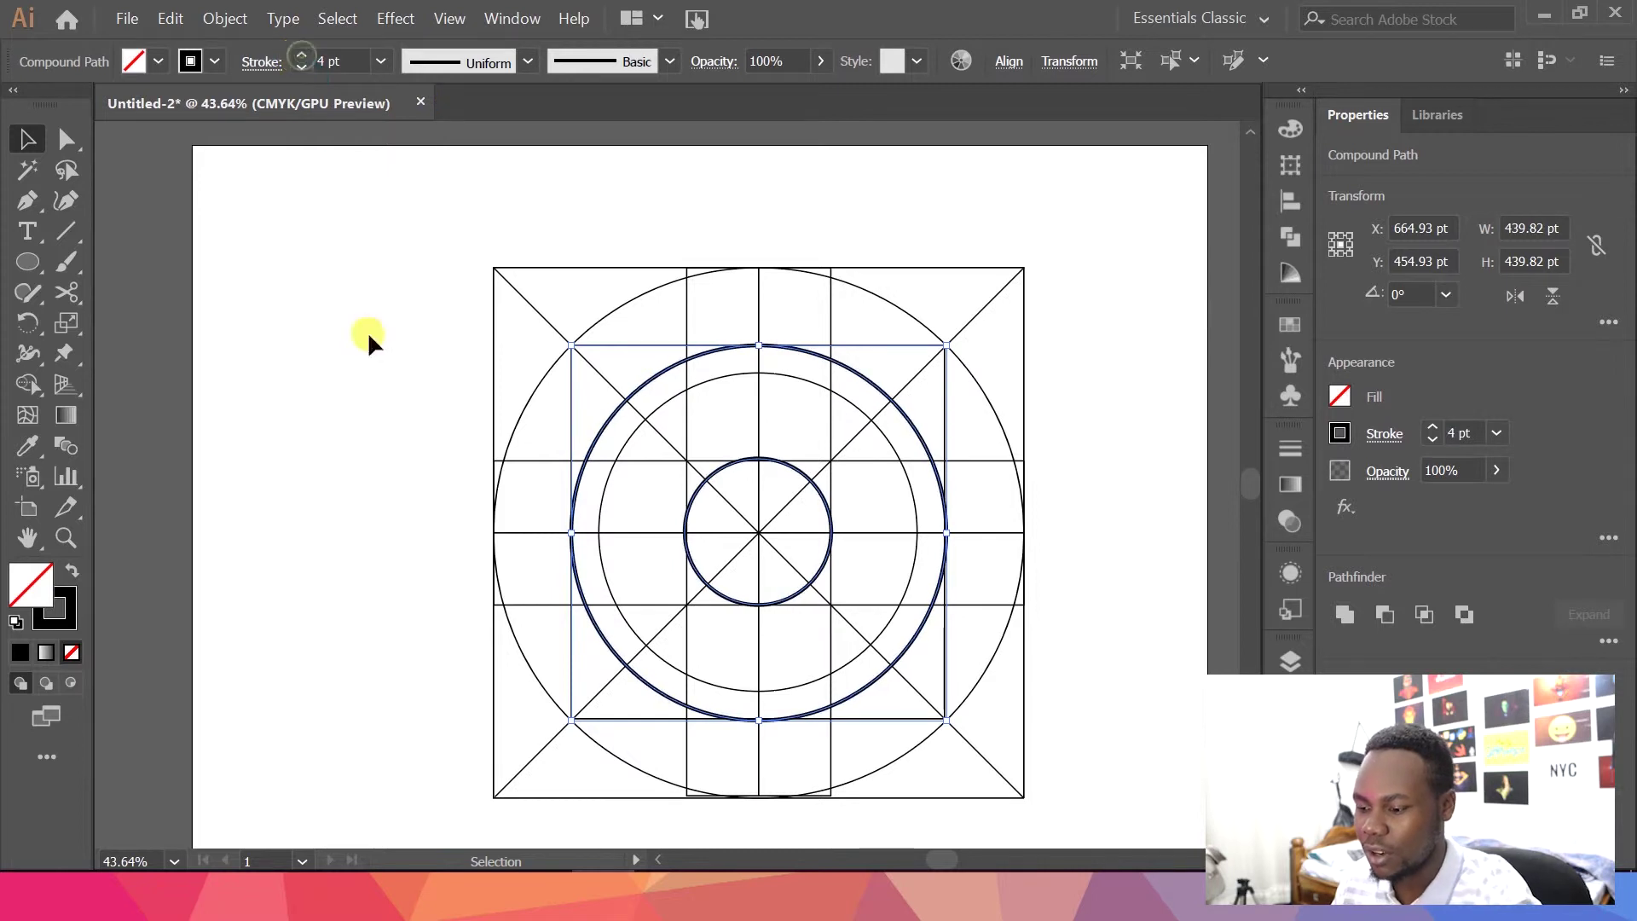
left_click(370, 334)
Draw a closed triangular wedge diagonally across the ring with the Pen tool
key("p")
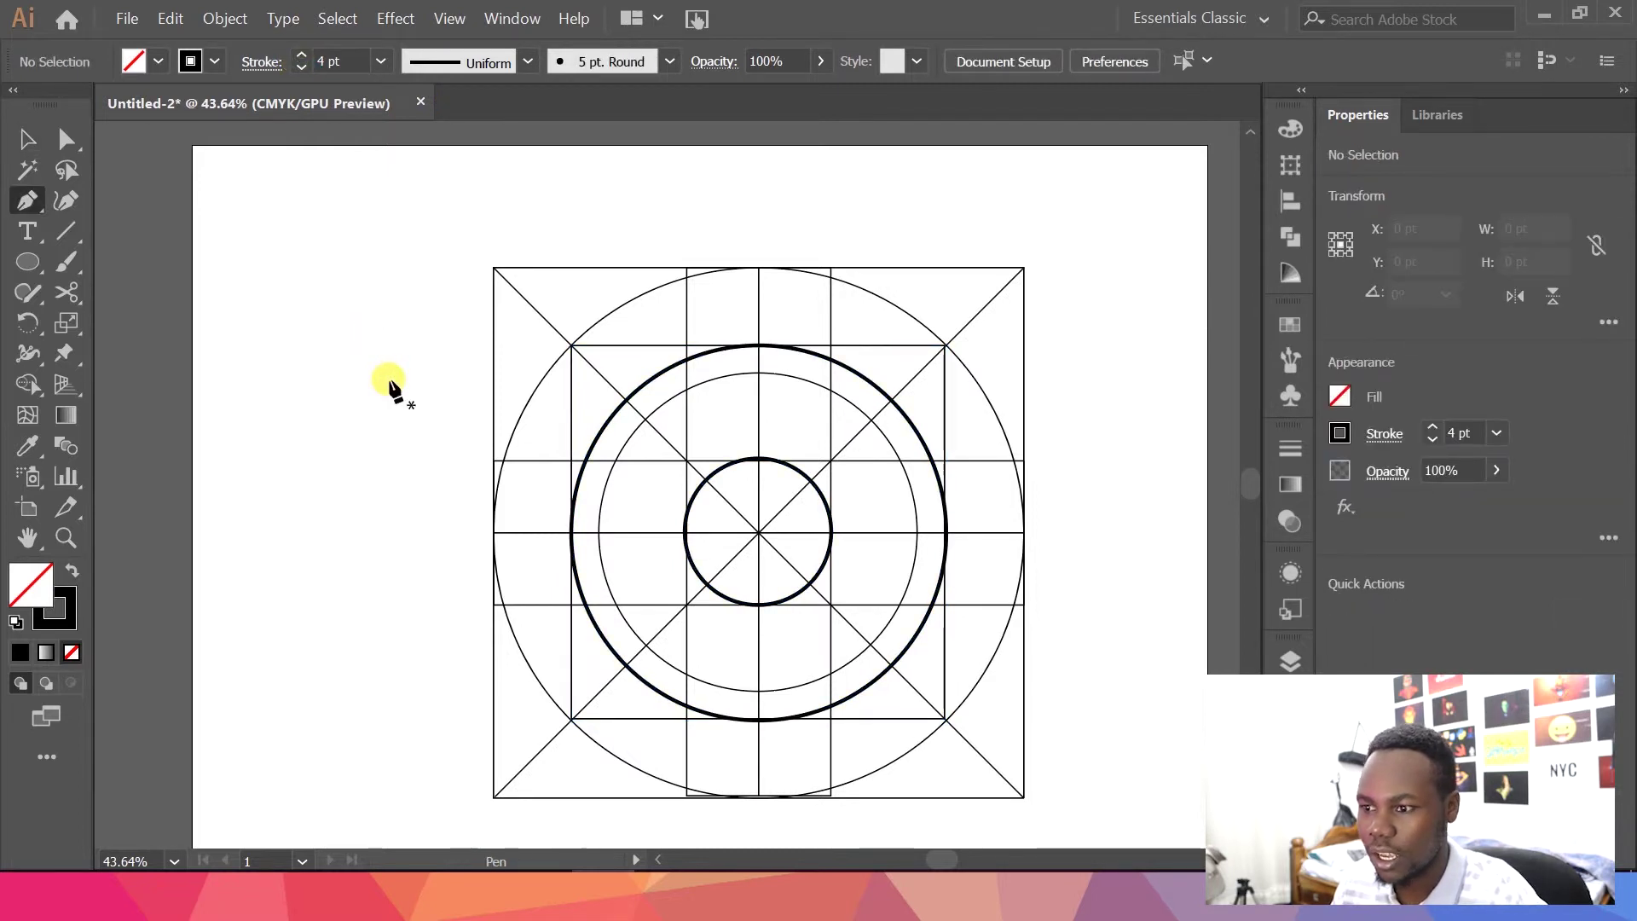
left_click(901, 275)
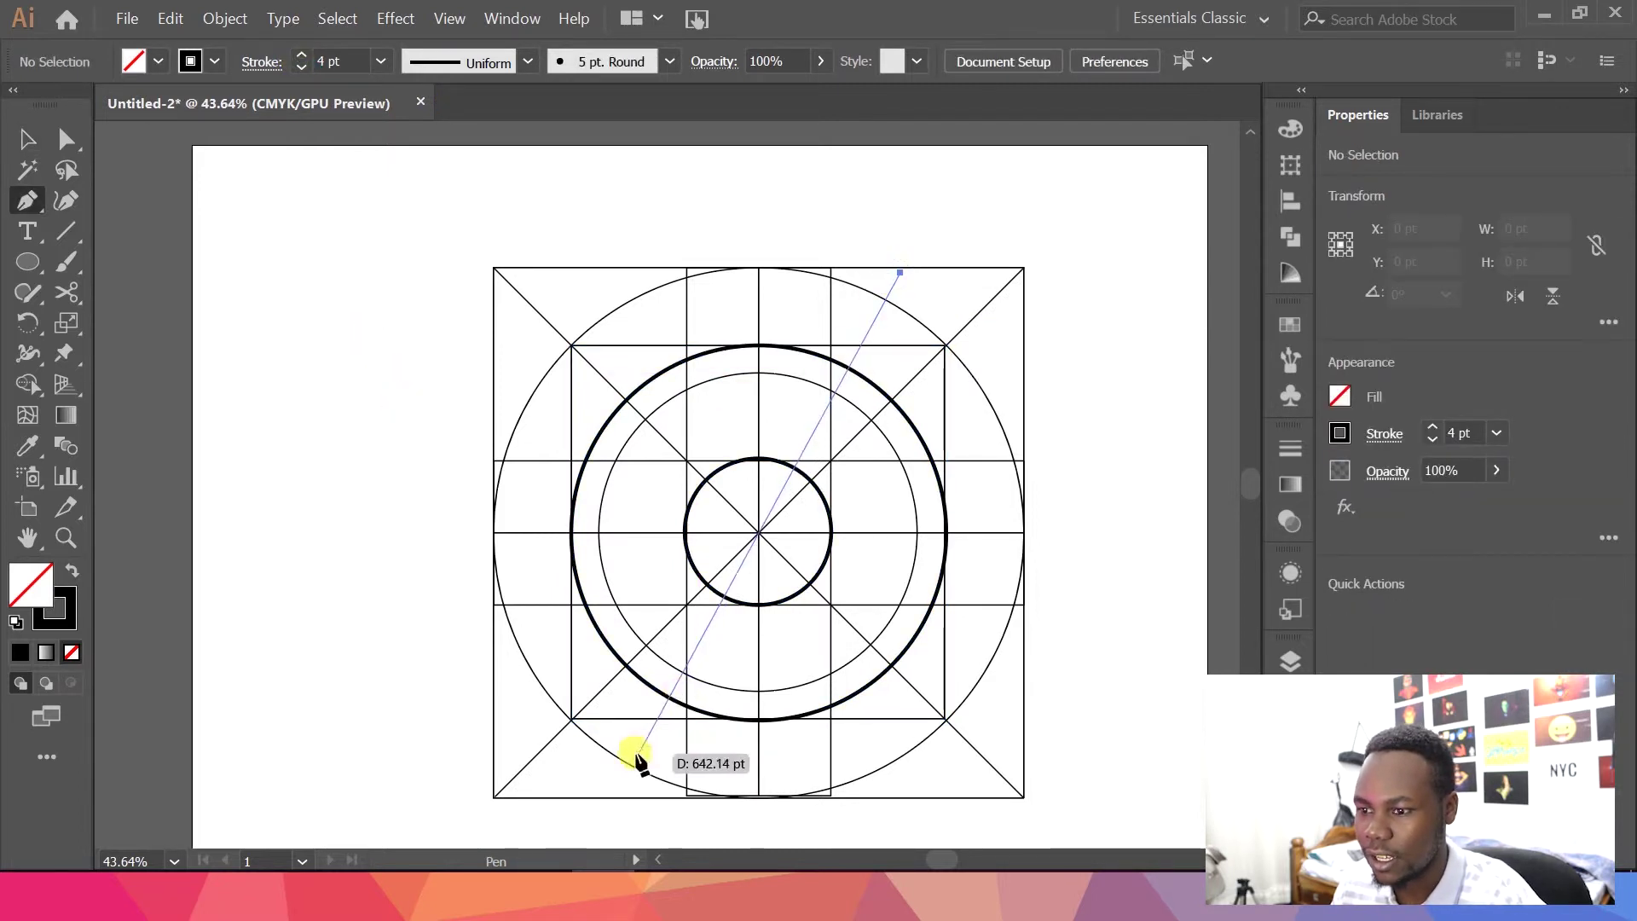
left_click(627, 761)
left_click(987, 329)
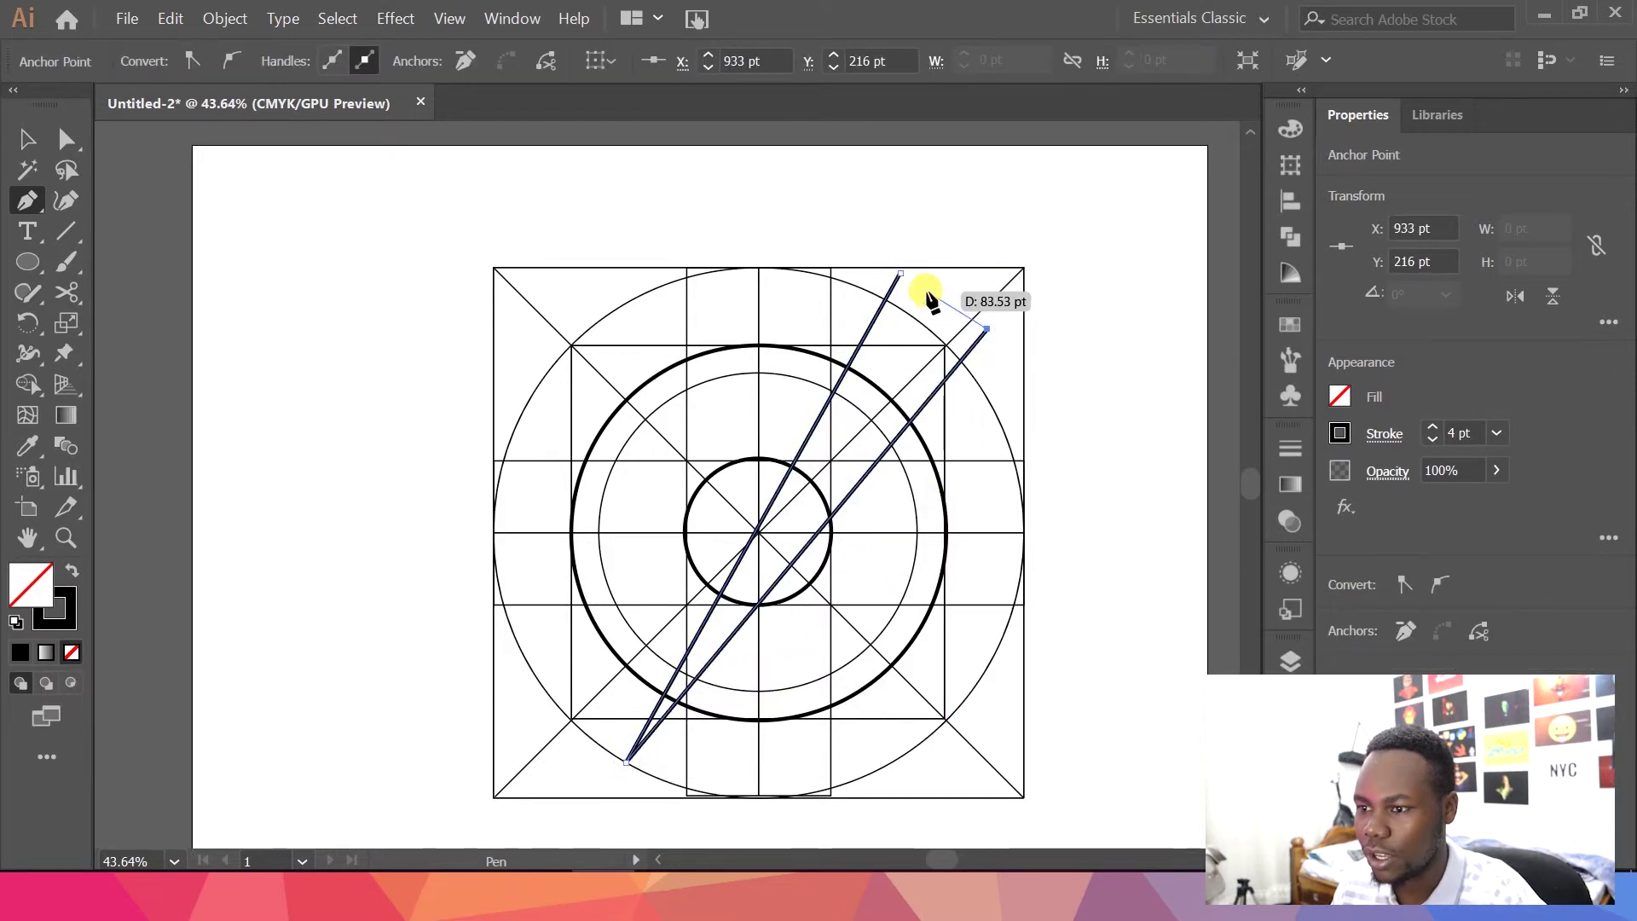
left_click(901, 275)
key("v")
key("shift+x")
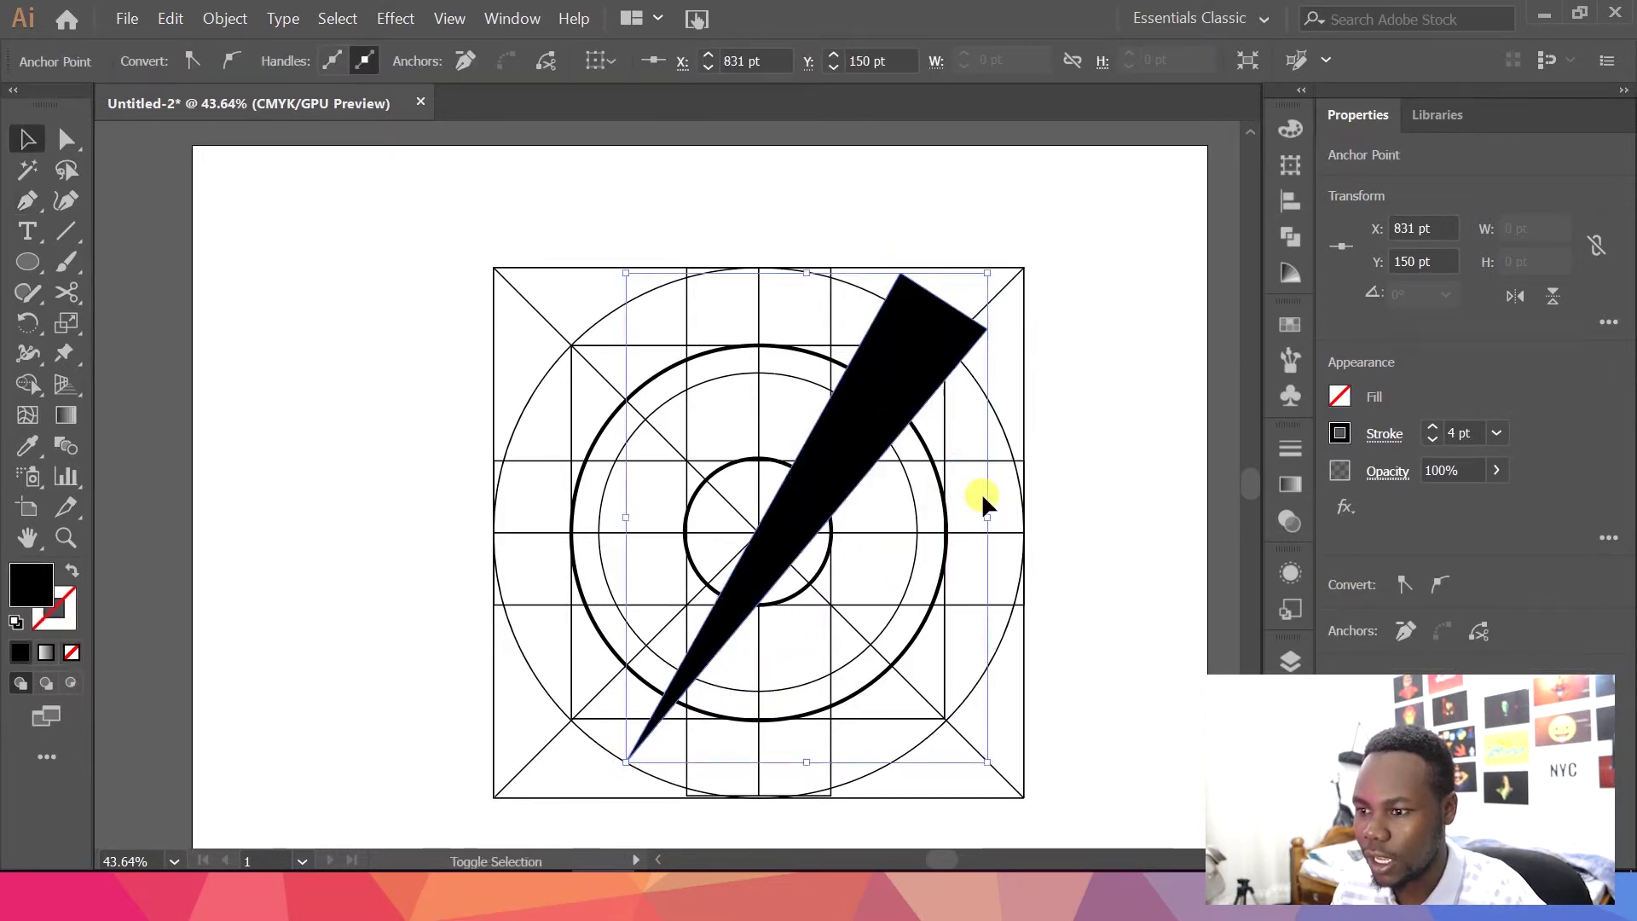
left_click(979, 488)
Fill the wedge orange from the Swatches panel
left_click(887, 352)
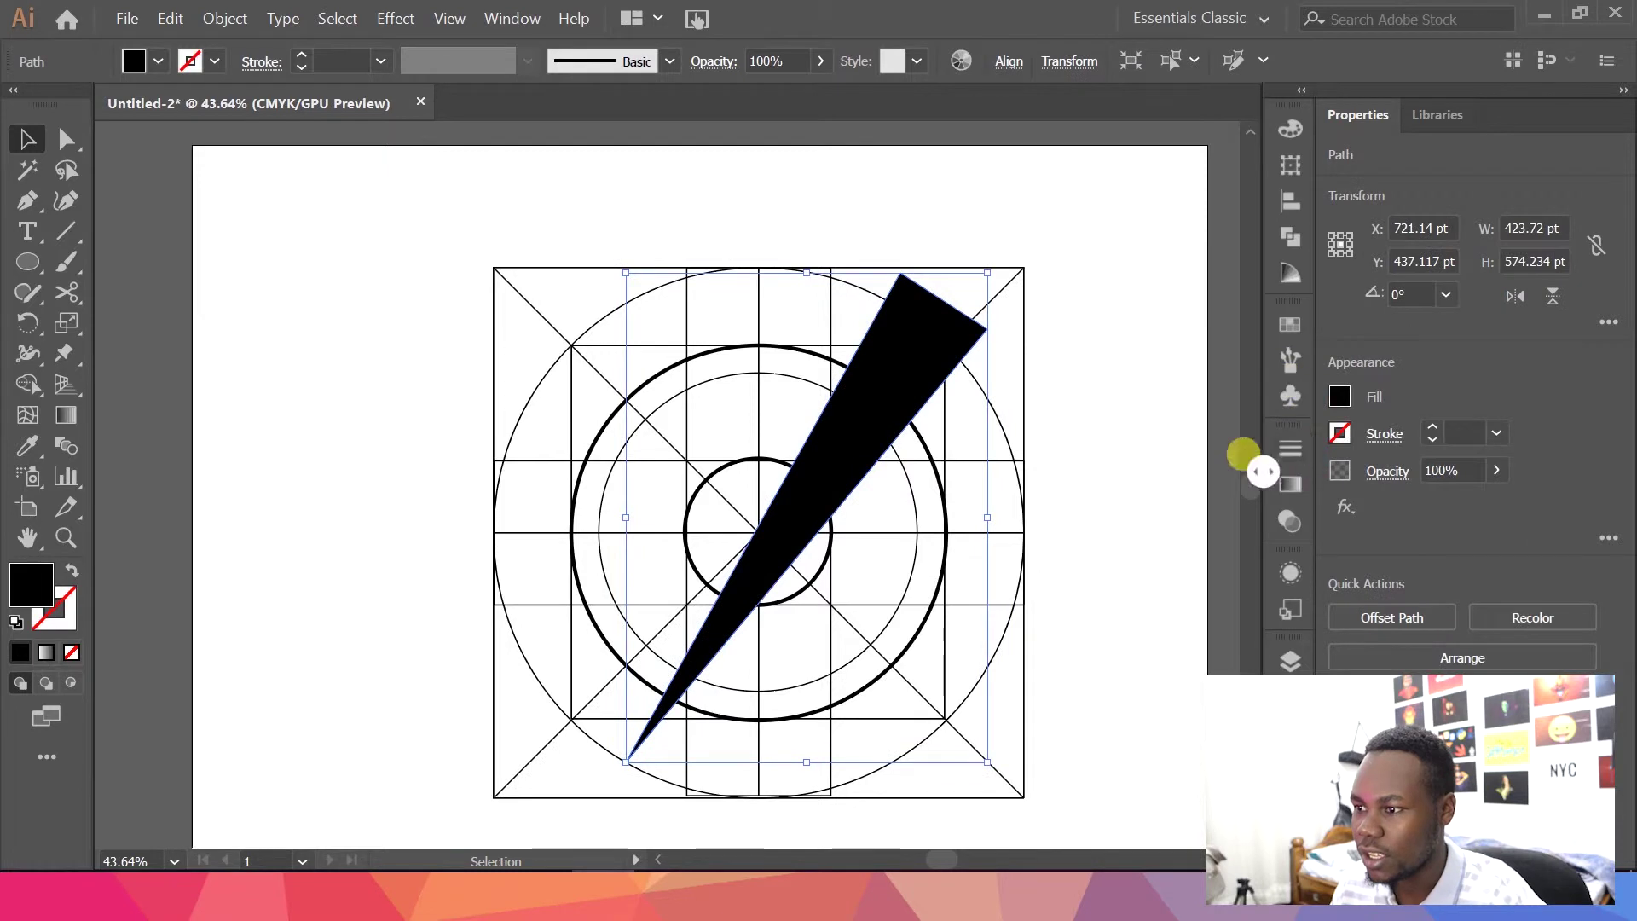
left_click(1285, 322)
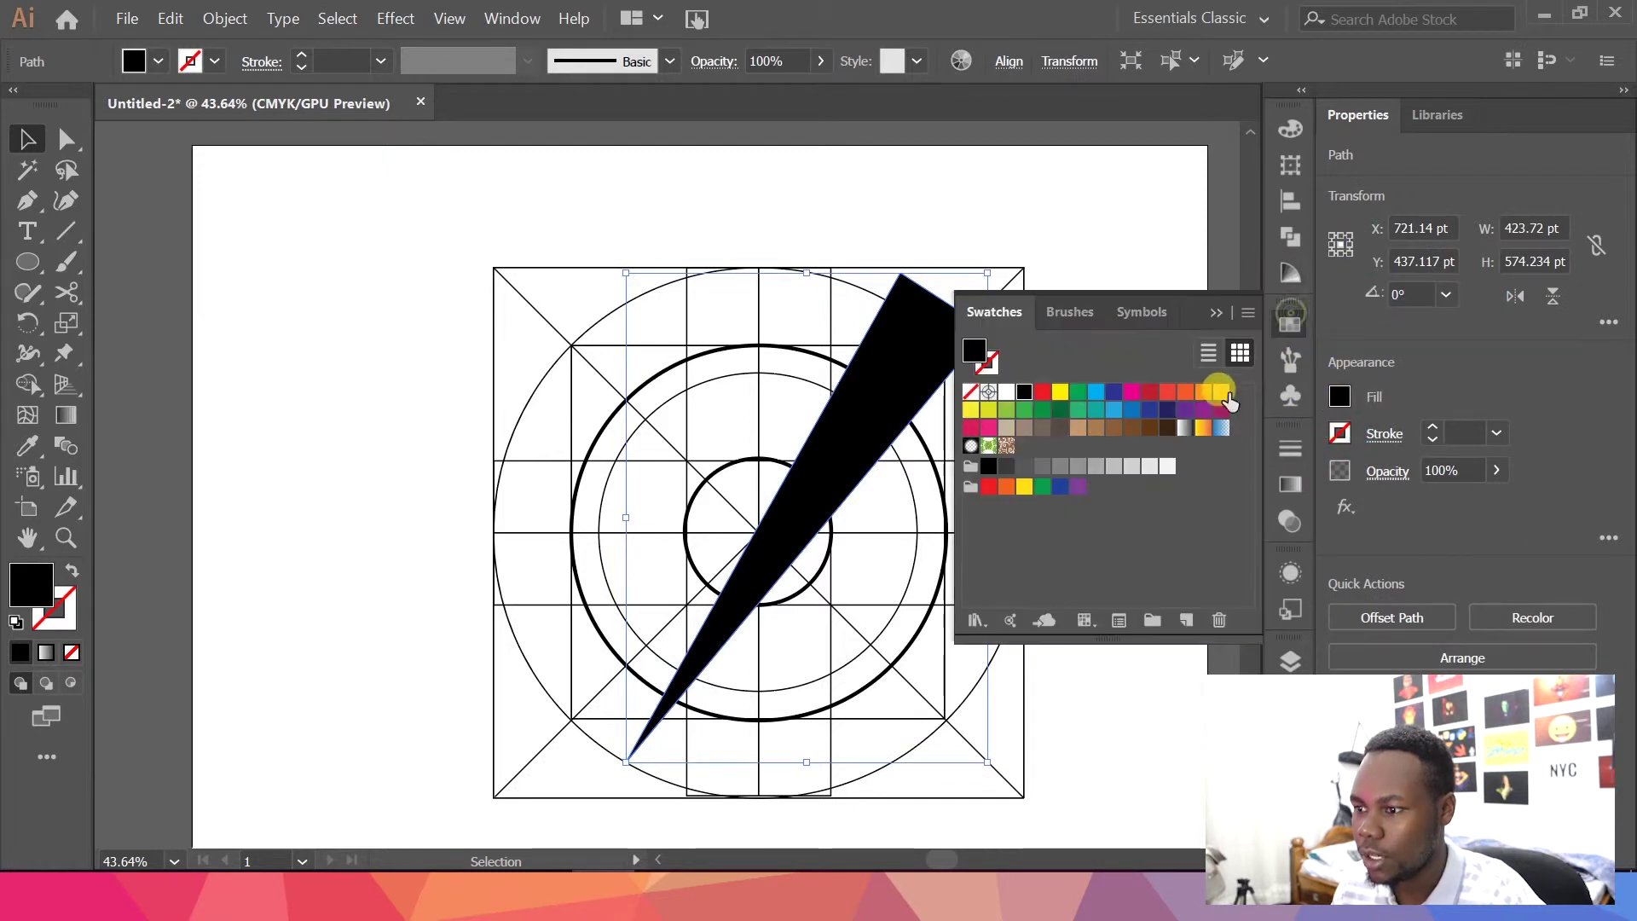
left_click(1208, 397)
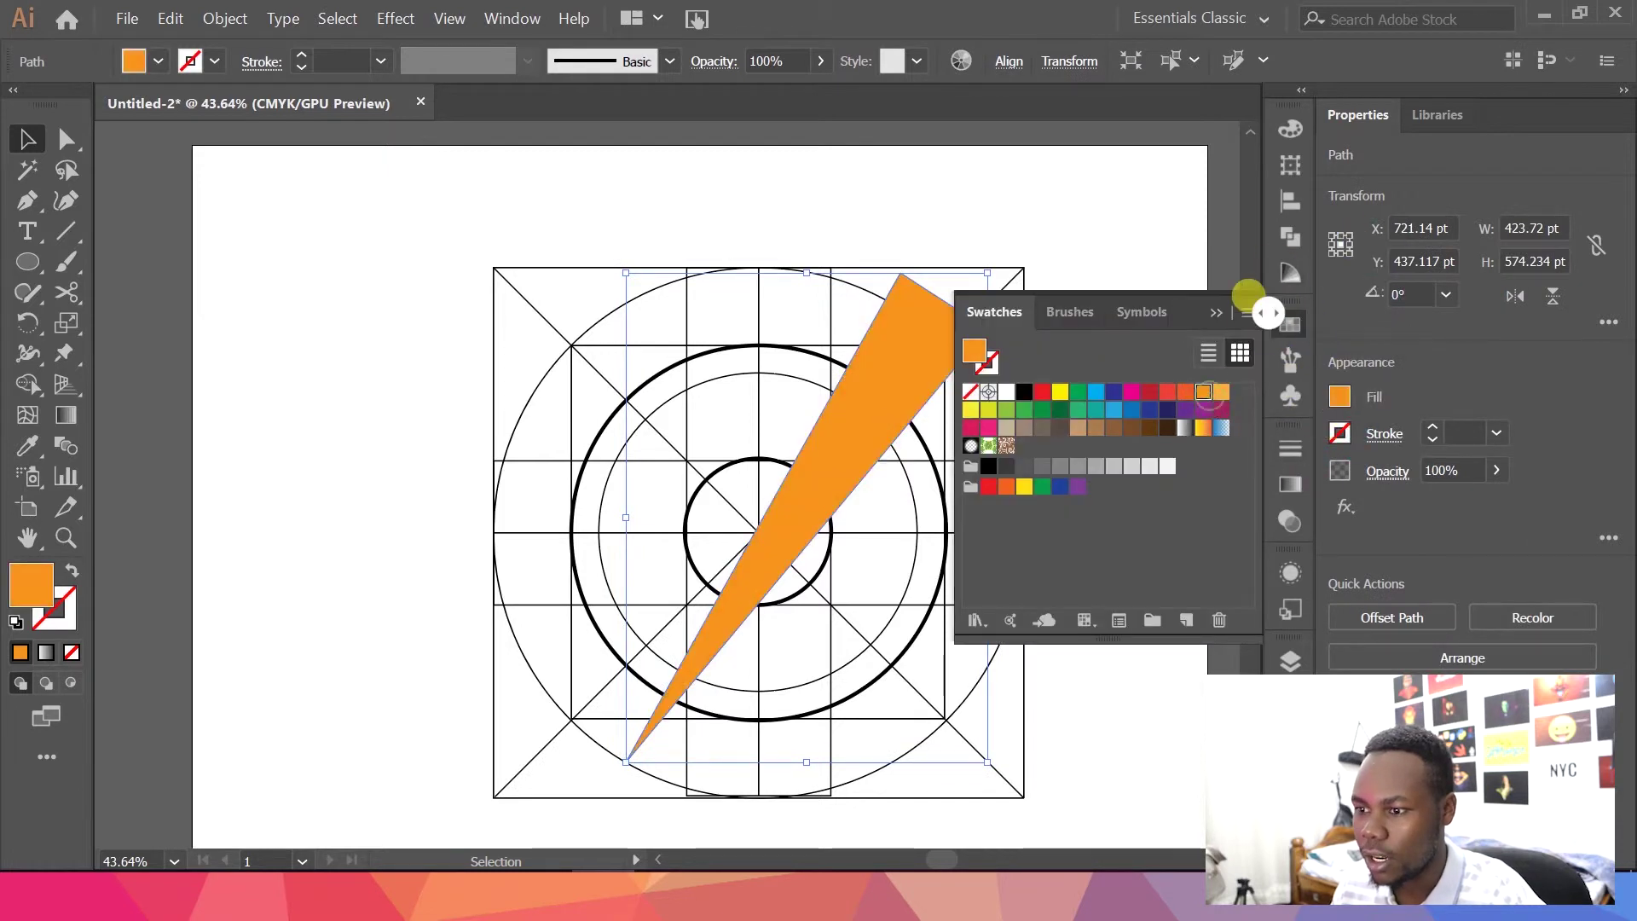
left_click(1216, 312)
left_click(955, 510)
Turn the ring back into a solid black fill with Shift+X
left_click(945, 511)
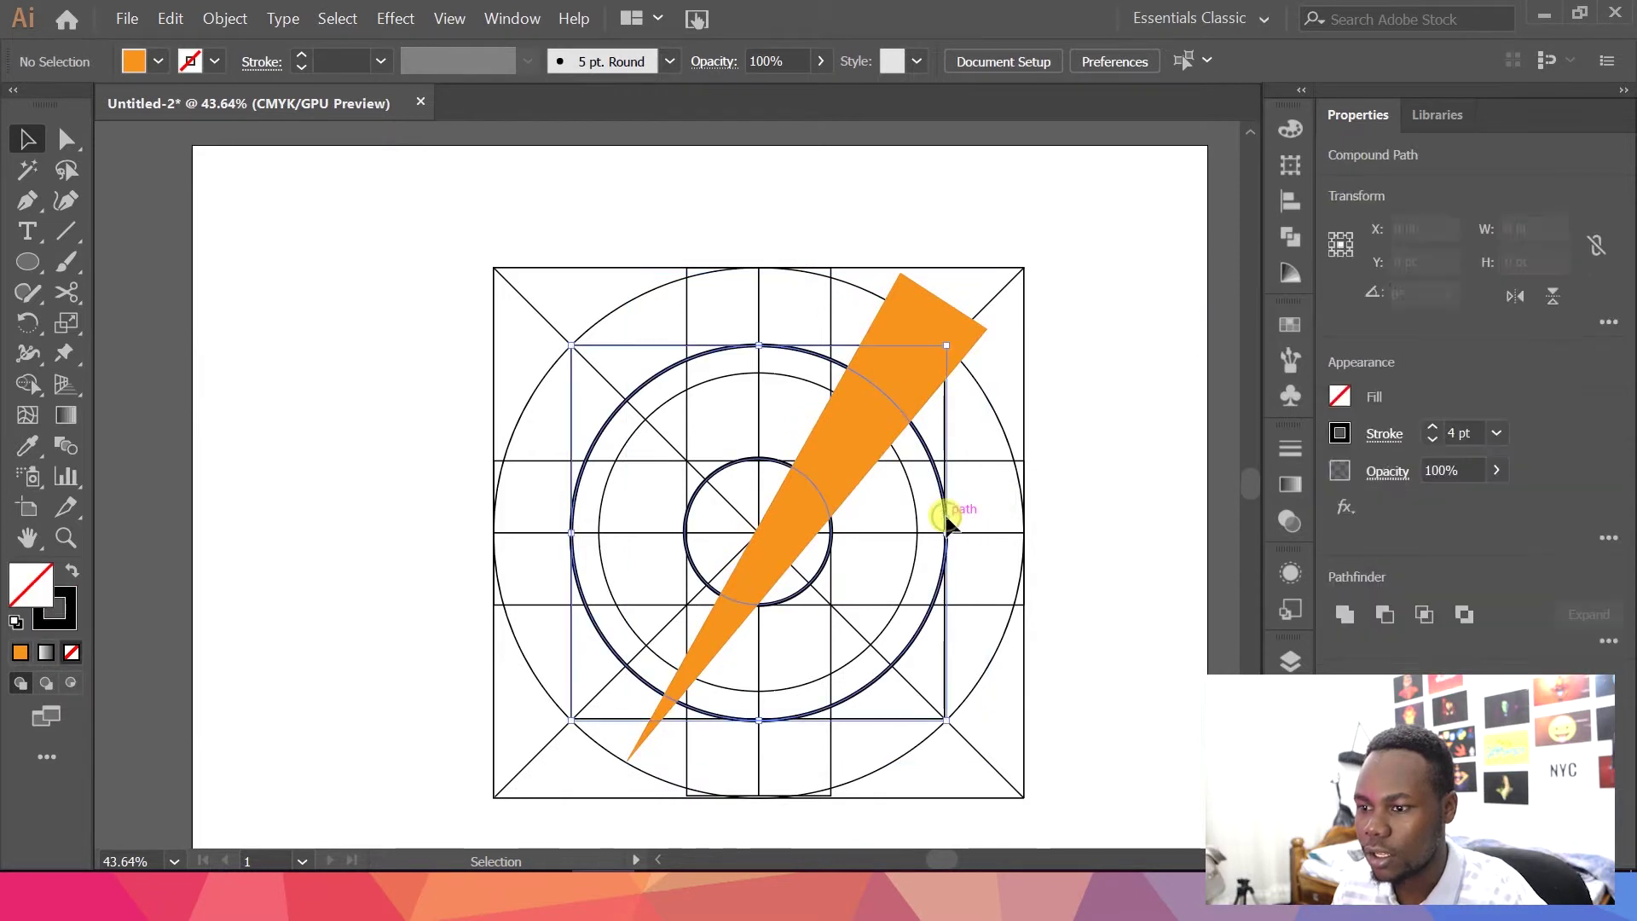
key("shift+x")
left_click(1028, 483)
left_click(880, 447)
Select the ring and wedge, then Shape Builder Alt-drag through the orange wedge pieces to delete them
left_click(1054, 456)
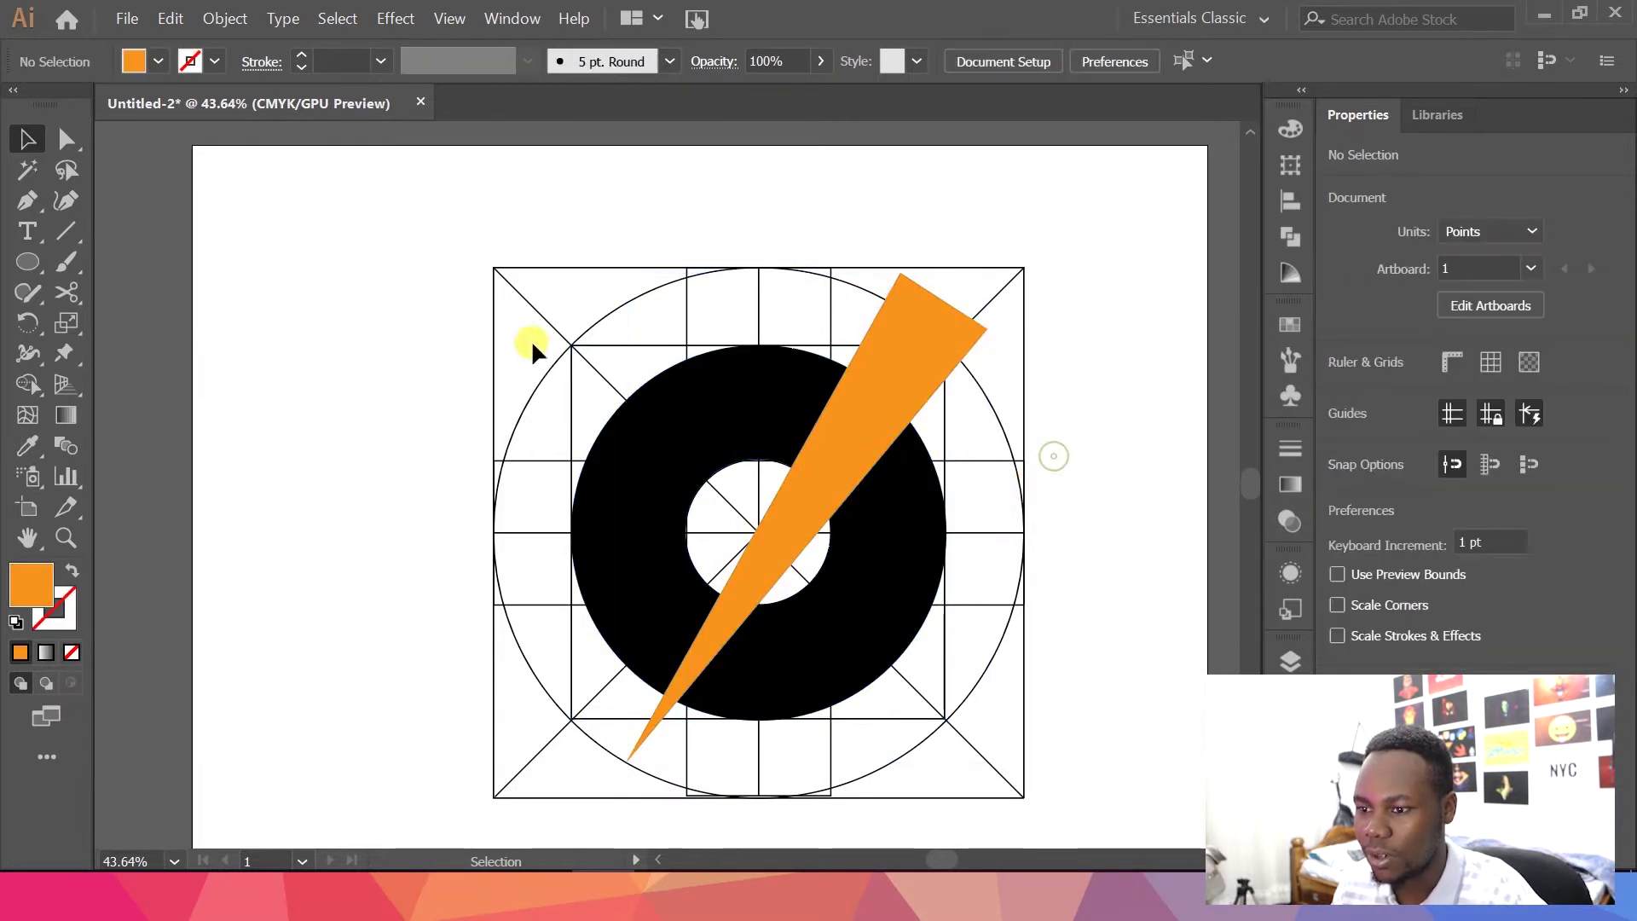
key("ctrl+a")
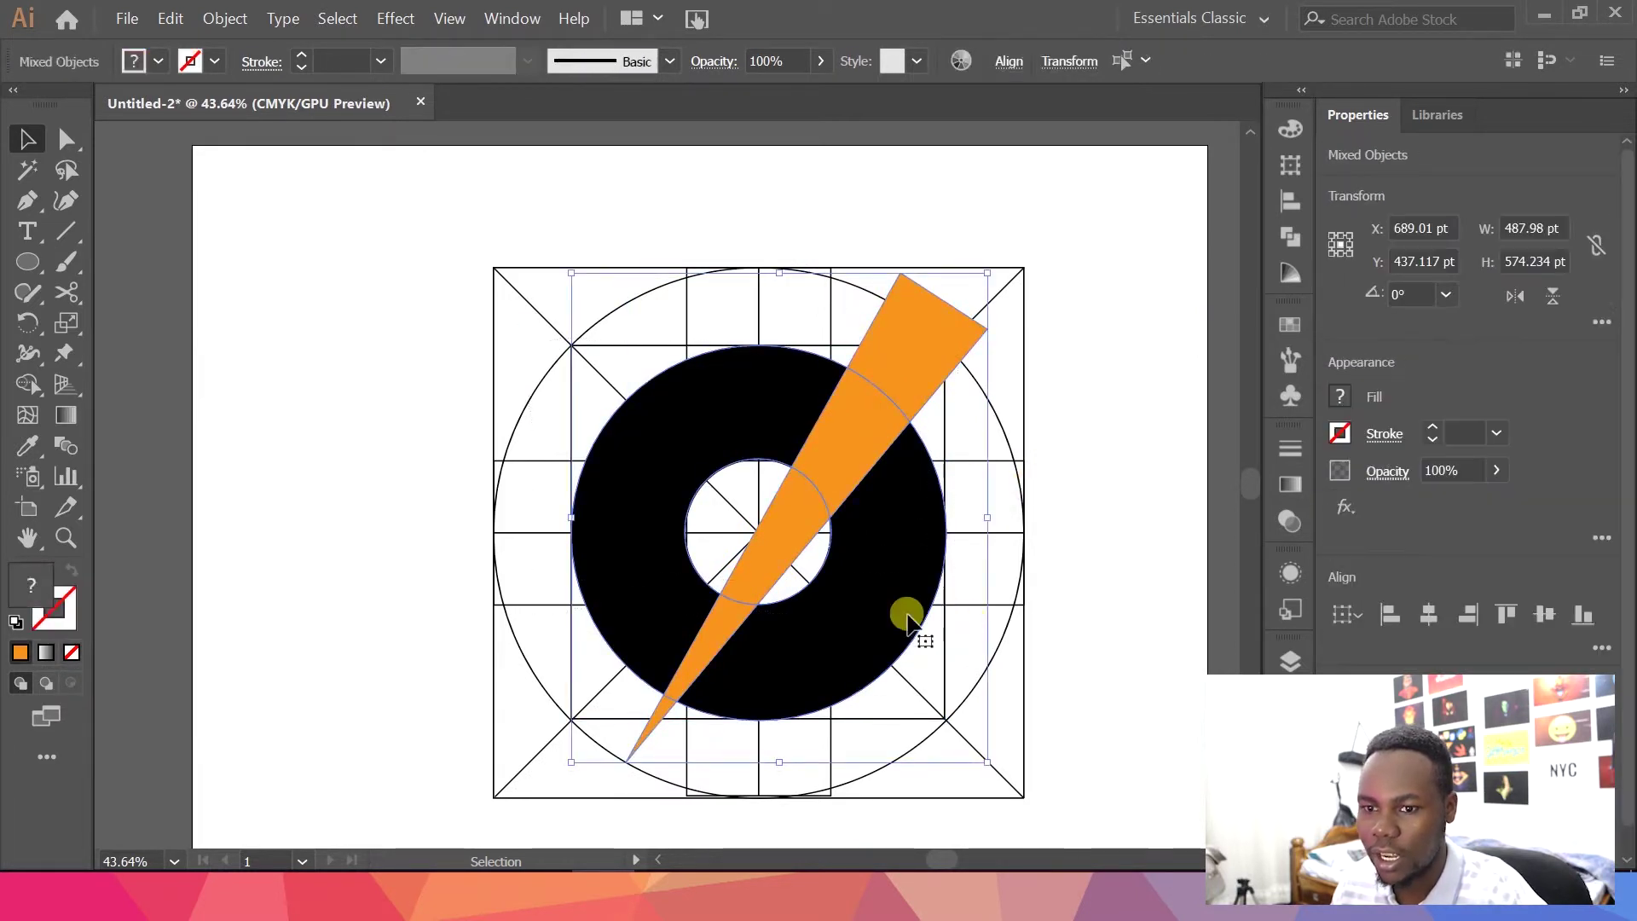
left_click(26, 379)
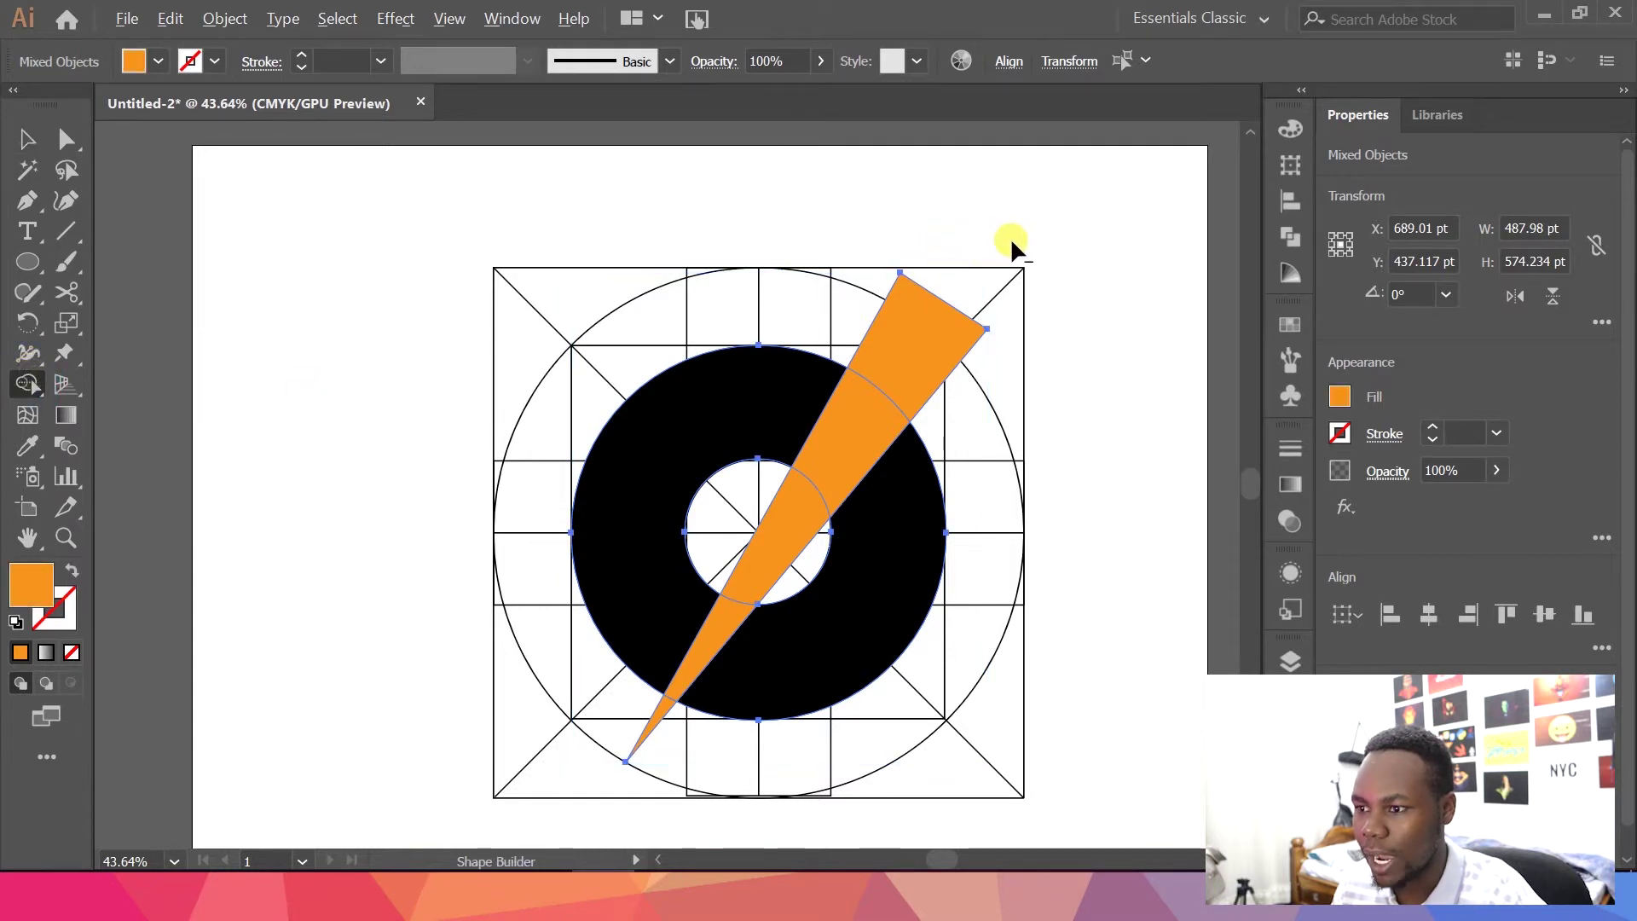
mouse_move(947, 289)
left_mouse_down()
mouse_move(844, 468)
mouse_move(734, 585)
mouse_move(645, 741)
left_mouse_up()
key("v")
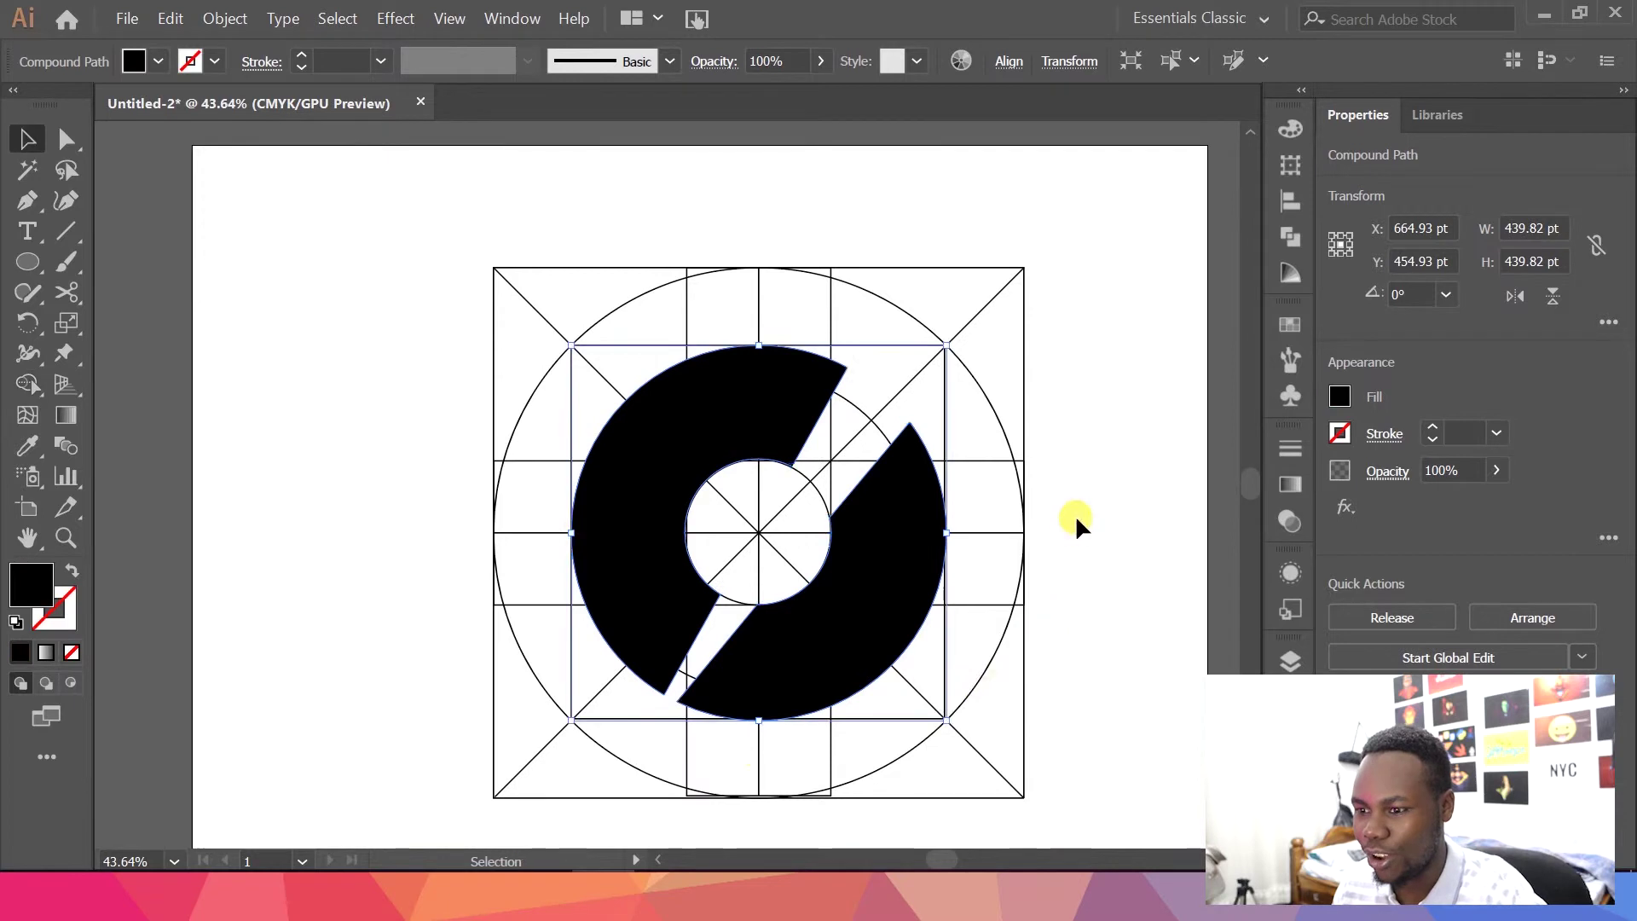
left_click(1044, 646)
mouse_move(972, 628)
left_mouse_down()
mouse_move(786, 603)
mouse_move(1016, 519)
mouse_move(1009, 566)
mouse_move(955, 621)
left_mouse_up()
Try moving the split ring to the left, then undo so it stays centred
key("v")
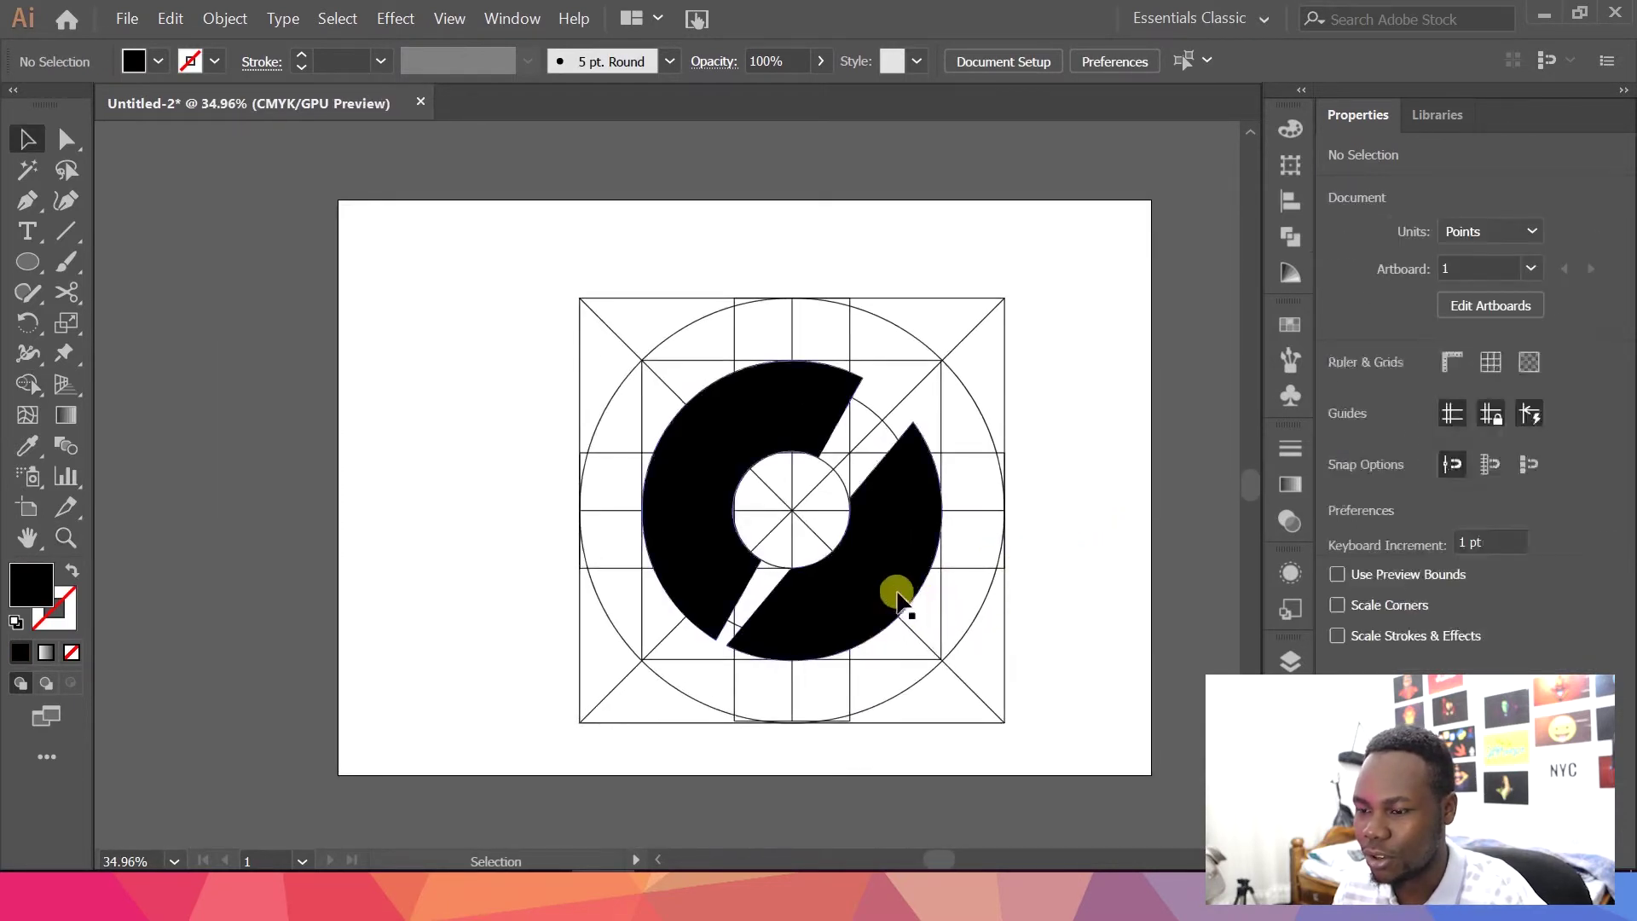
left_click(887, 566)
left_click_drag(887, 566, 428, 549)
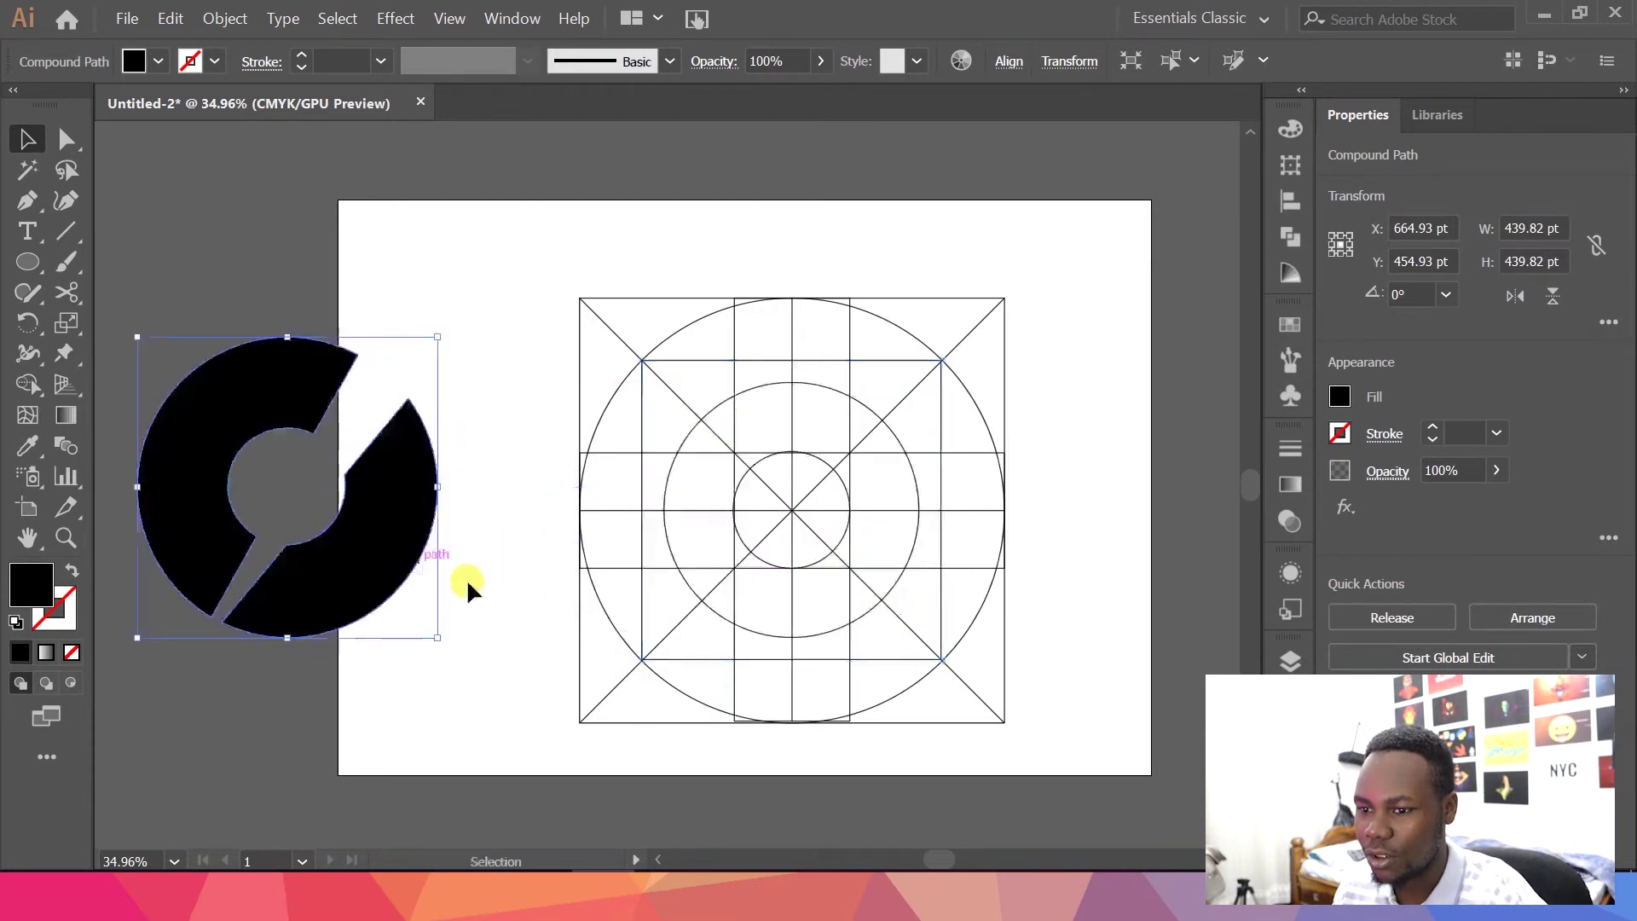
key("ctrl+z")
left_click(1026, 499)
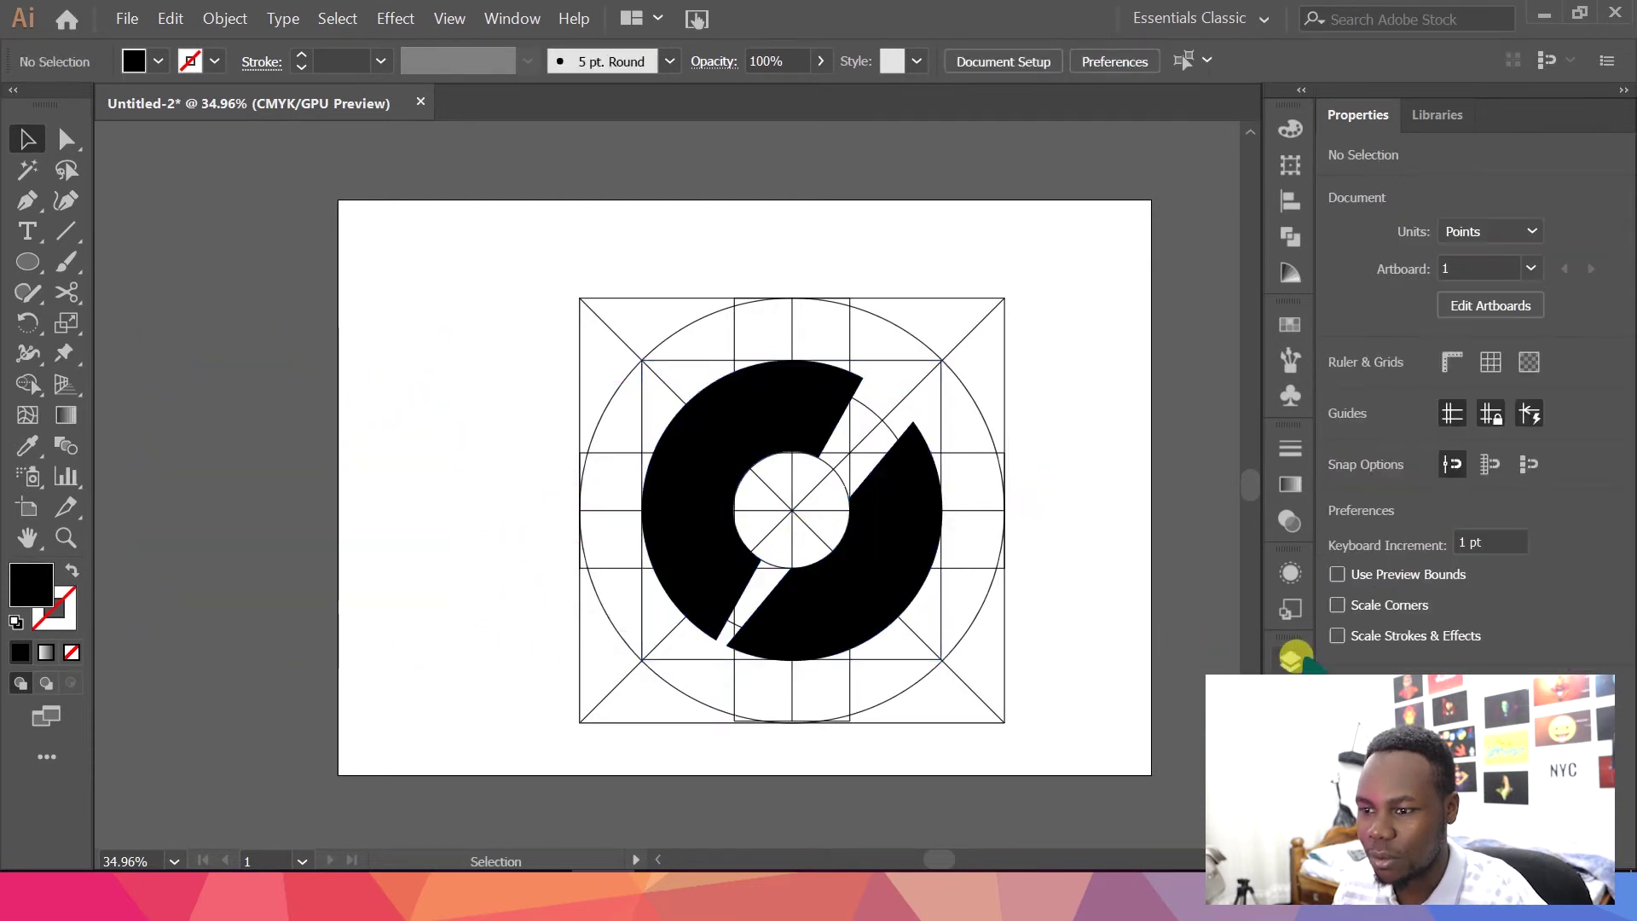
In the Layers panel, hide the <Group> construction grid inside Layer 1
left_click(1284, 653)
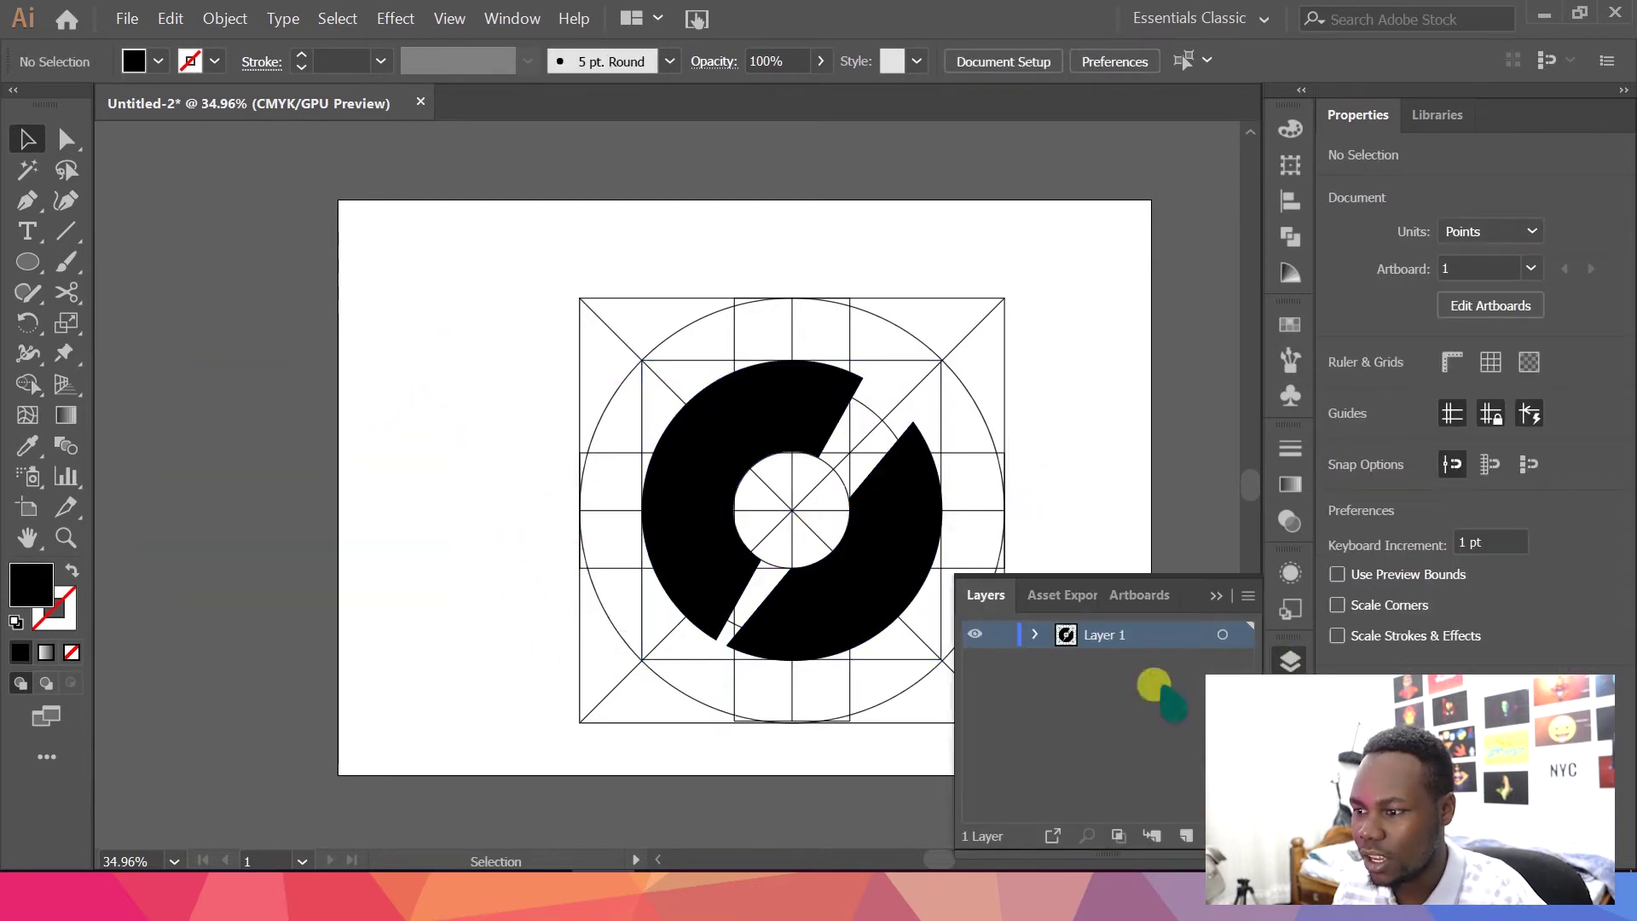
left_click(1035, 635)
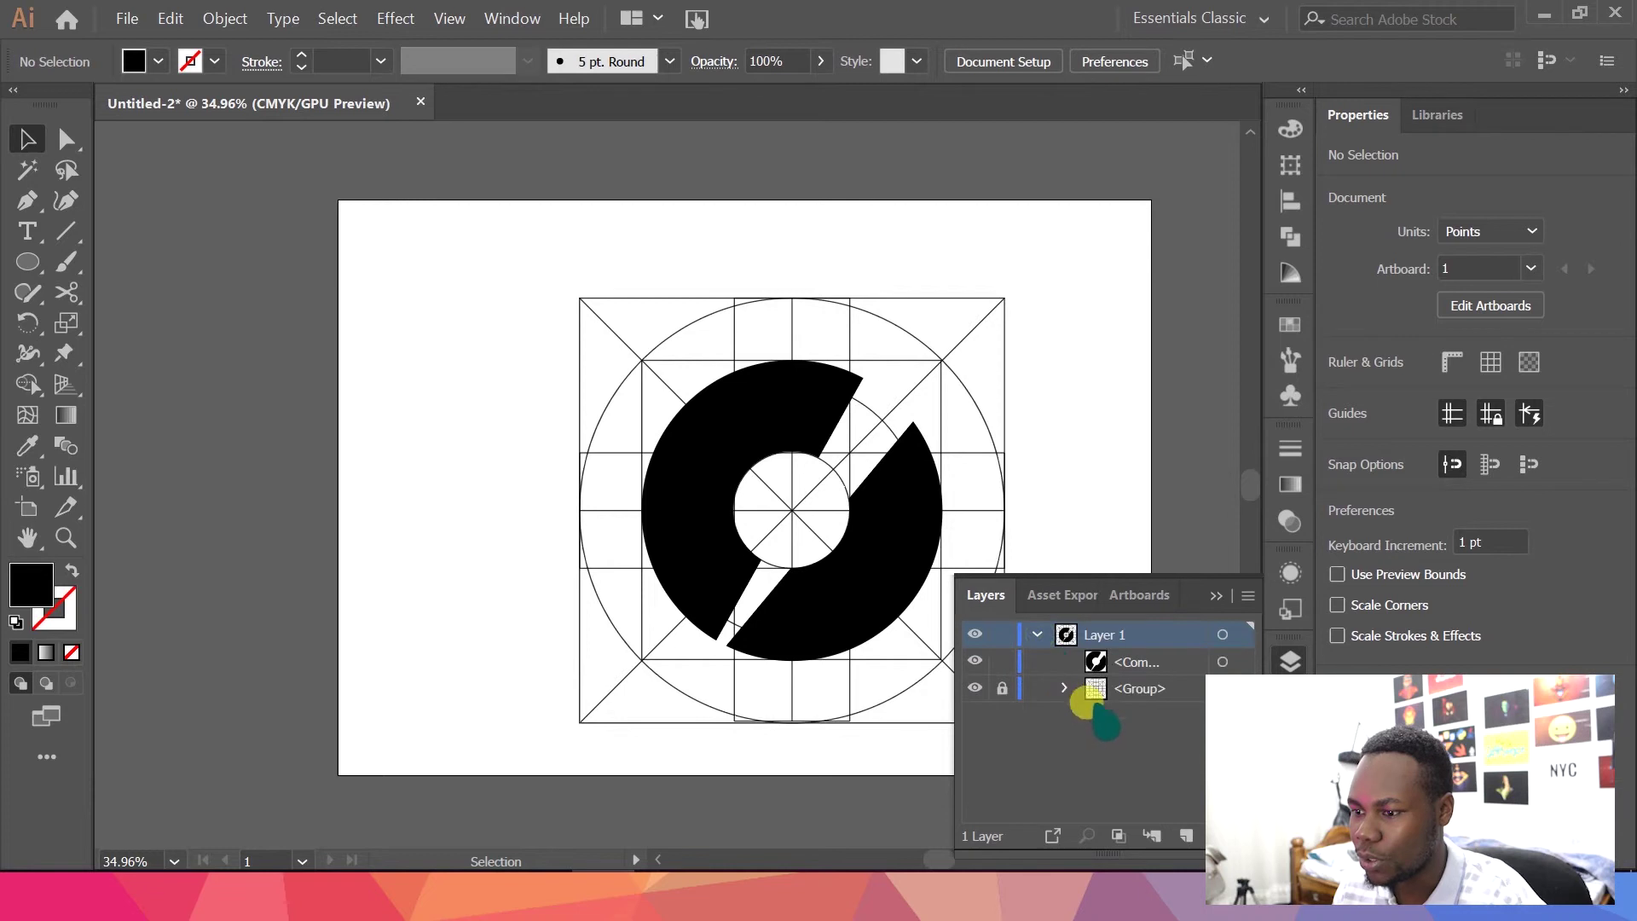
left_click(974, 689)
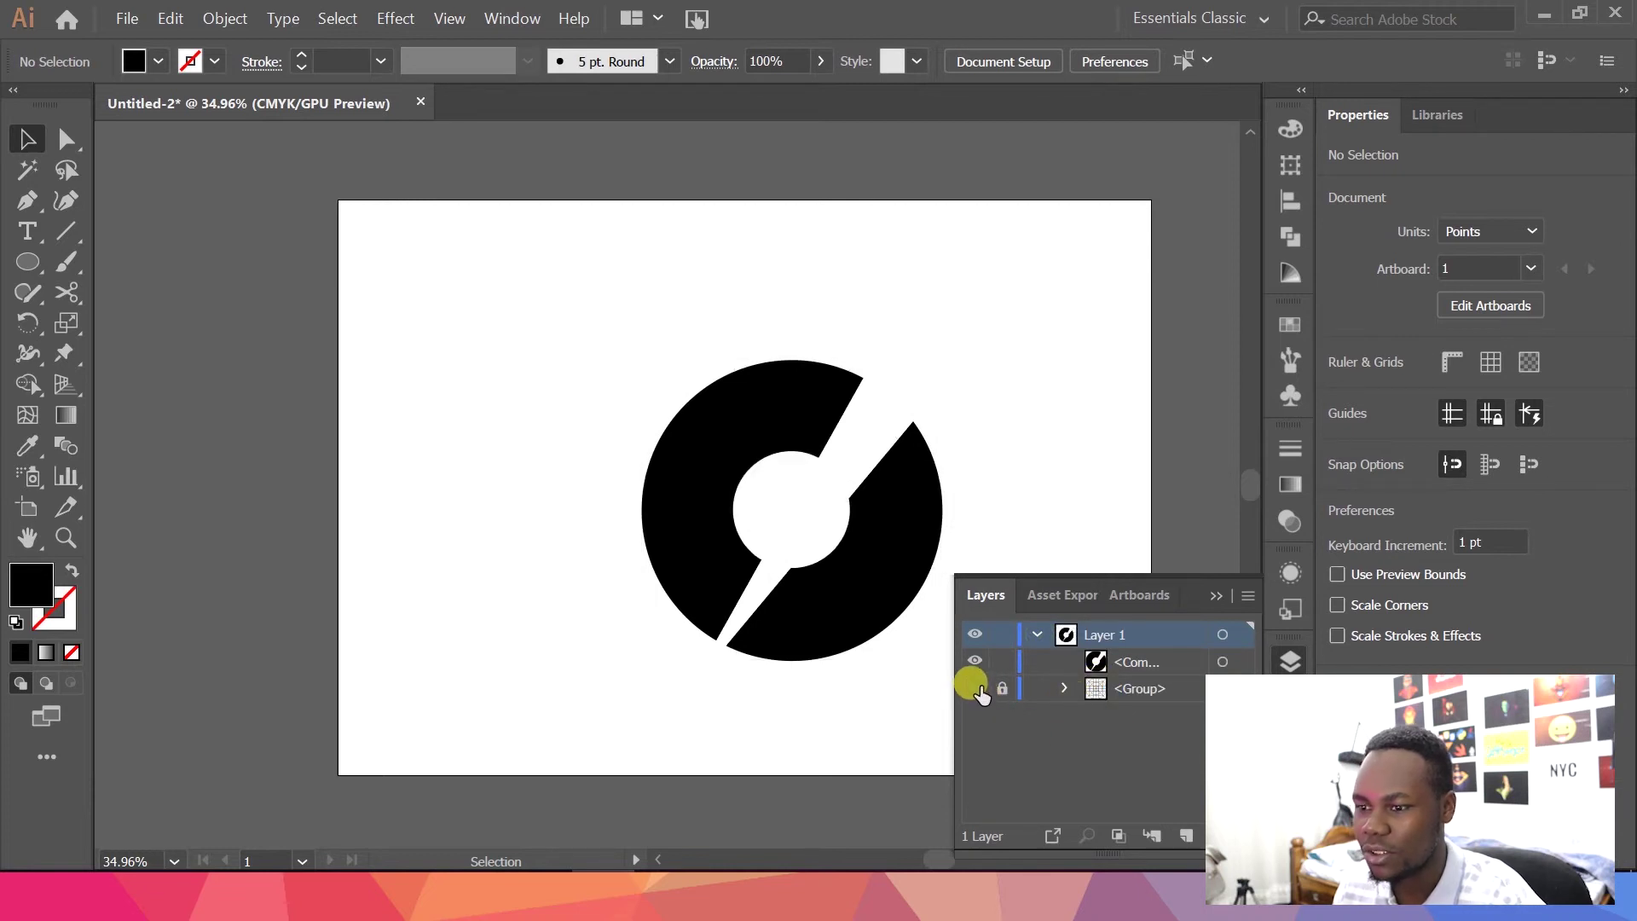